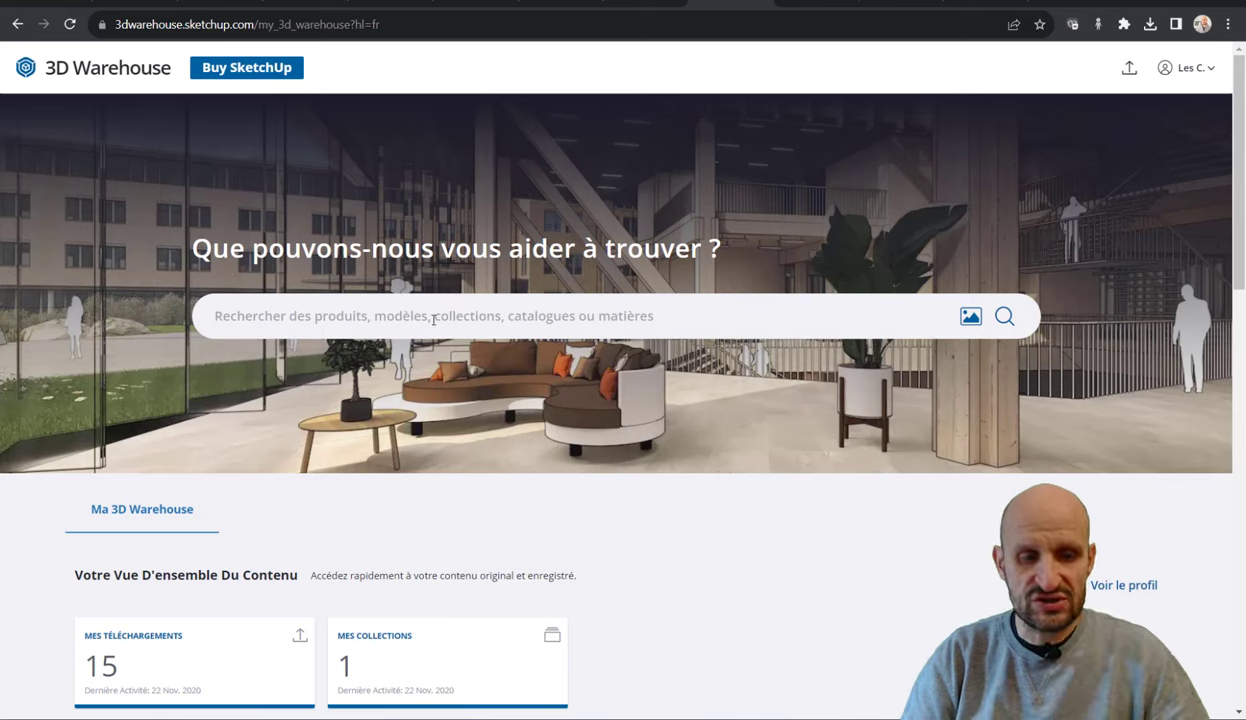
Step: Search 3D Warehouse products for SOFA and scroll through the 26,564 results
left_click(433, 319)
type("so")
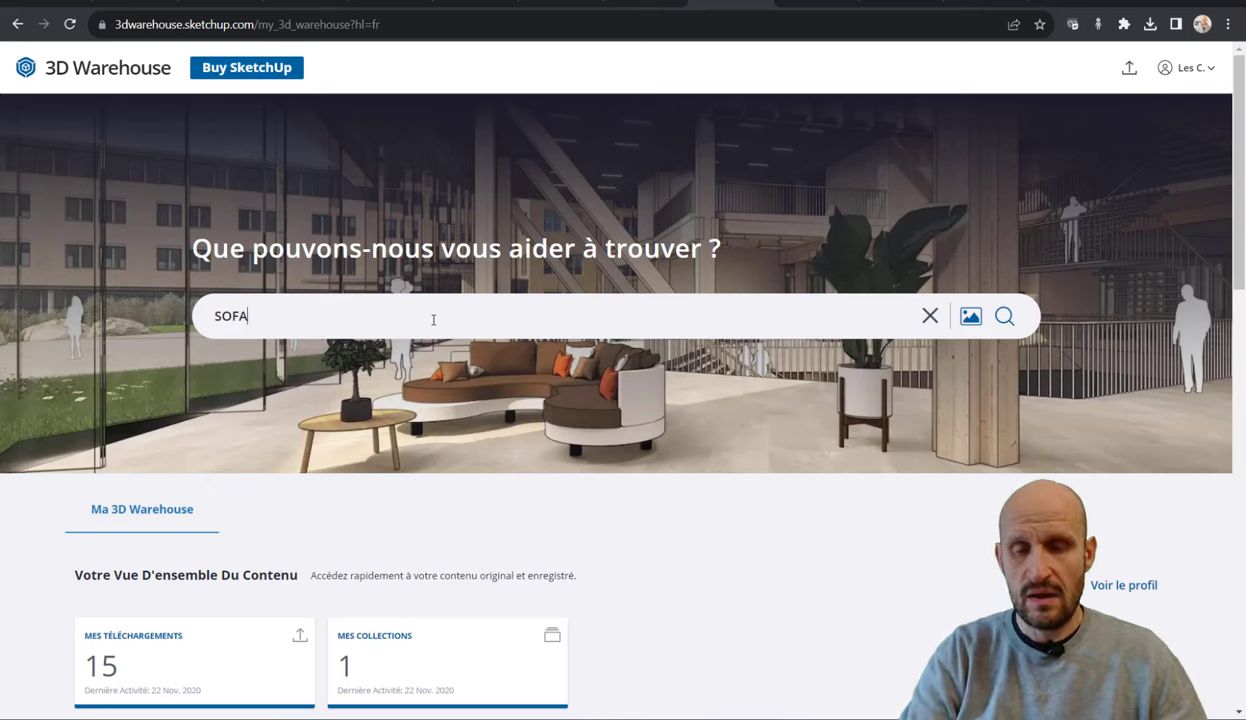
key("Return")
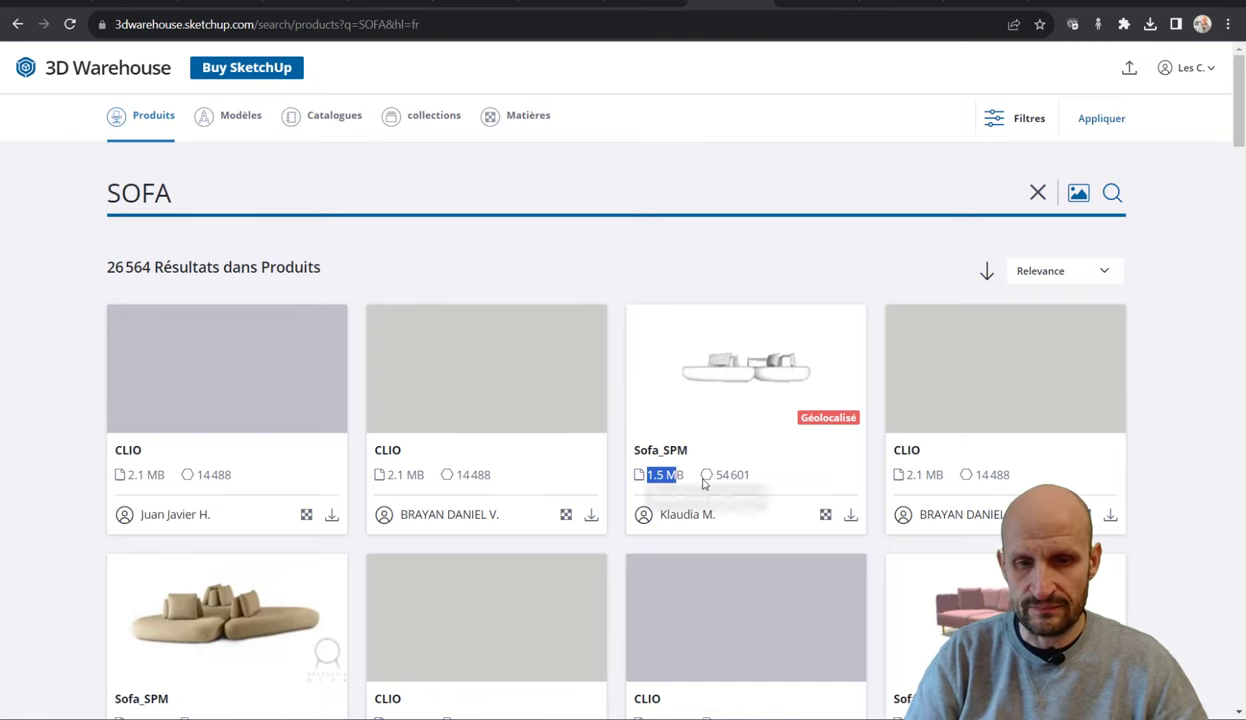
scroll(680, 560, "down", 2)
scroll(681, 534, "down", 2)
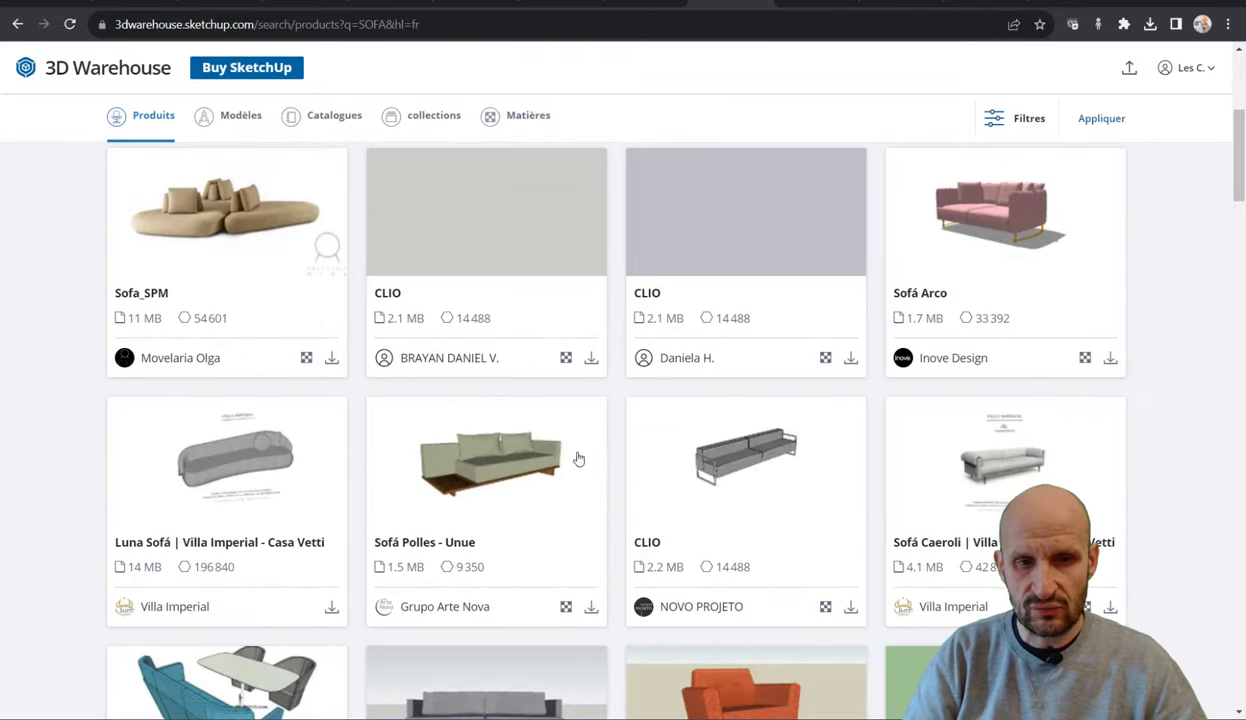
double_click(413, 567)
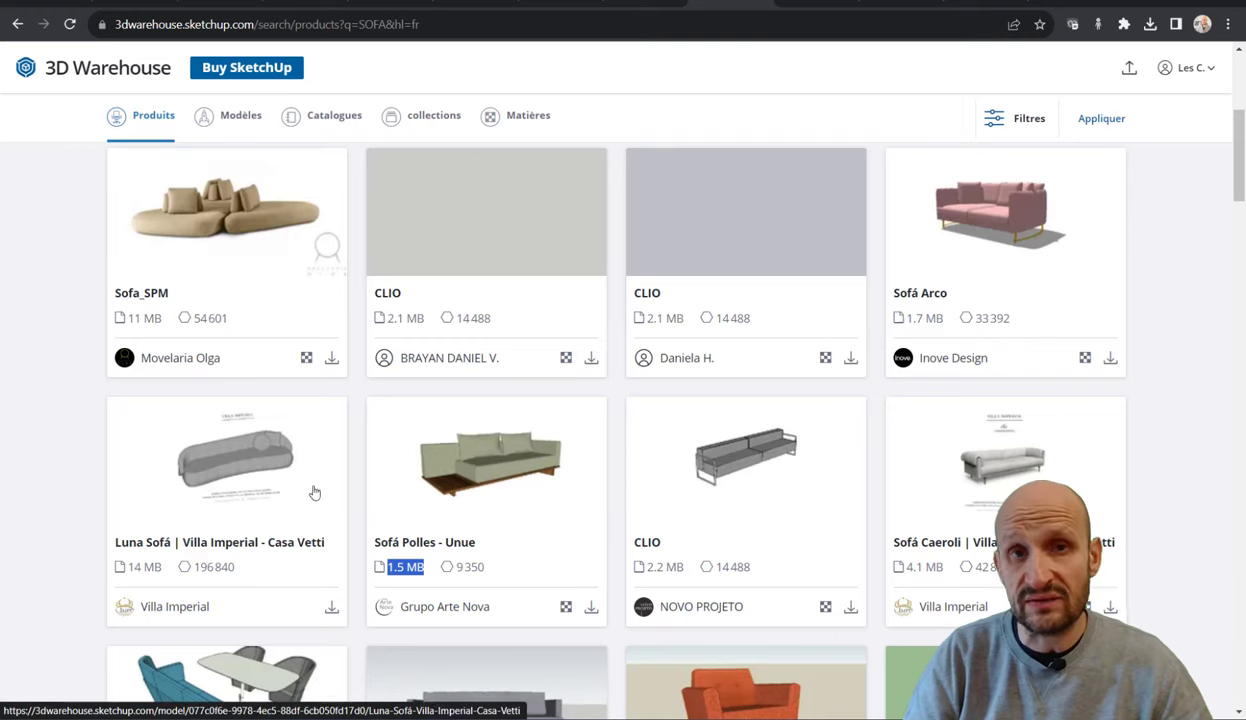
scroll(184, 440, "up", 5)
Step: Try a file-size filter, then close the filters panel without applying it
left_click(998, 125)
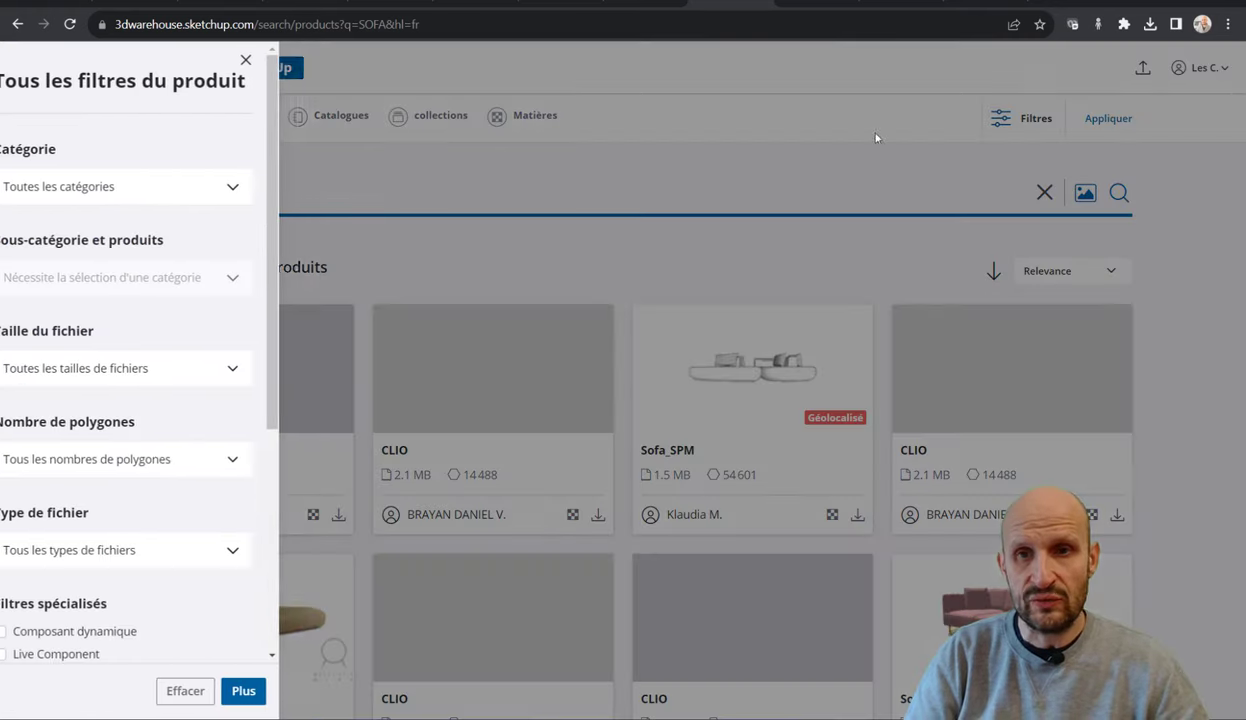
left_click(139, 376)
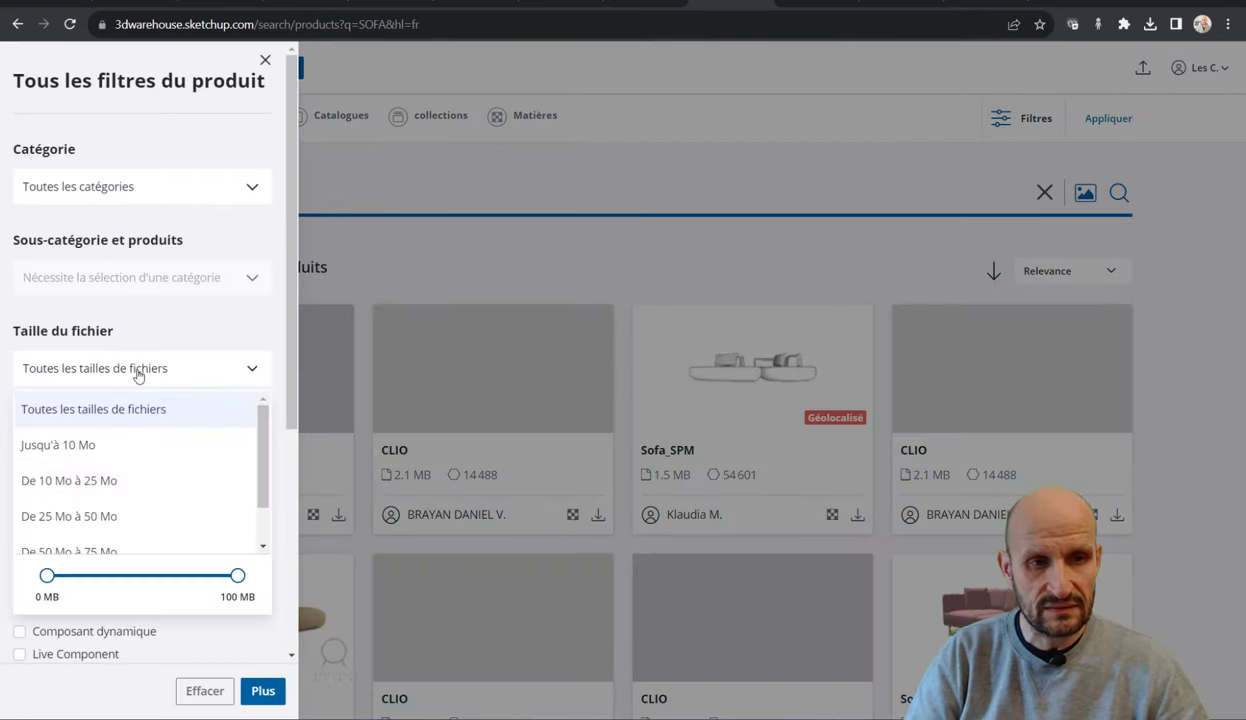
mouse_move(237, 576)
left_mouse_down()
mouse_move(222, 584)
mouse_move(271, 585)
left_mouse_up()
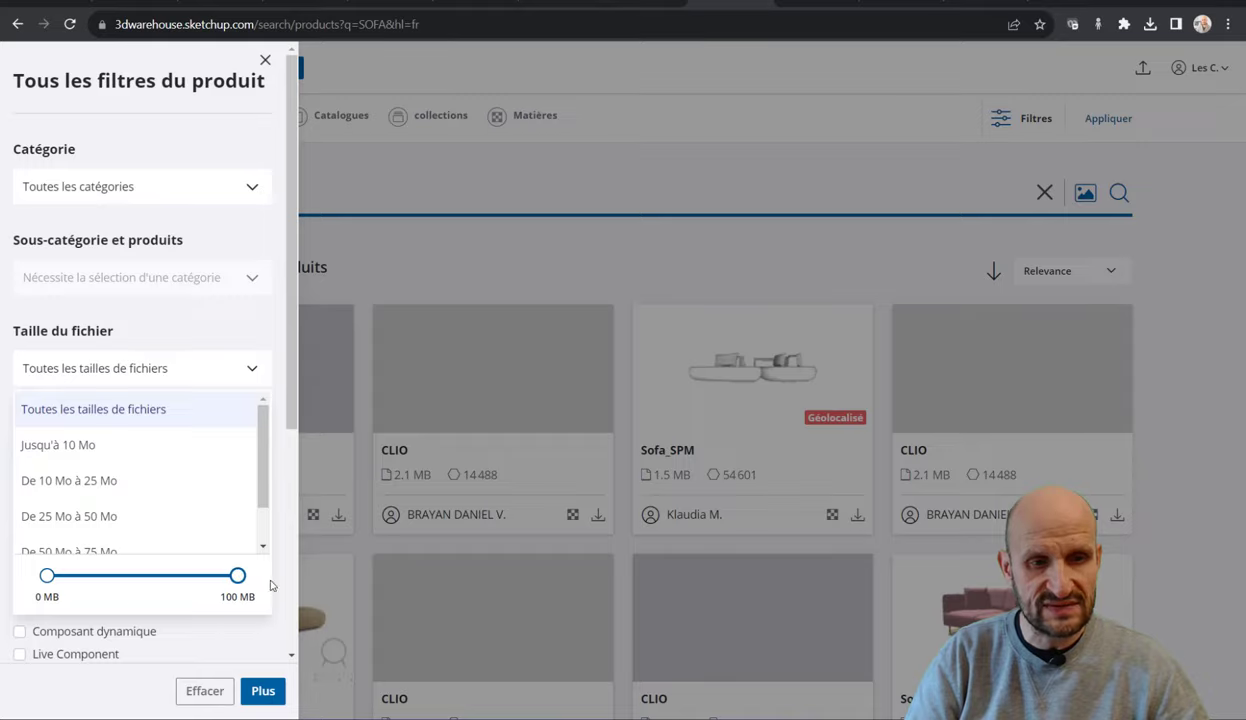
left_click(641, 297)
scroll(640, 300, "down", 4)
scroll(640, 300, "down", 2)
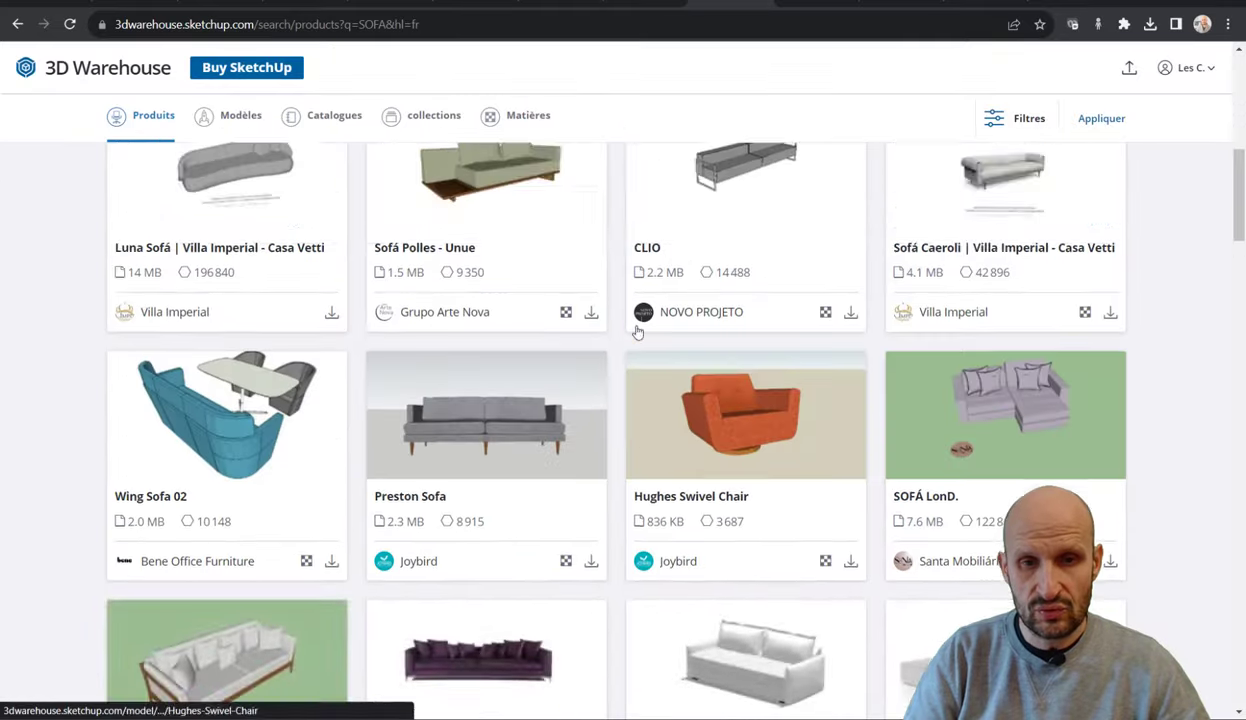
scroll(640, 256, "up", 6)
Step: Filter the SOFA results to files of 35 MB or more
left_click(1015, 118)
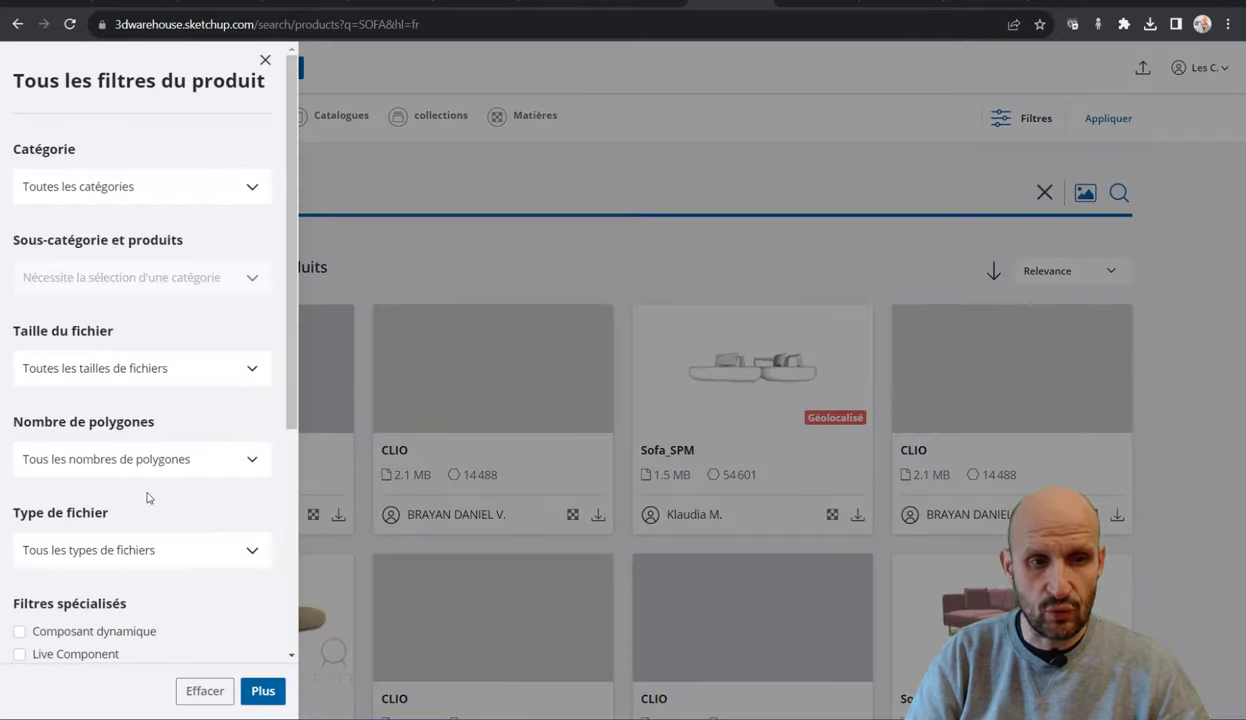
left_click(149, 457)
left_click(160, 372)
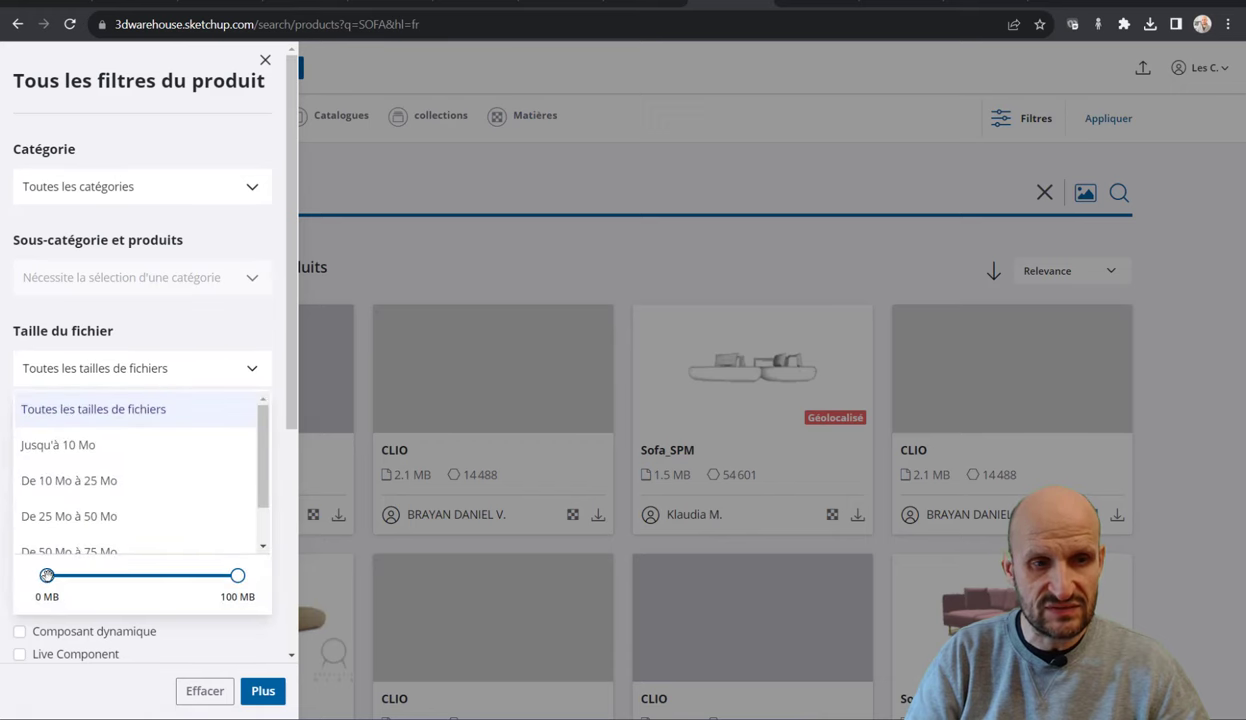
left_click_drag(47, 575, 115, 576)
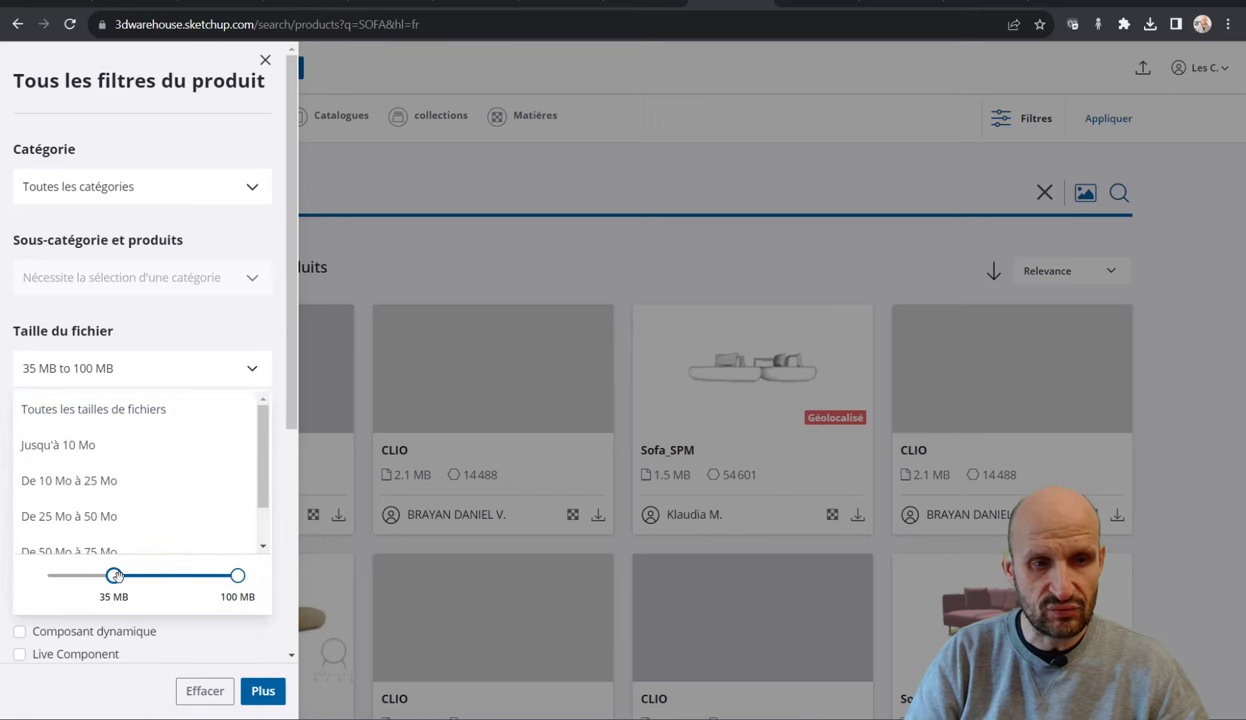
left_click(258, 688)
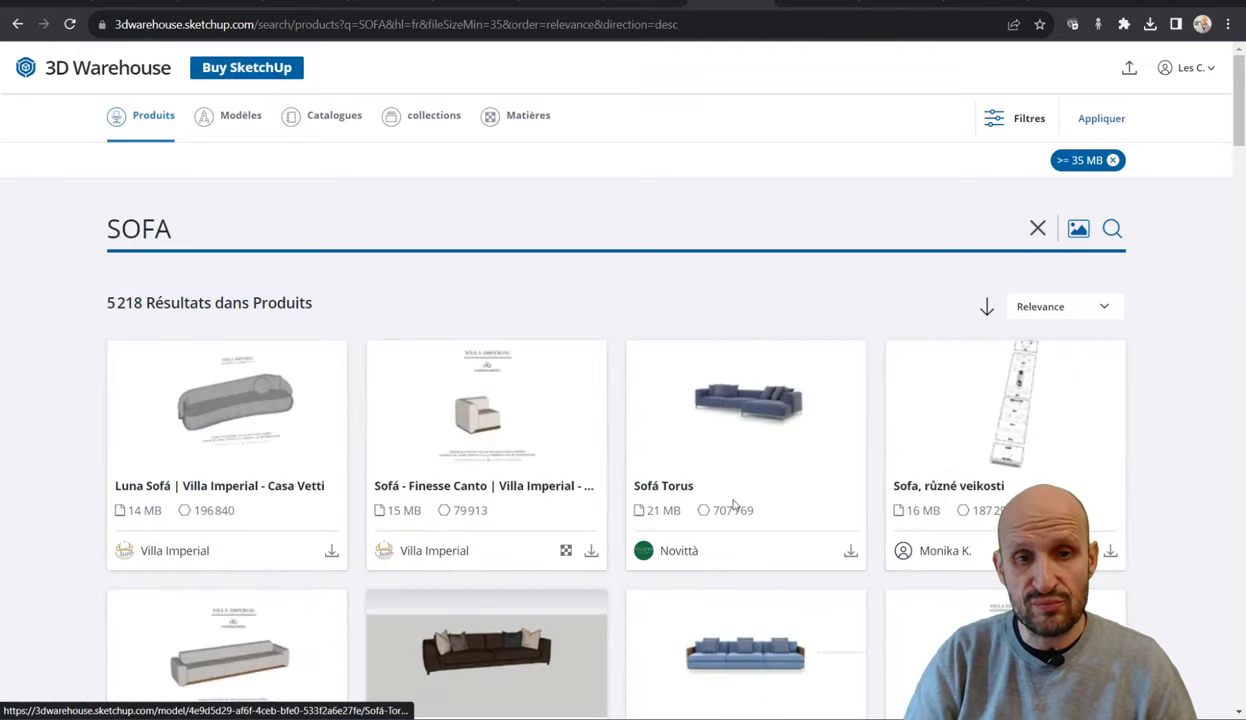
Step: Open Sofá Torus and Sofá Valencia in new tabs, view both, and return to the results
scroll(760, 405, "down", 2)
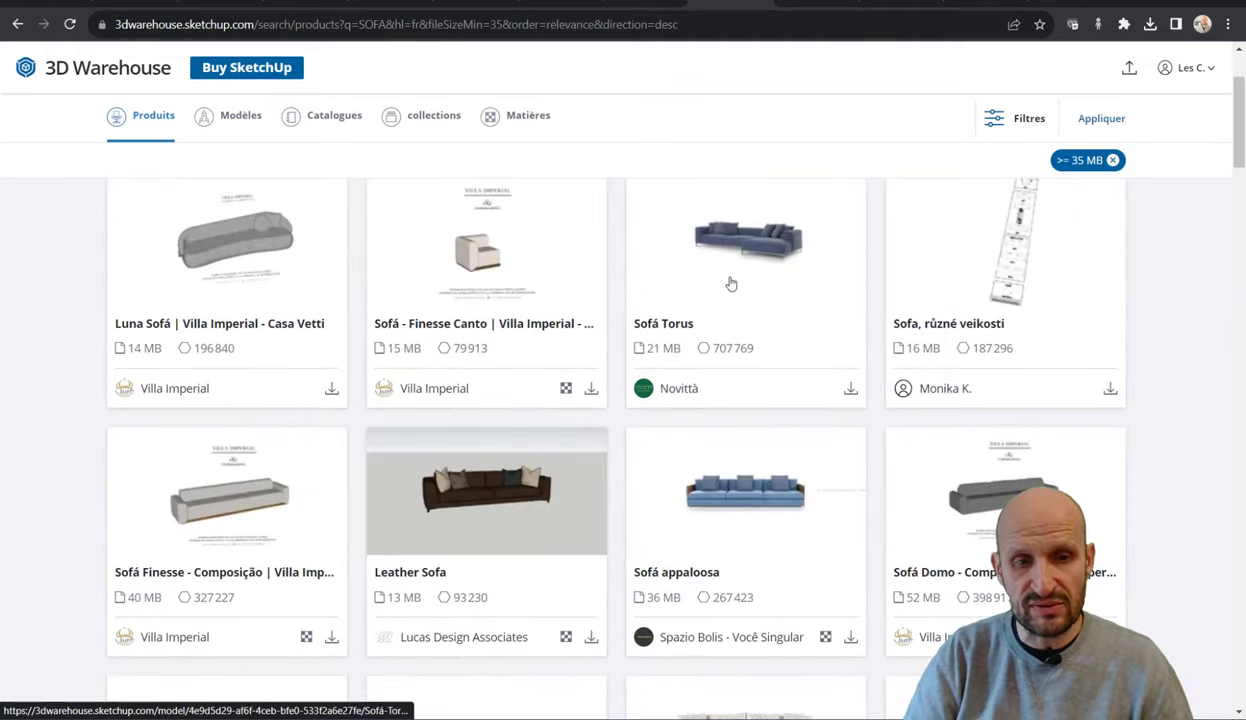
right_click(734, 252)
left_click(770, 257)
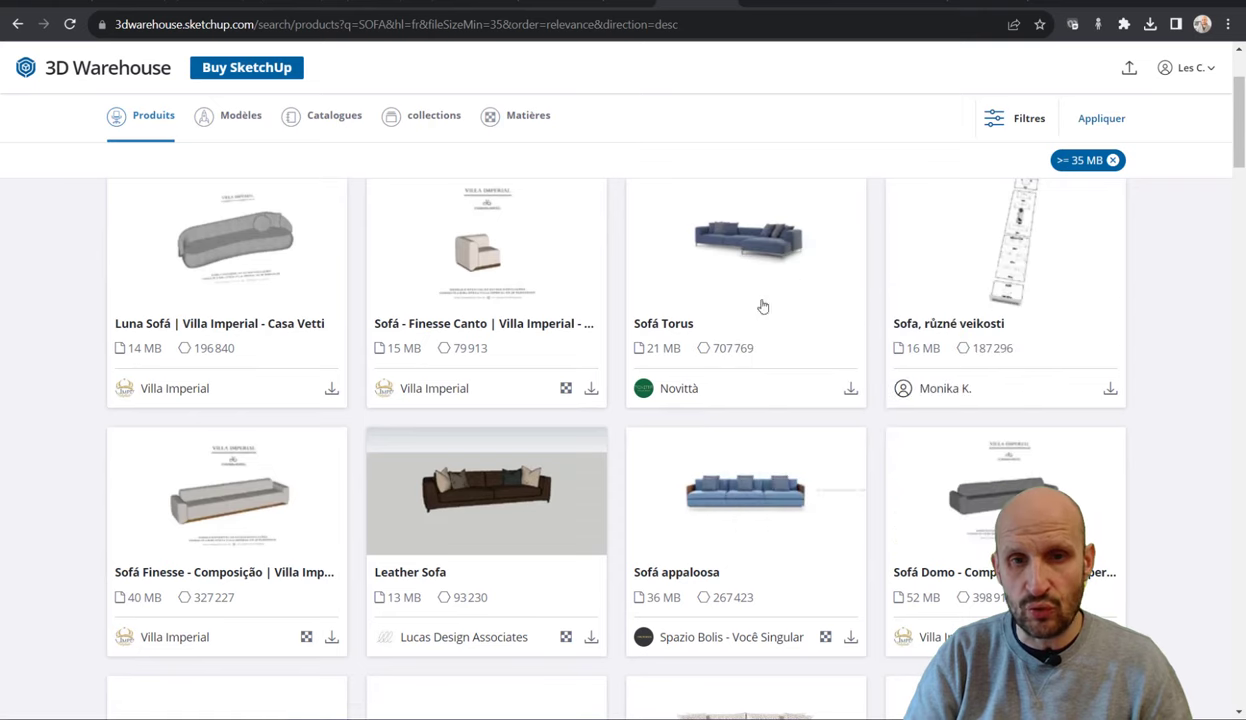
scroll(637, 521, "down", 4)
scroll(637, 521, "down", 2)
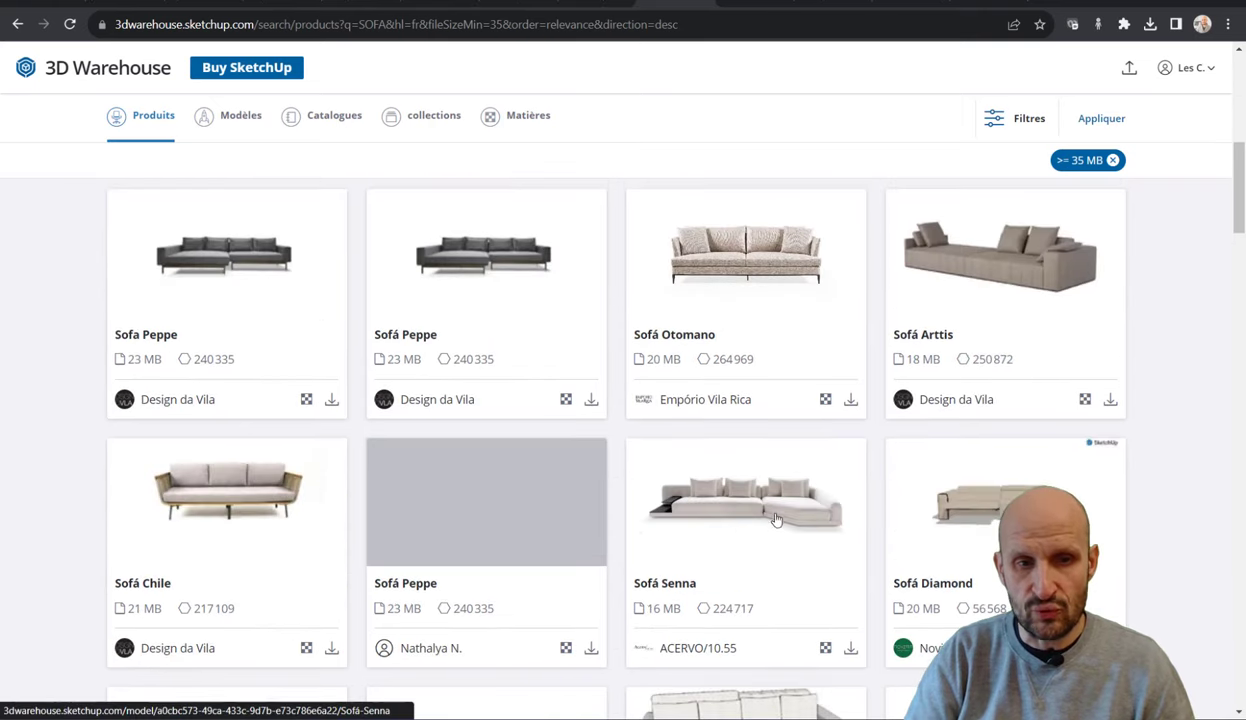
scroll(797, 517, "down", 3)
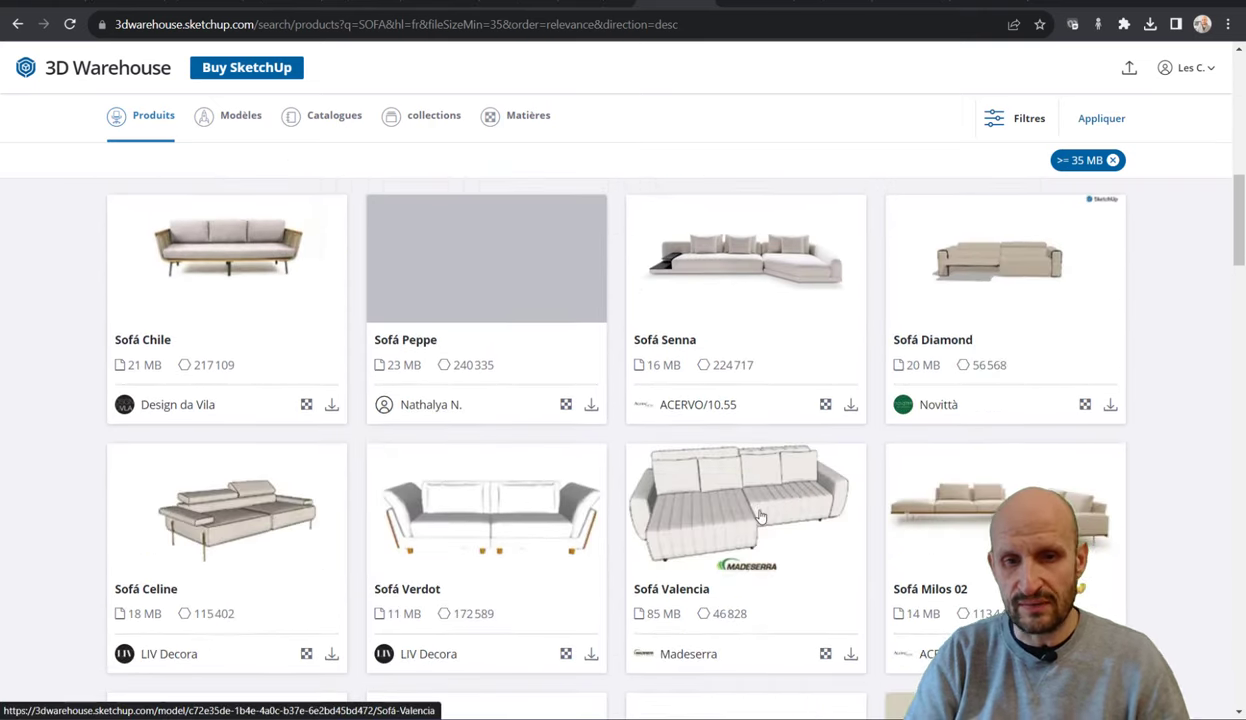
right_click(682, 596)
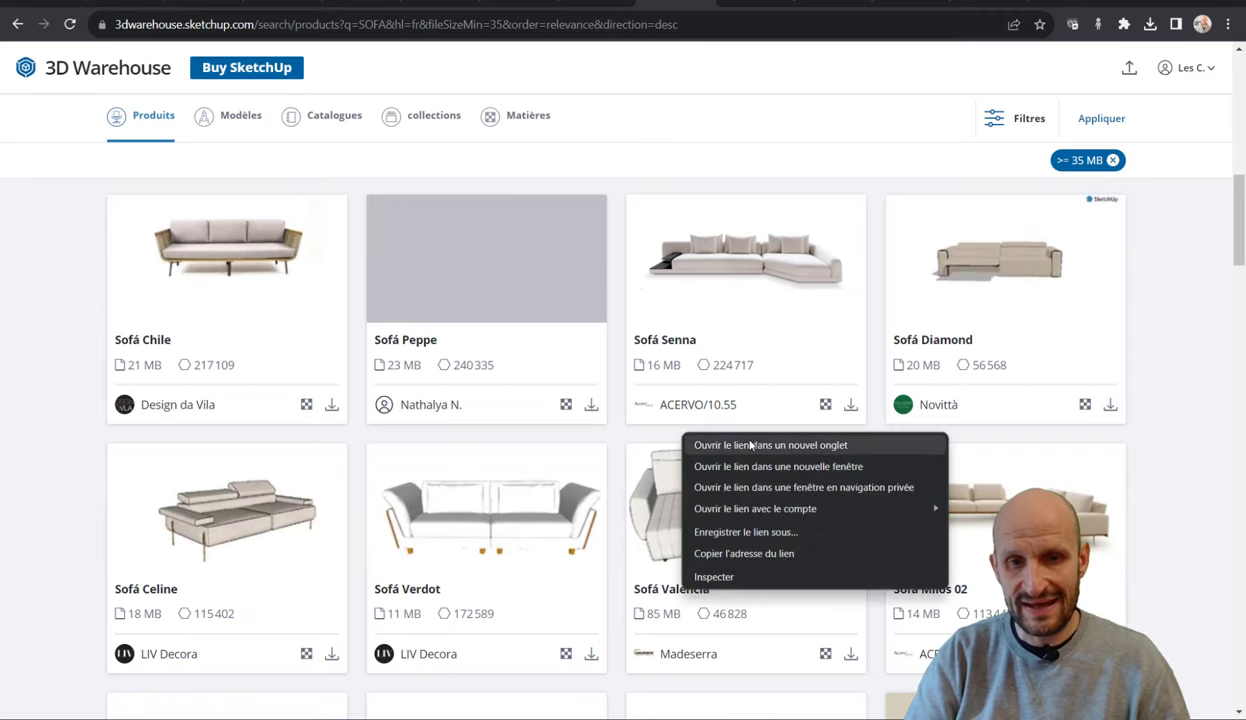
left_click(720, 434)
left_click(684, 3)
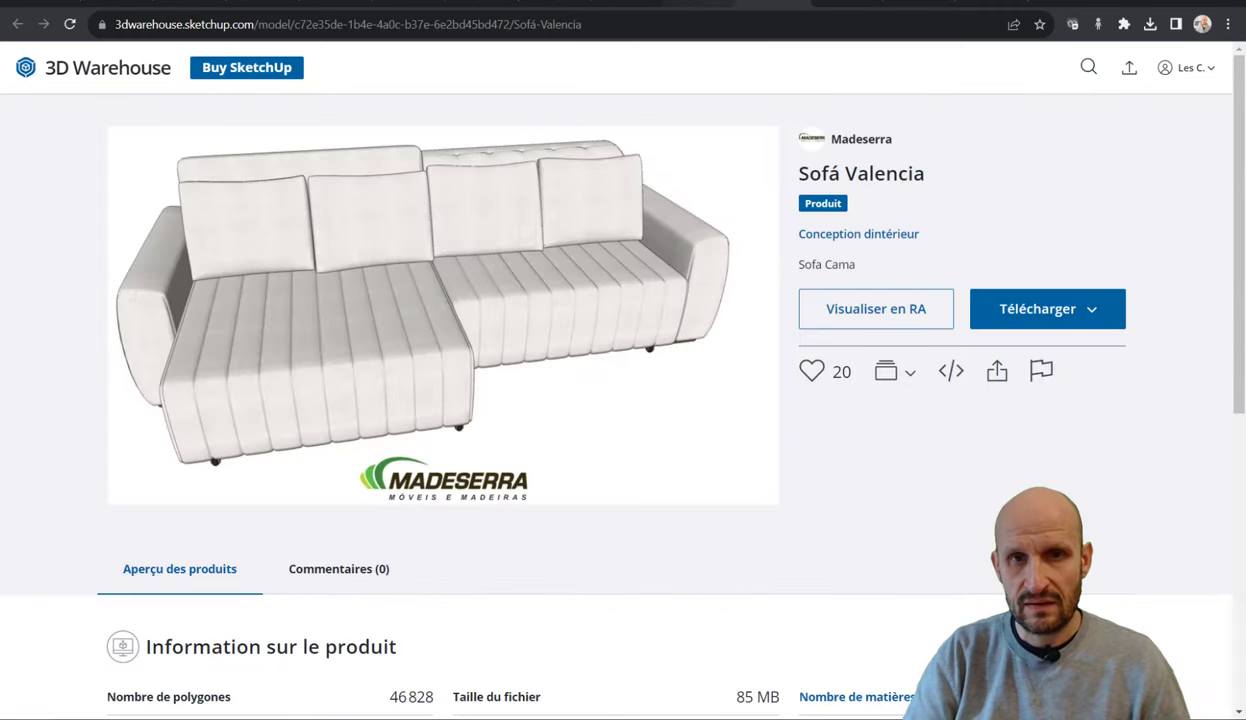
left_click(700, 3)
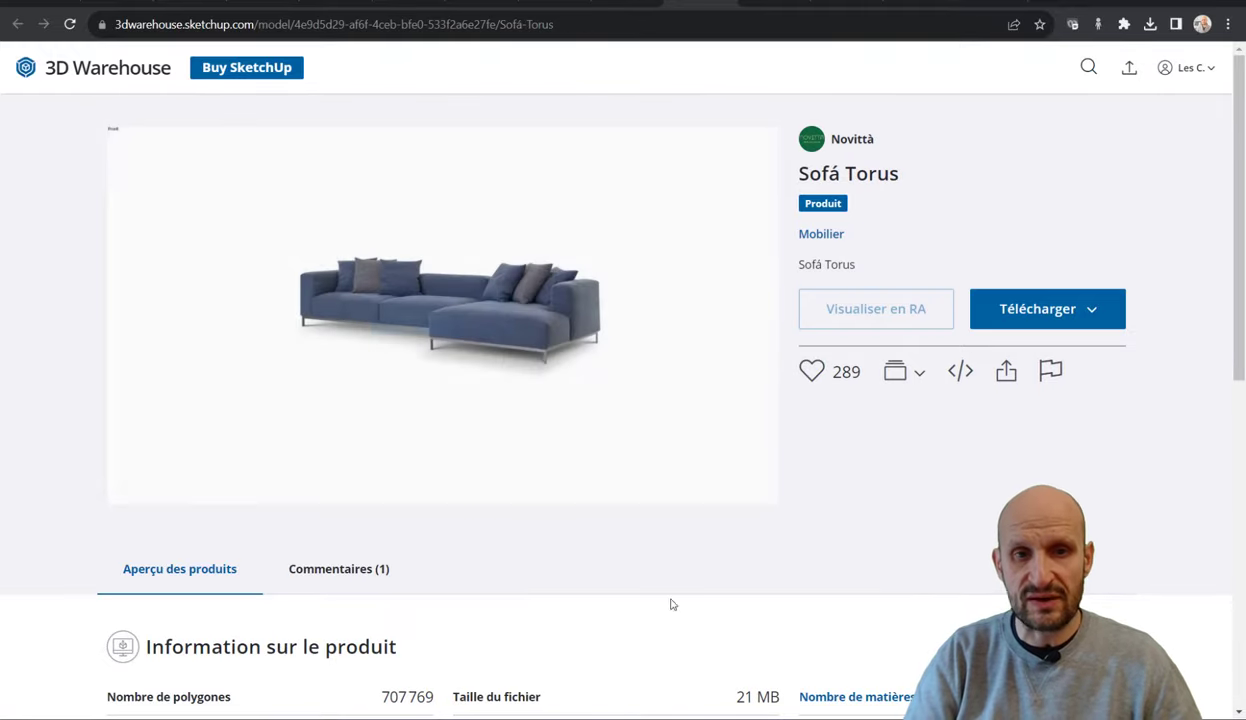
mouse_move(443, 315)
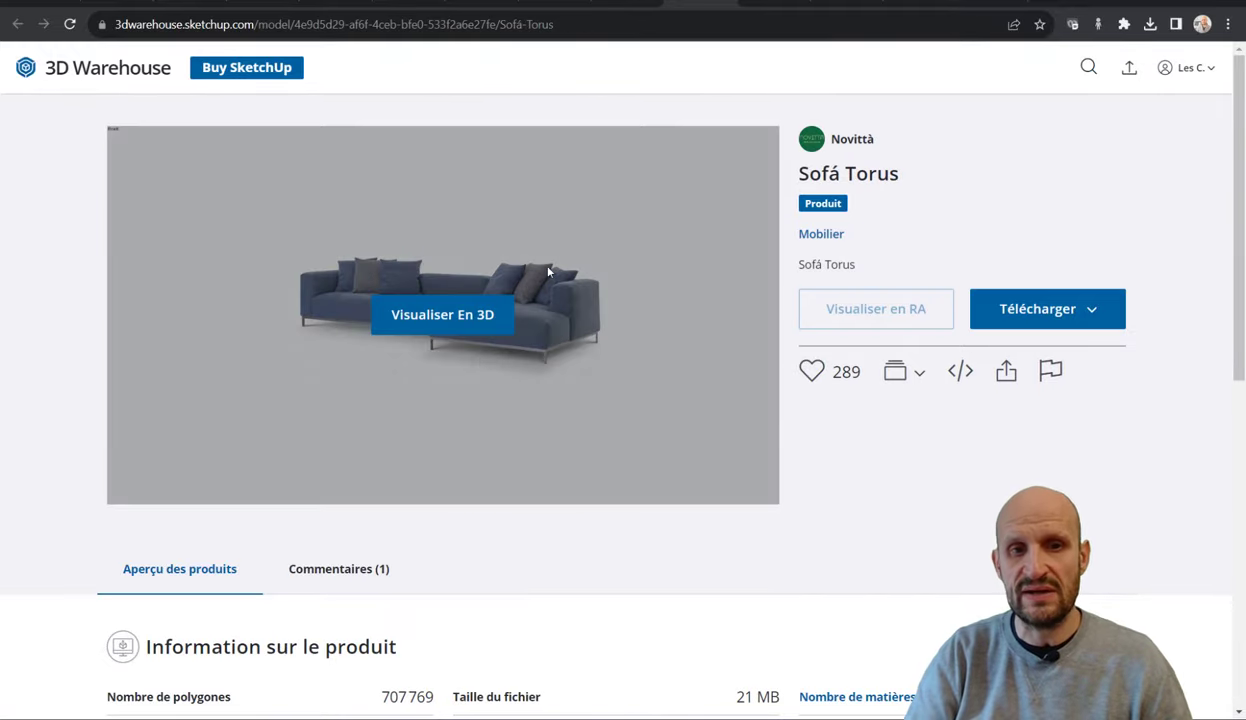
left_click(608, 3)
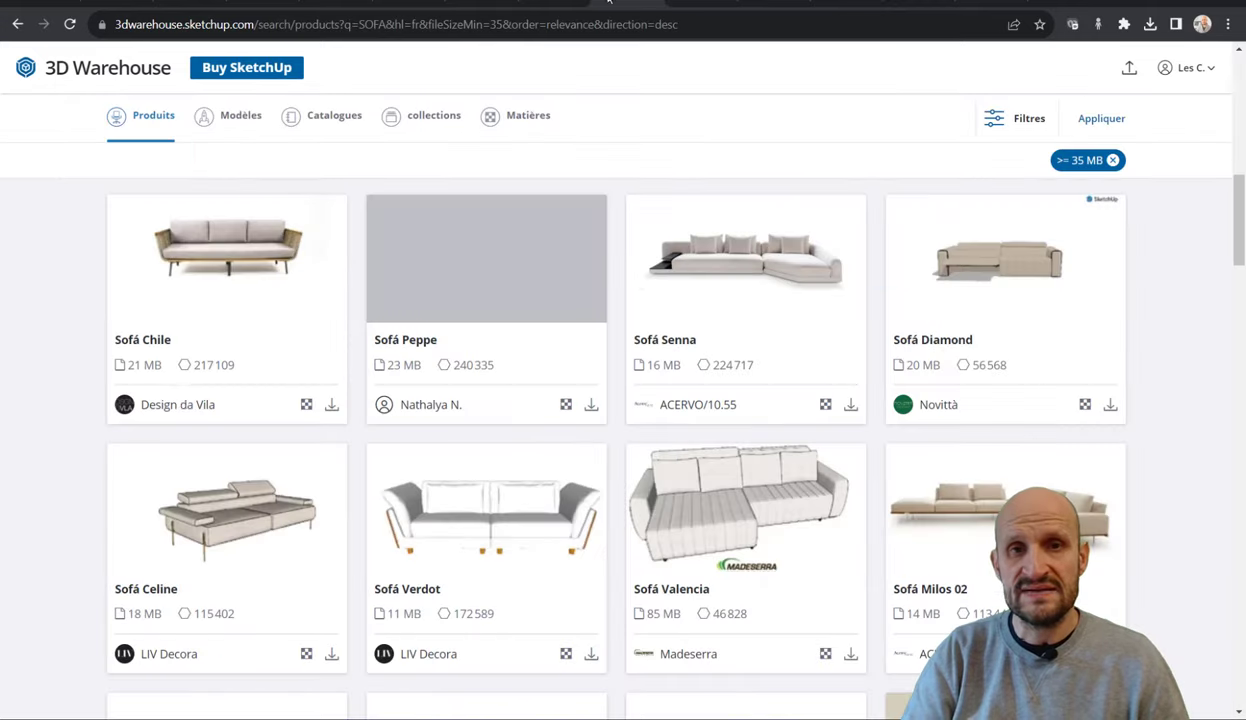
scroll(464, 187, "up", 3)
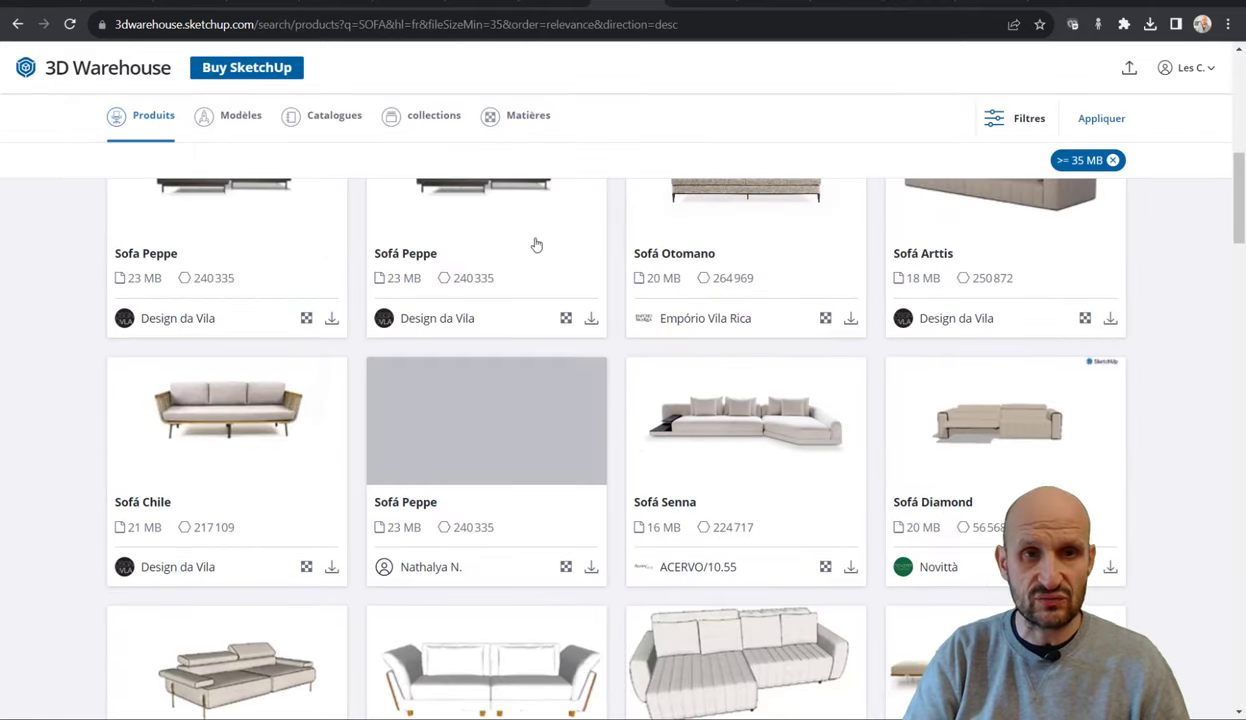
Step: Clear the 35 MB minimum and apply a maximum file-size filter instead
left_click(1026, 119)
left_click(158, 362)
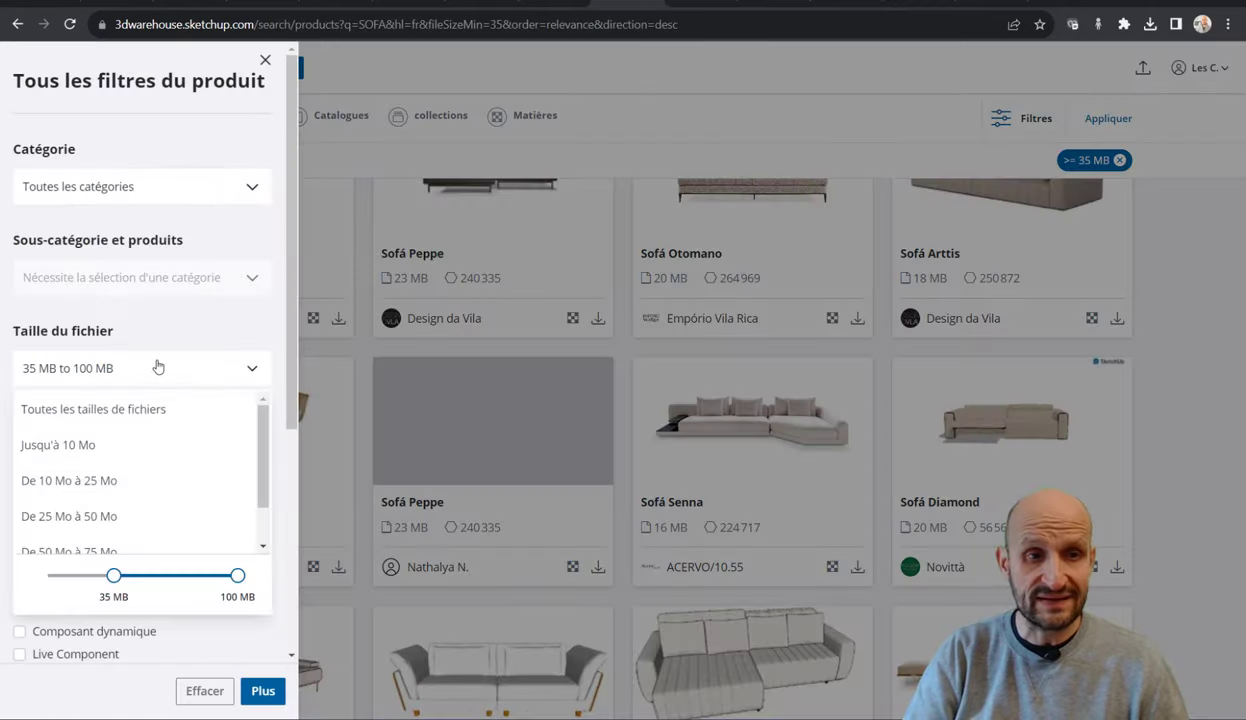
left_click_drag(113, 576, 47, 576)
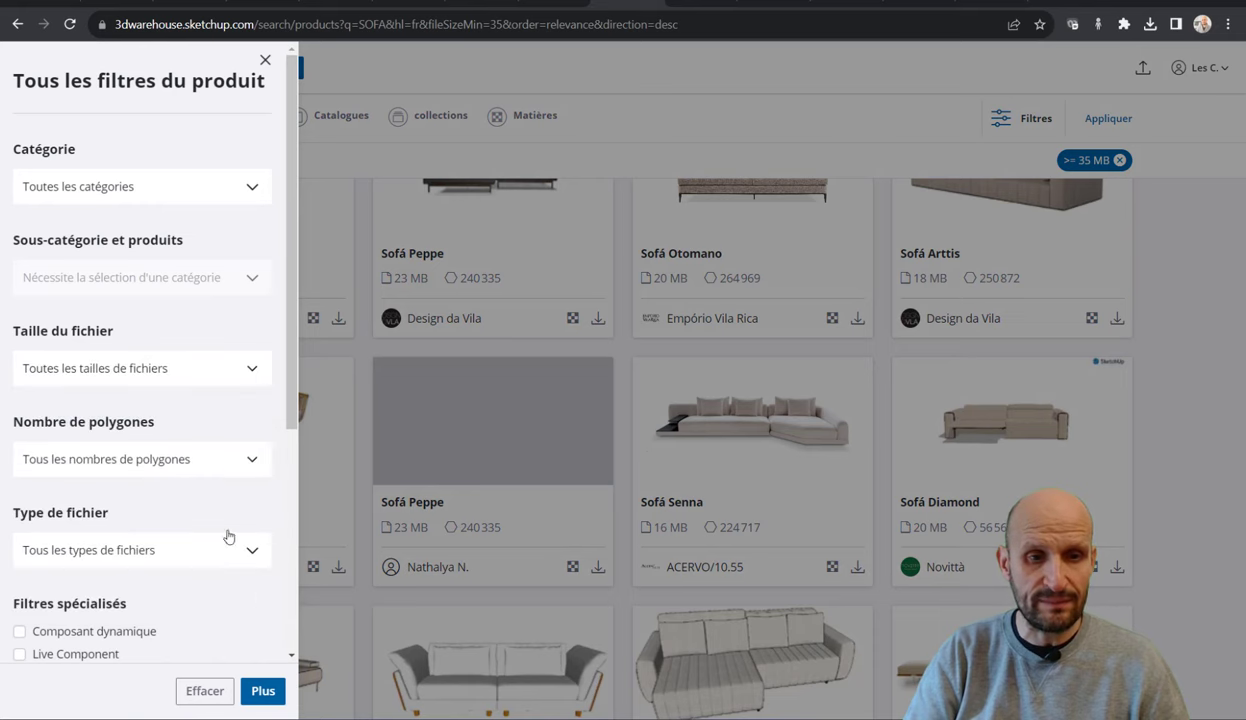
left_click(245, 375)
left_click_drag(236, 576, 60, 576)
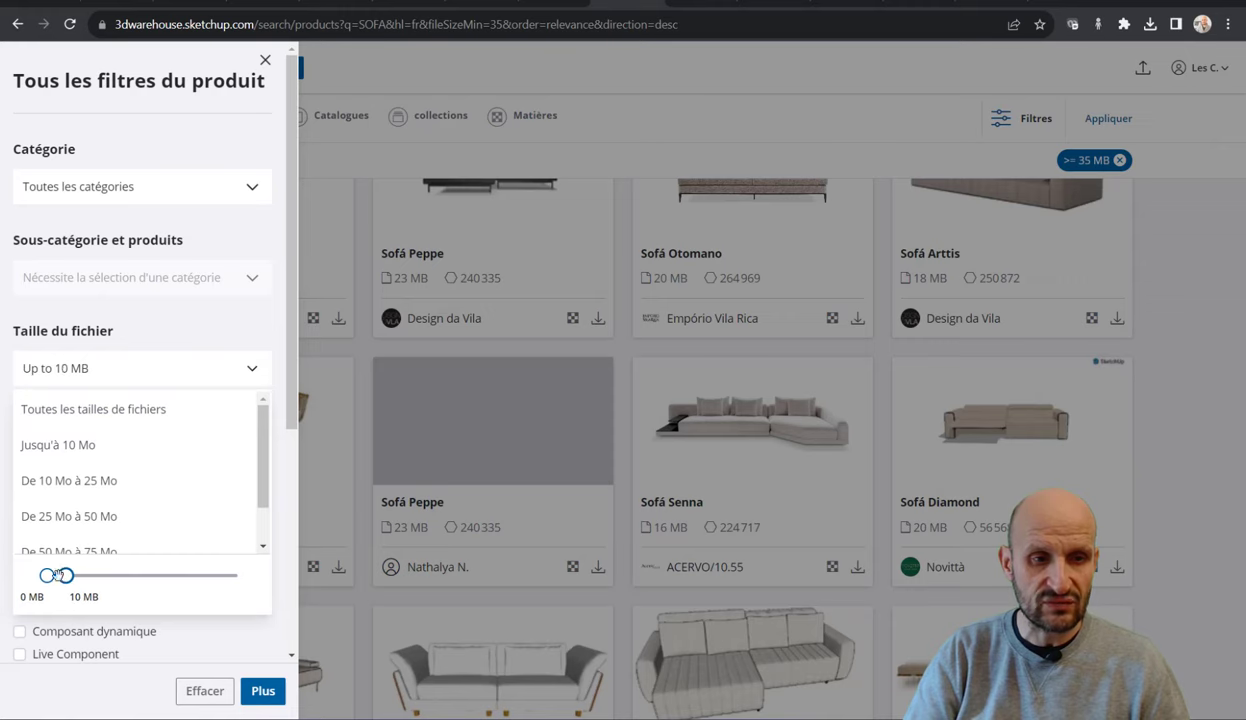
left_click(614, 391)
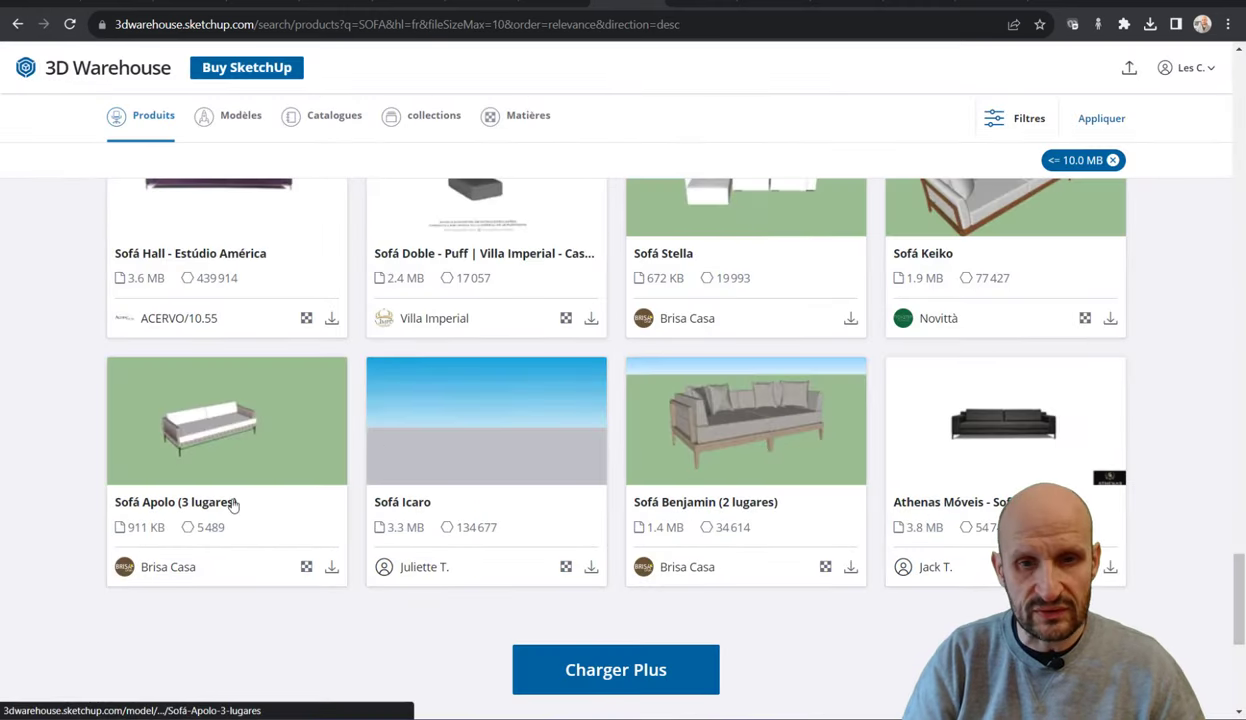
Step: Open Sofá Apolo in a new tab, look through the sofa pages, and close one
right_click(722, 507)
key("Escape")
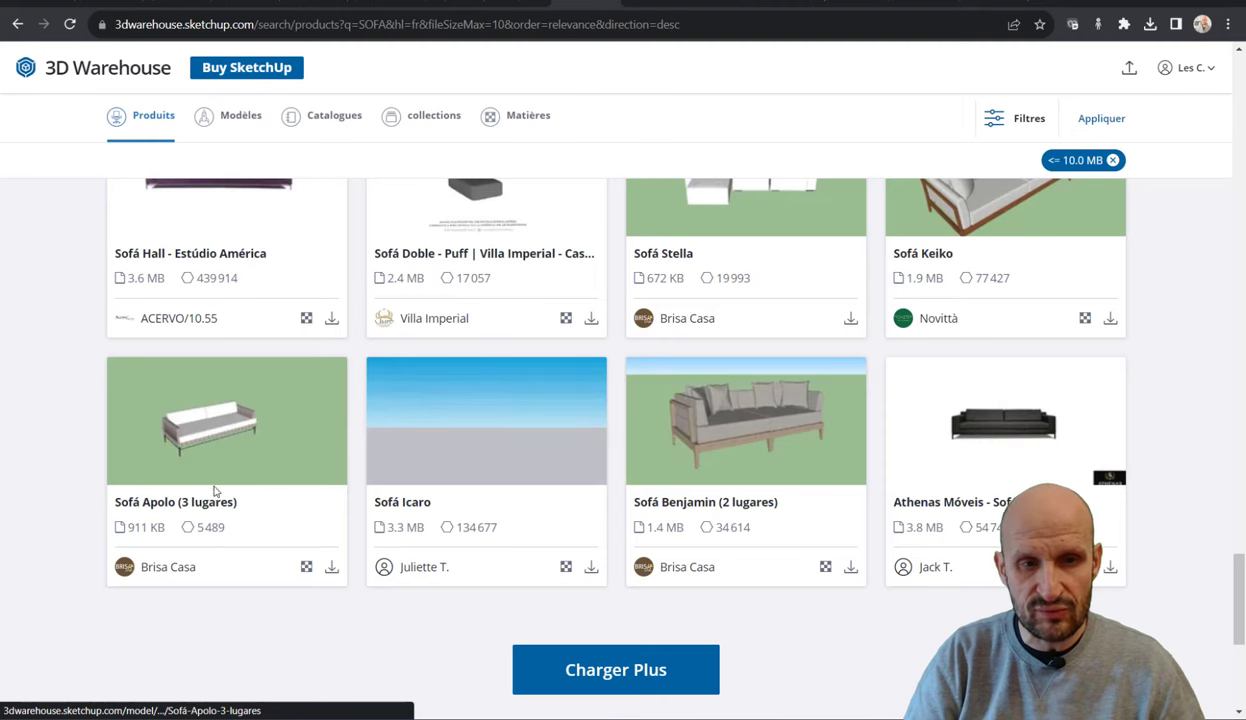
right_click(199, 506)
left_click(239, 517)
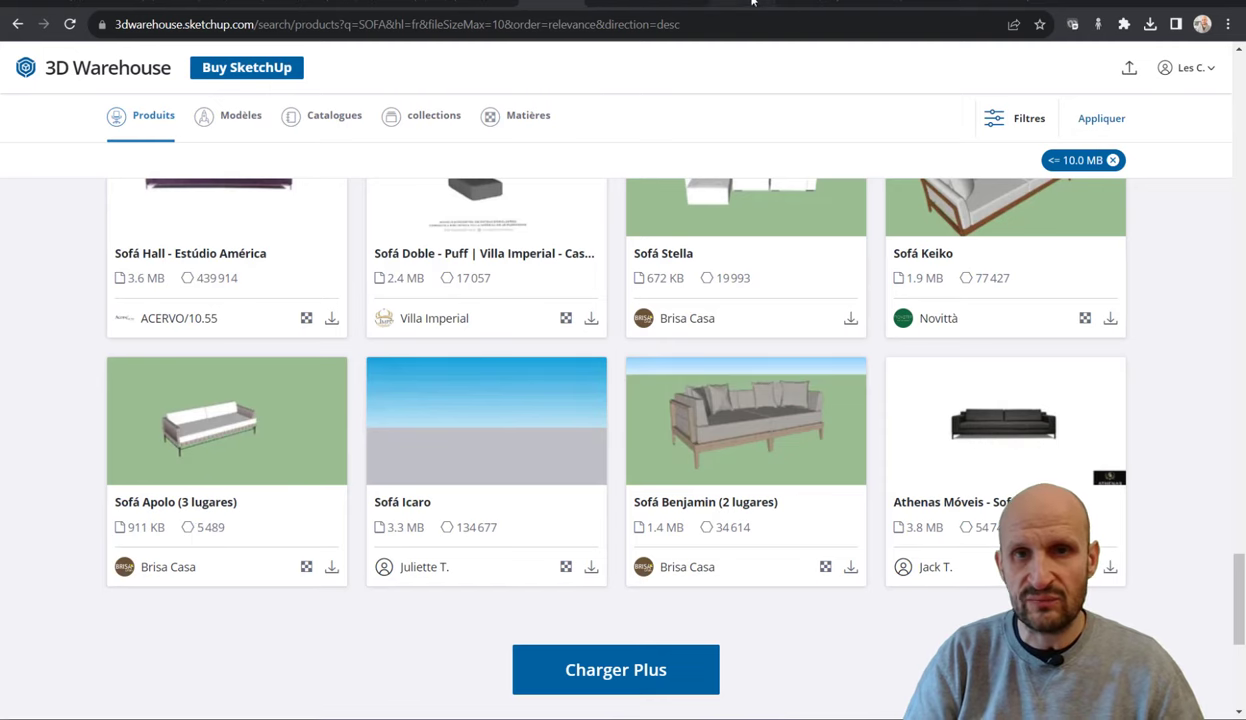
left_click(806, 3)
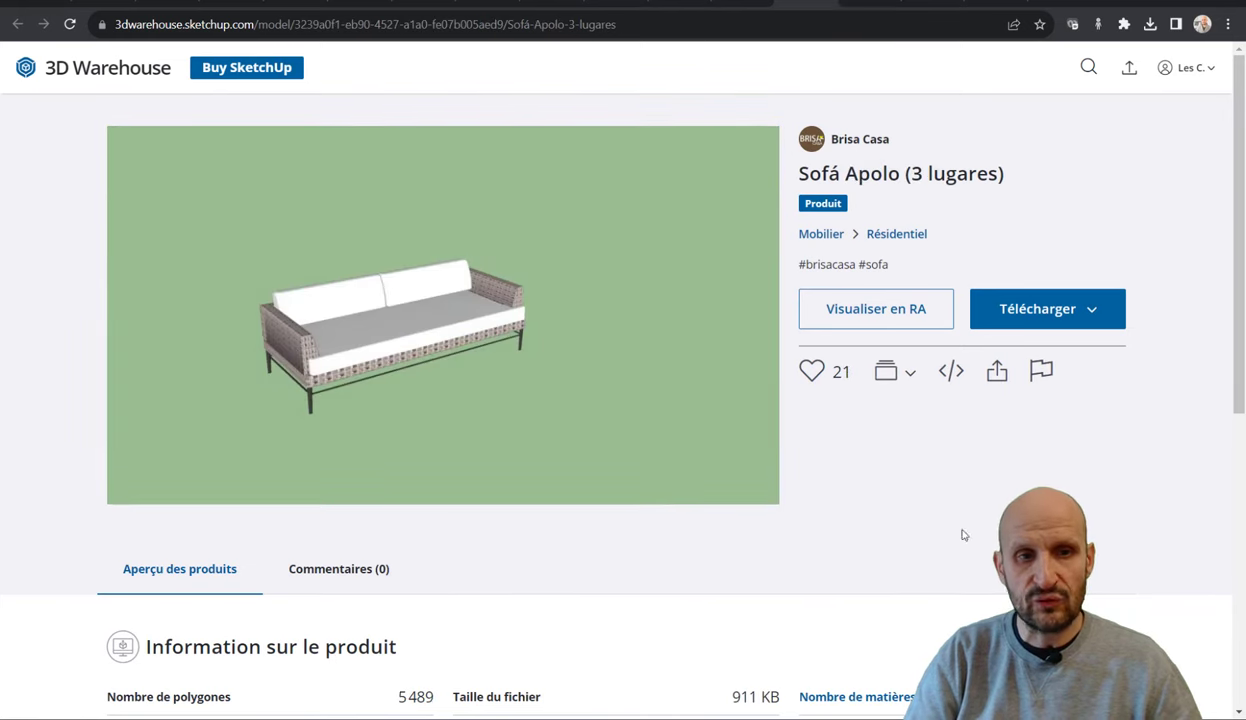
left_click(630, 3)
left_click(677, 3)
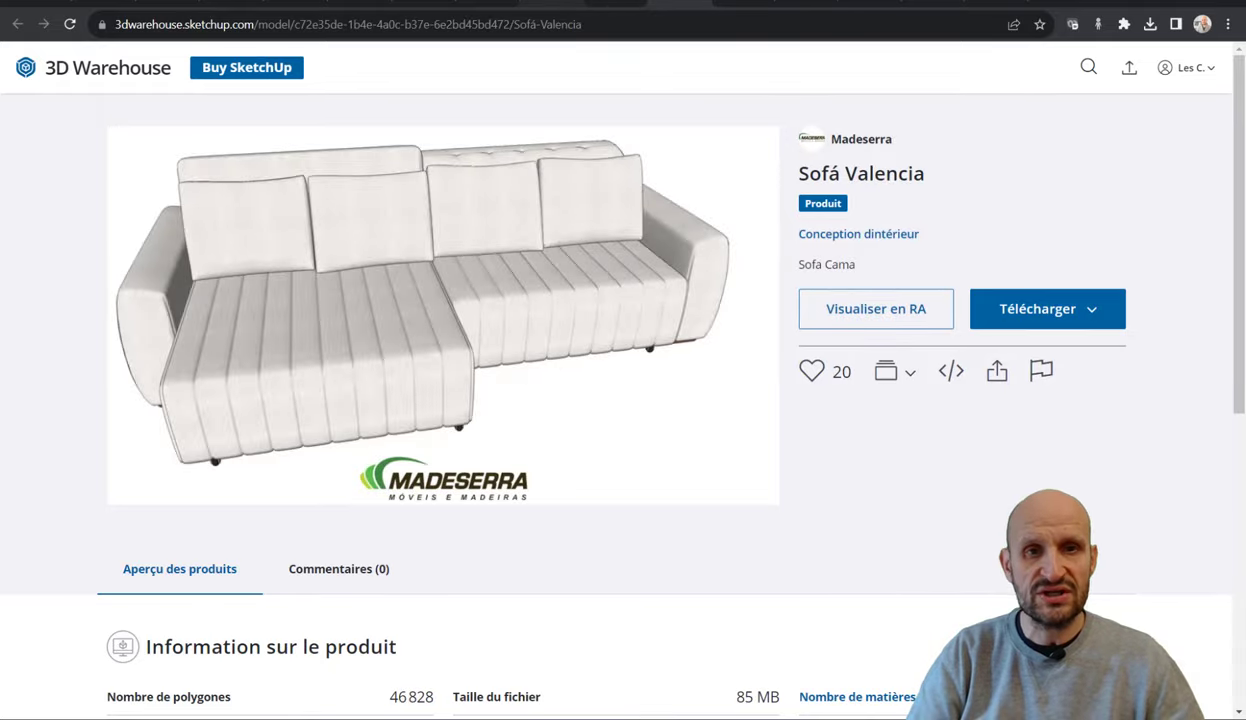
key("ctrl+w")
Step: Raise the maximum file size to 20 MB and apply the filter
scroll(342, 300, "down", 5)
scroll(342, 300, "down", 5)
scroll(506, 157, "down", 5)
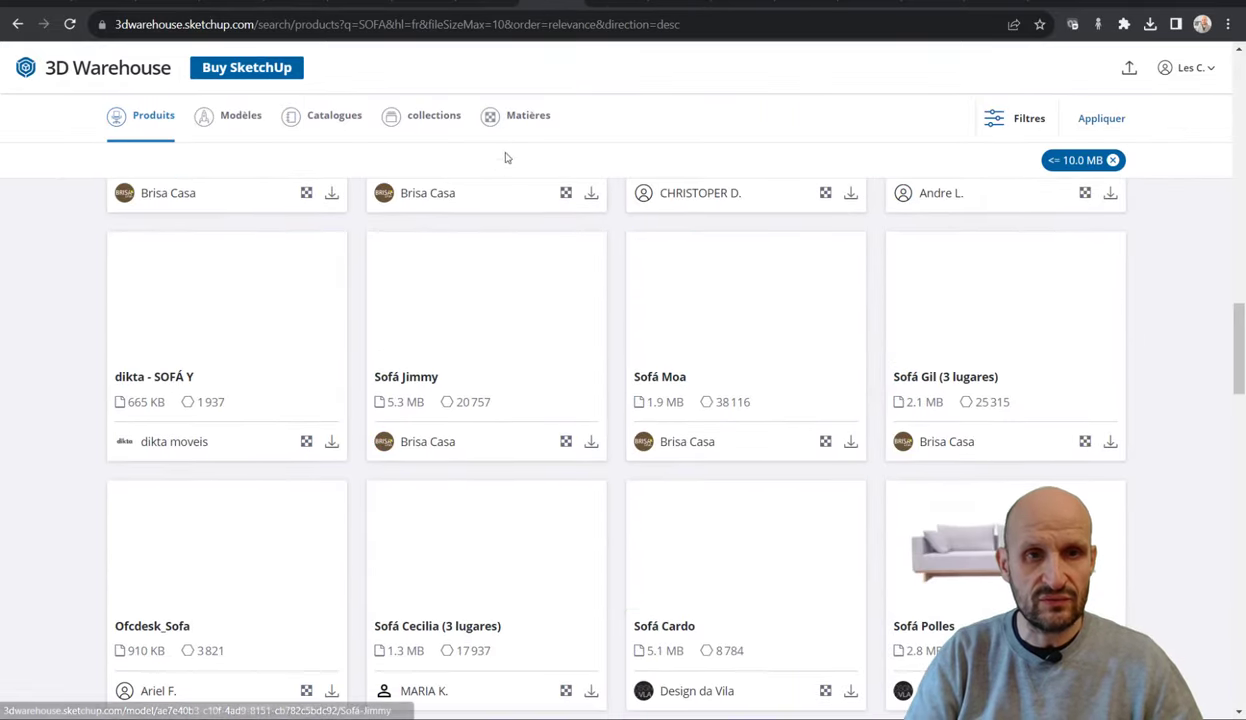
left_click(1029, 119)
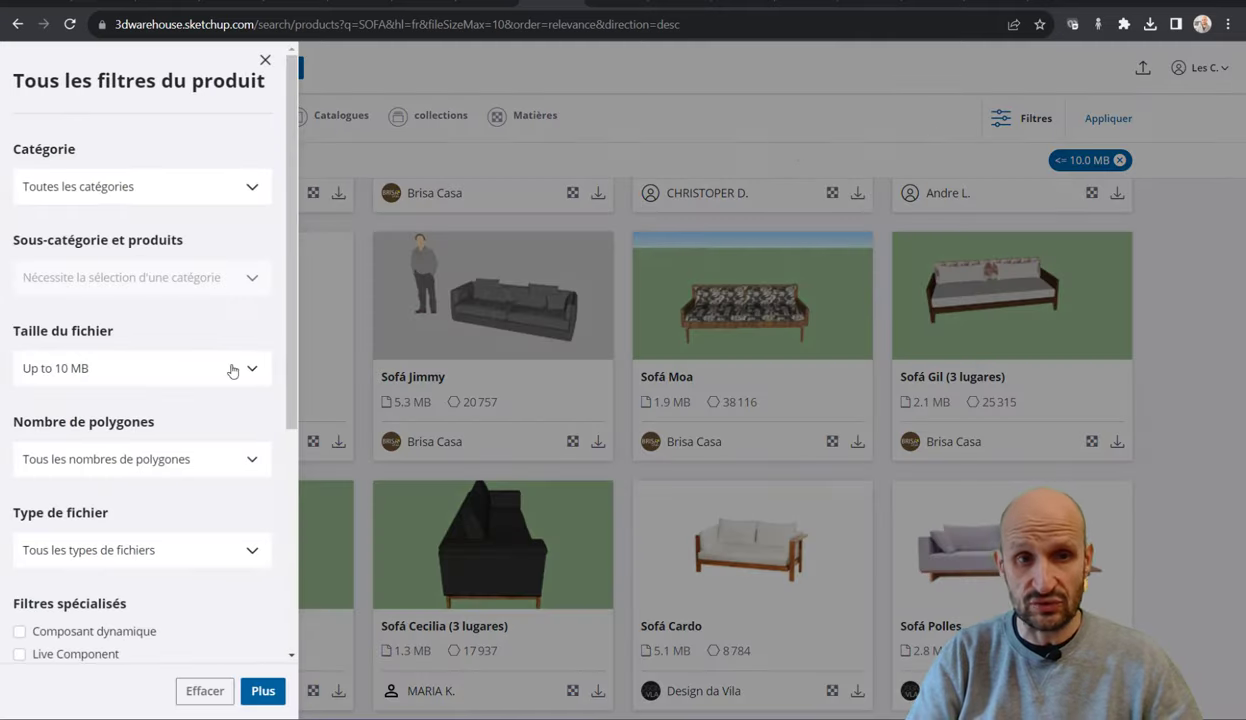
left_click(138, 383)
left_click_drag(66, 576, 96, 582)
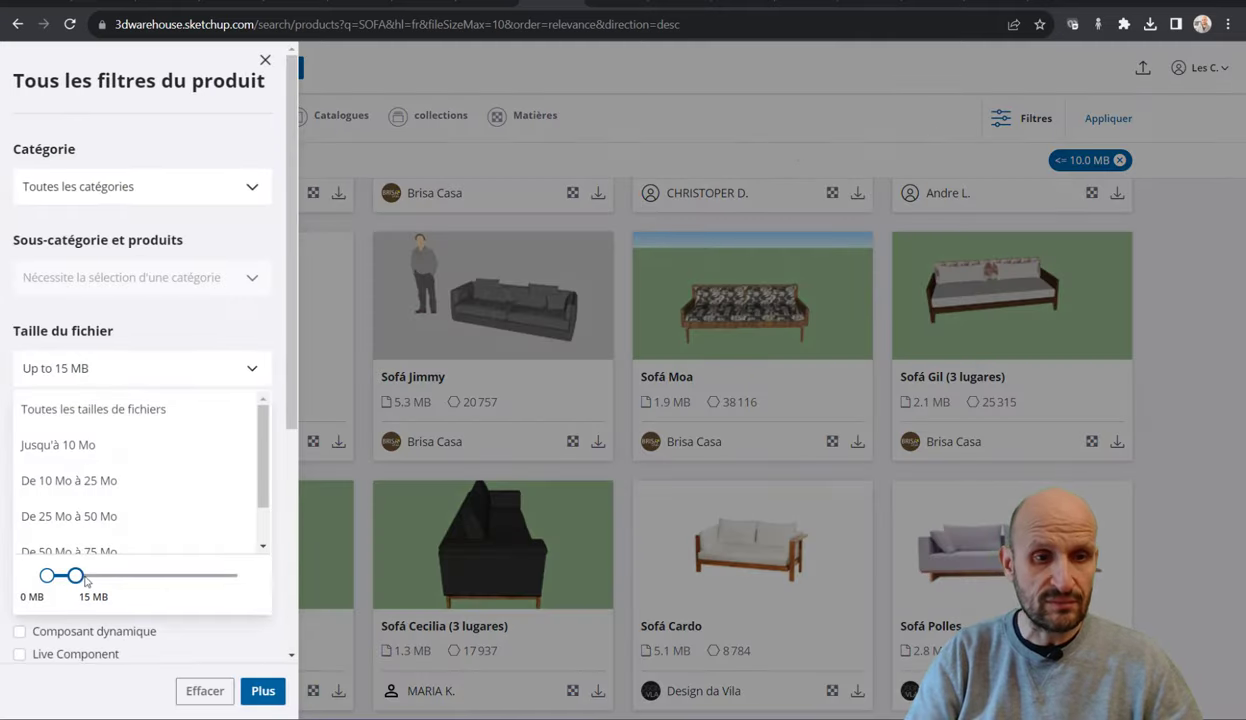
left_click(263, 691)
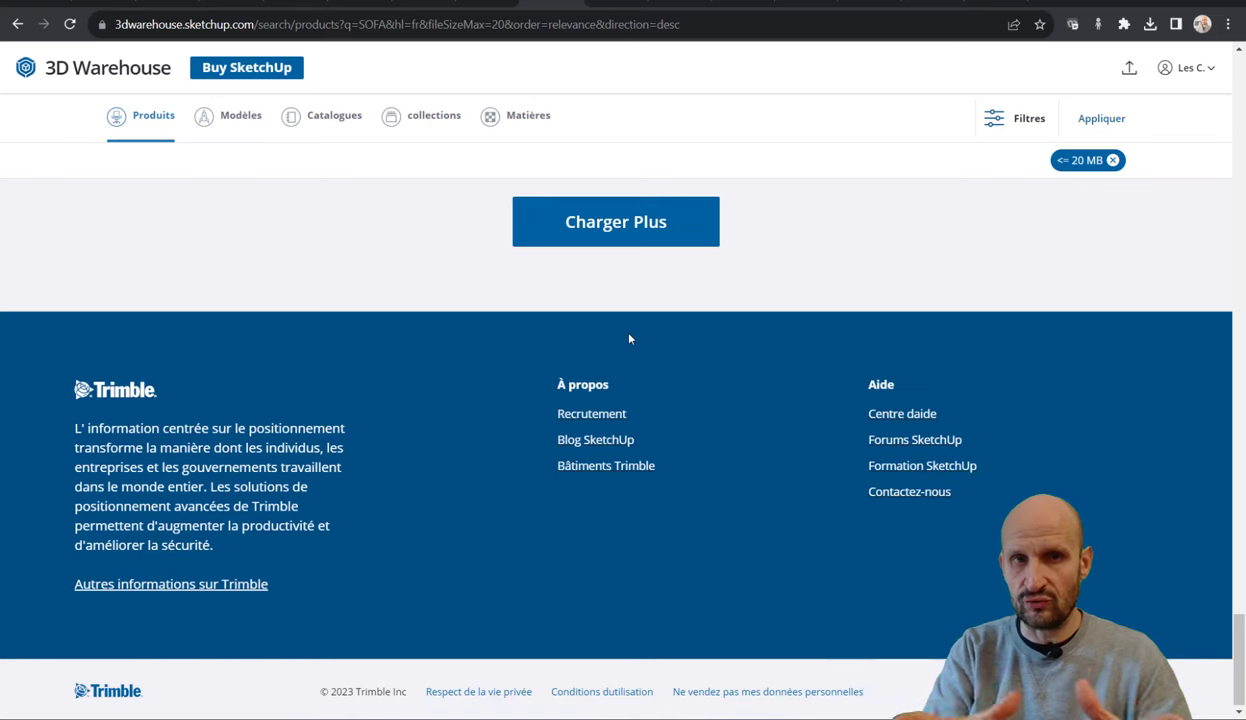
scroll(629, 339, "up", 5)
scroll(629, 339, "up", 2)
scroll(629, 339, "up", 3)
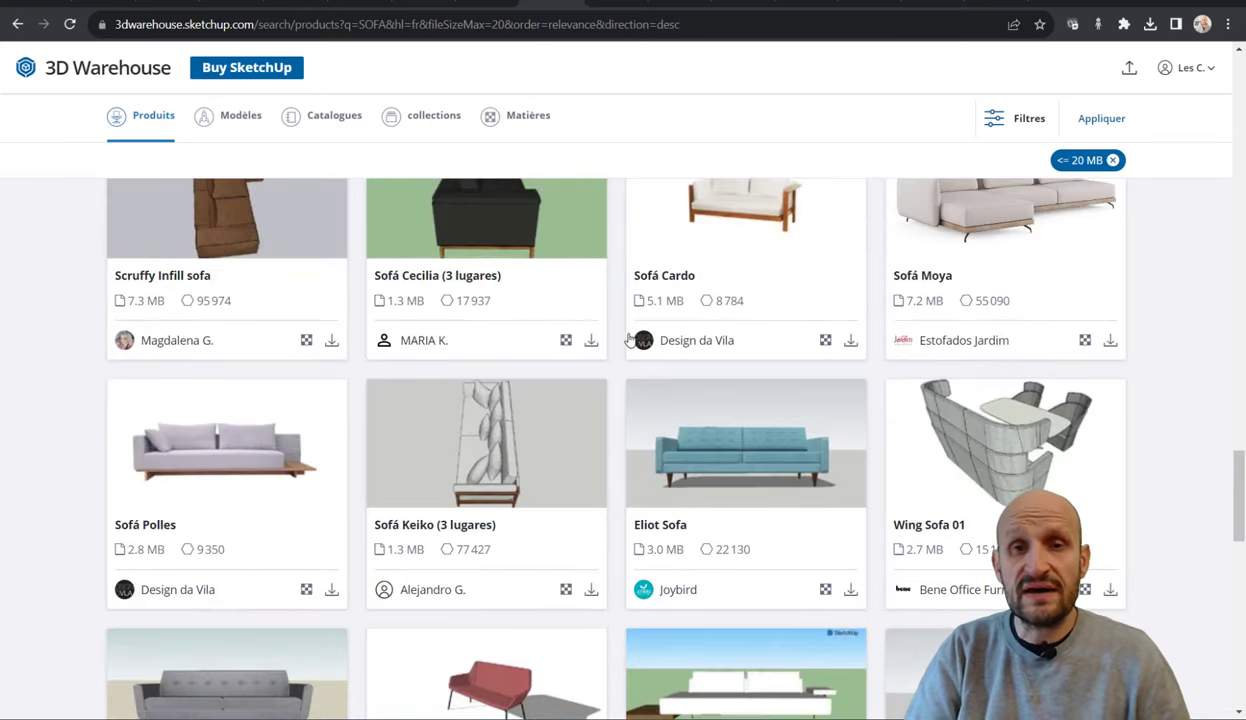
scroll(577, 355, "up", 4)
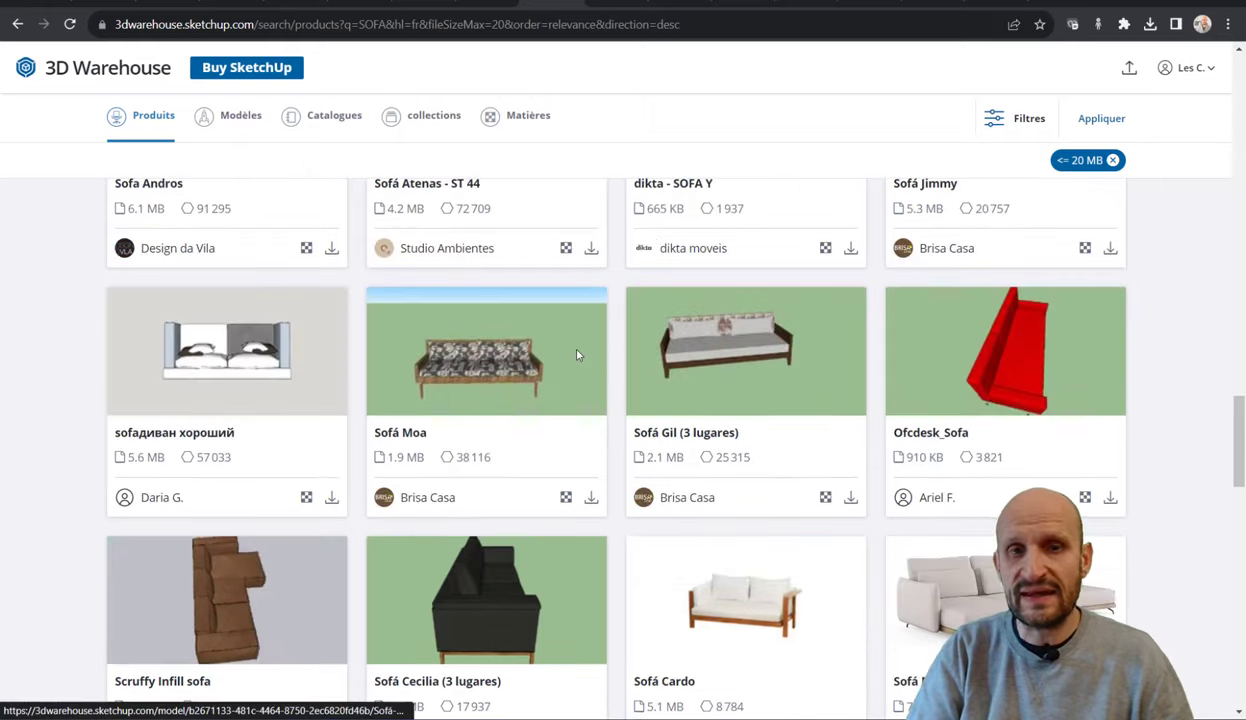
scroll(520, 365, "up", 3)
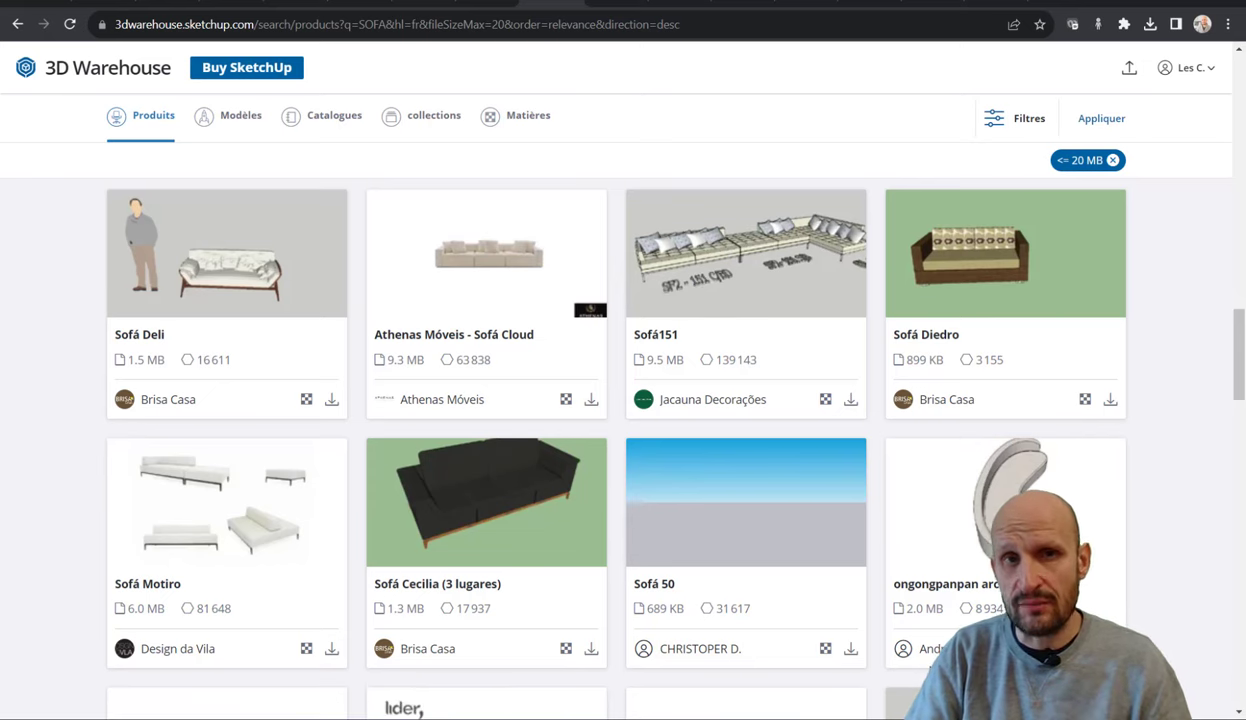
Step: Return to the APPART house model in SketchUp and orbit and zoom around it
left_click(843, 660)
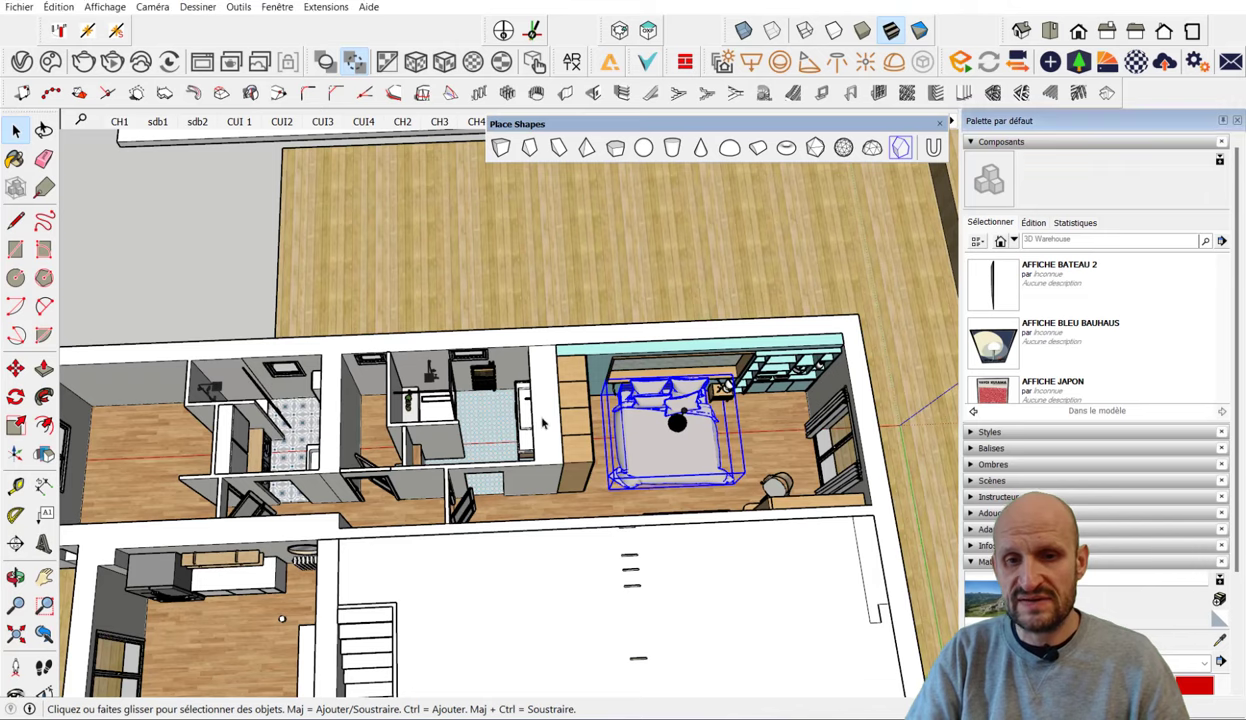
mouse_move(640, 470)
middle_mouse_down()
mouse_move(699, 484)
mouse_move(797, 310)
mouse_move(648, 362)
mouse_move(667, 320)
mouse_move(490, 345)
mouse_move(607, 435)
mouse_move(446, 470)
mouse_move(545, 476)
mouse_move(537, 543)
mouse_move(648, 322)
mouse_move(500, 473)
middle_mouse_up()
scroll(580, 415, "up", 3)
scroll(590, 425, "up", 3)
middle_click_drag(324, 498, 595, 471)
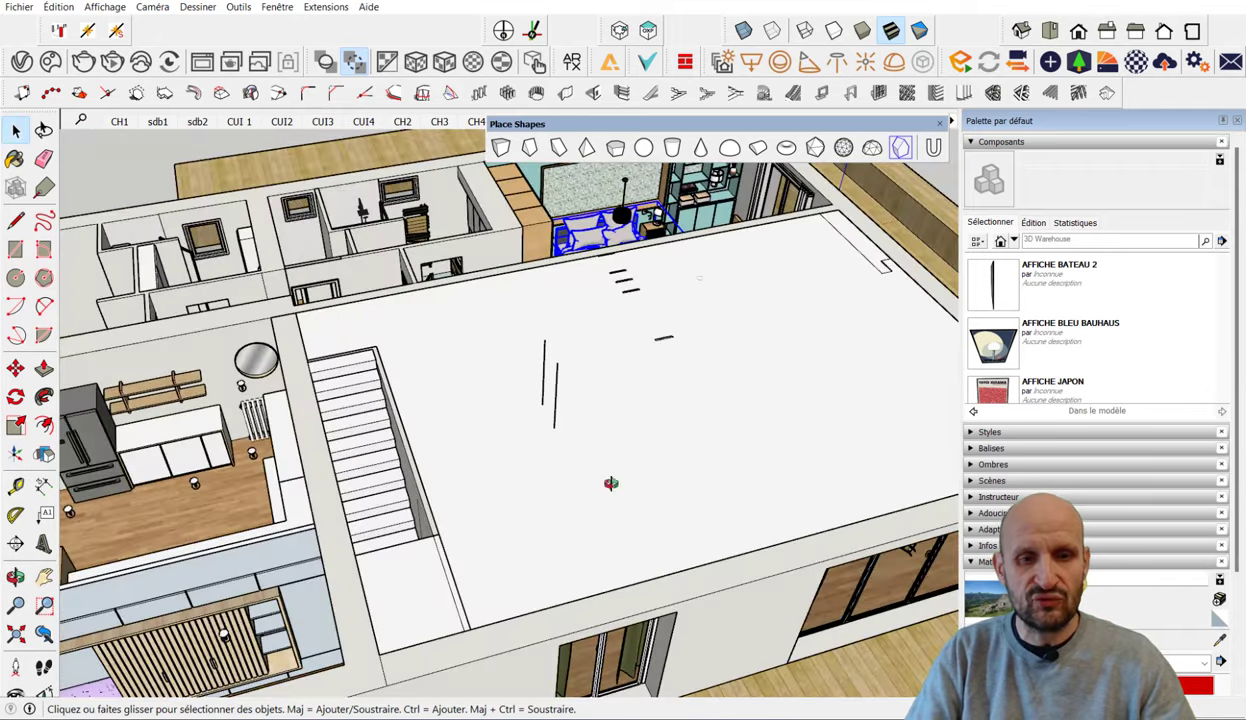
left_click(586, 645)
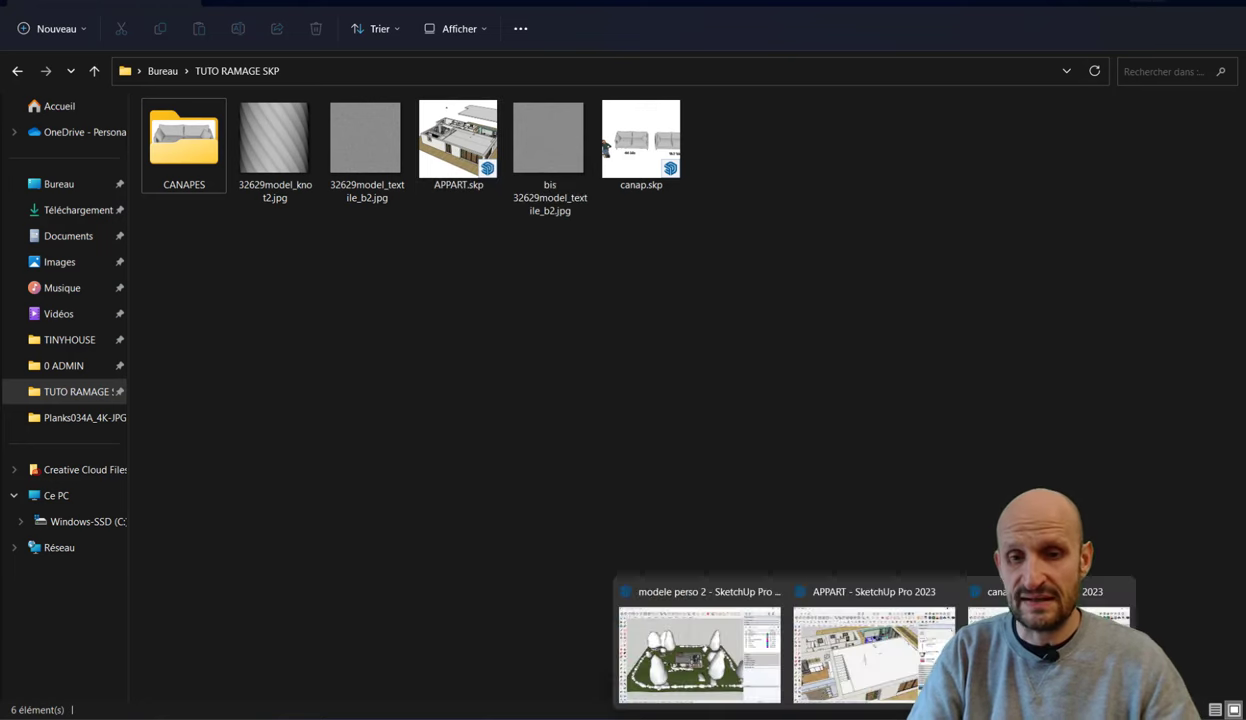
Step: Bring SketchUp back and scroll the Components tray's list of in-model components like Console marbre
left_click(876, 596)
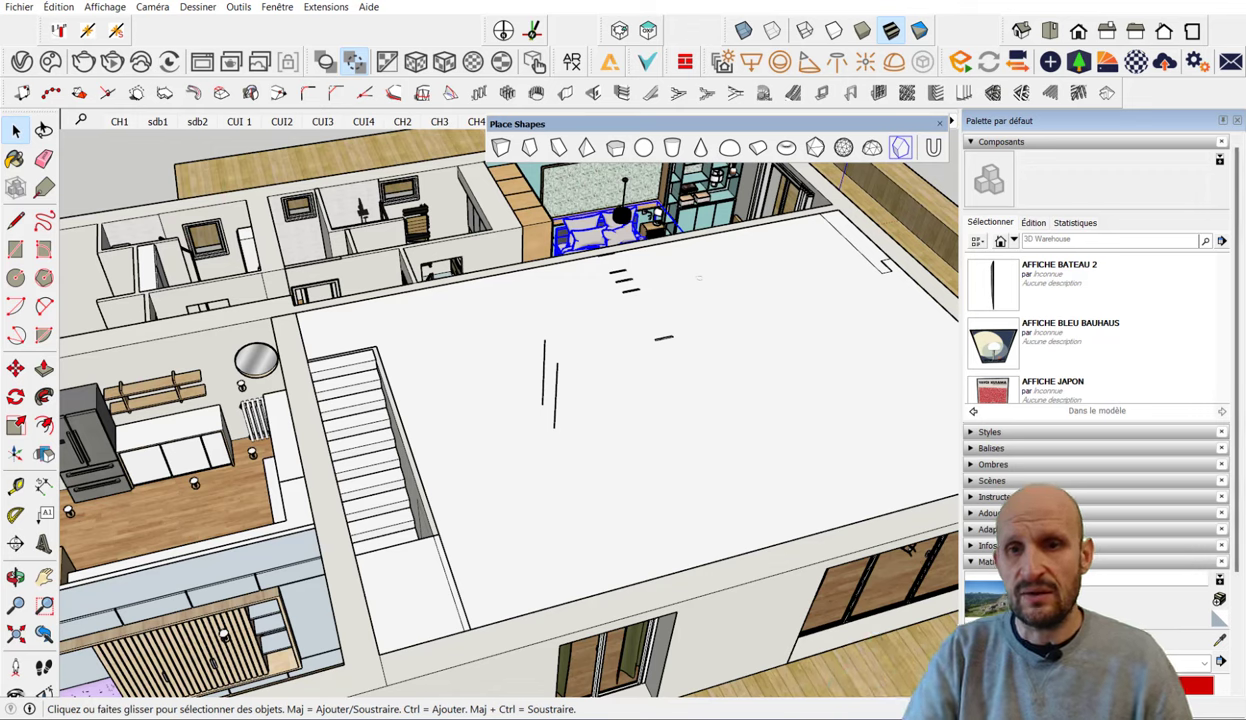
left_click(1035, 143)
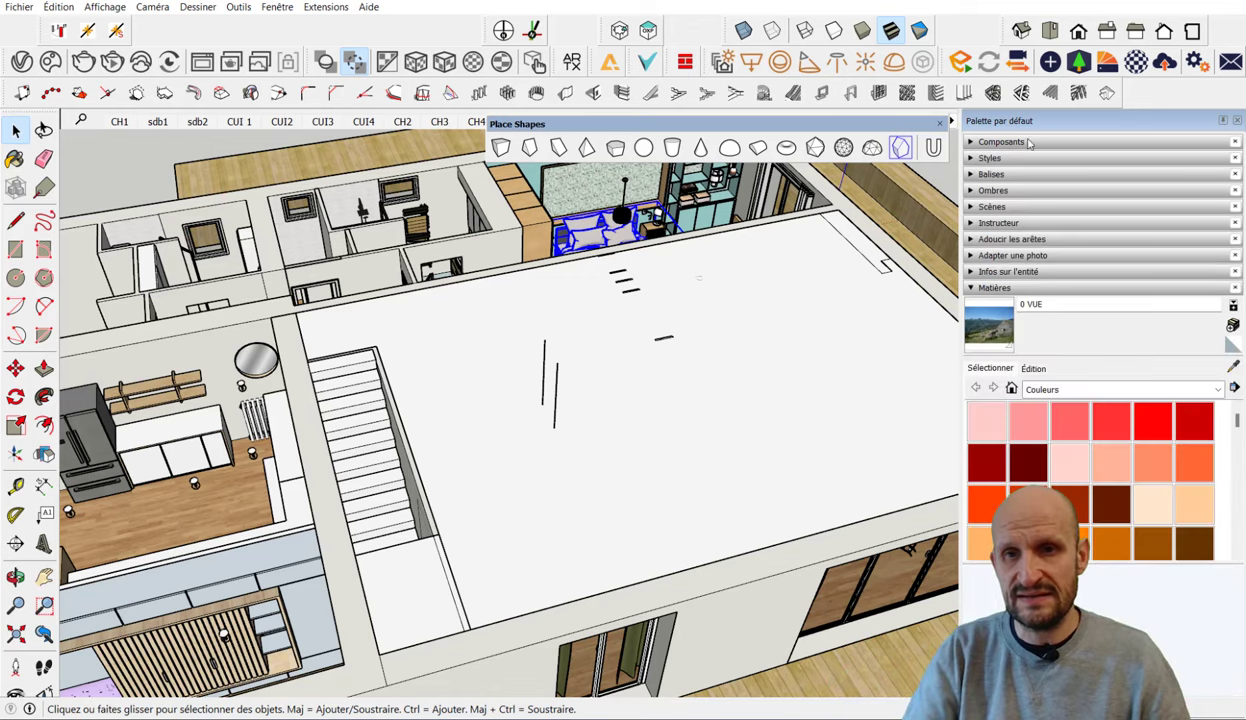
left_click(1028, 144)
scroll(1050, 330, "down", 3)
scroll(1050, 330, "down", 3)
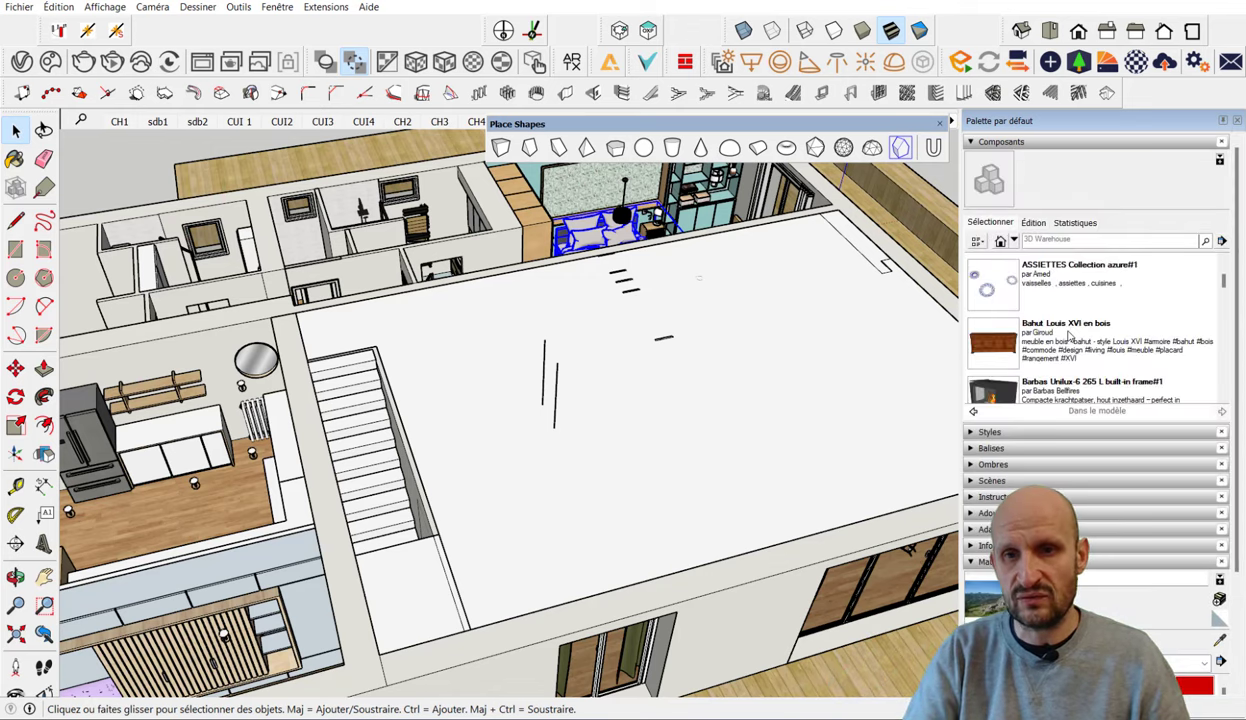
scroll(1000, 380, "down", 3)
scroll(1068, 337, "down", 3)
scroll(1068, 337, "down", 2)
scroll(1037, 339, "down", 2)
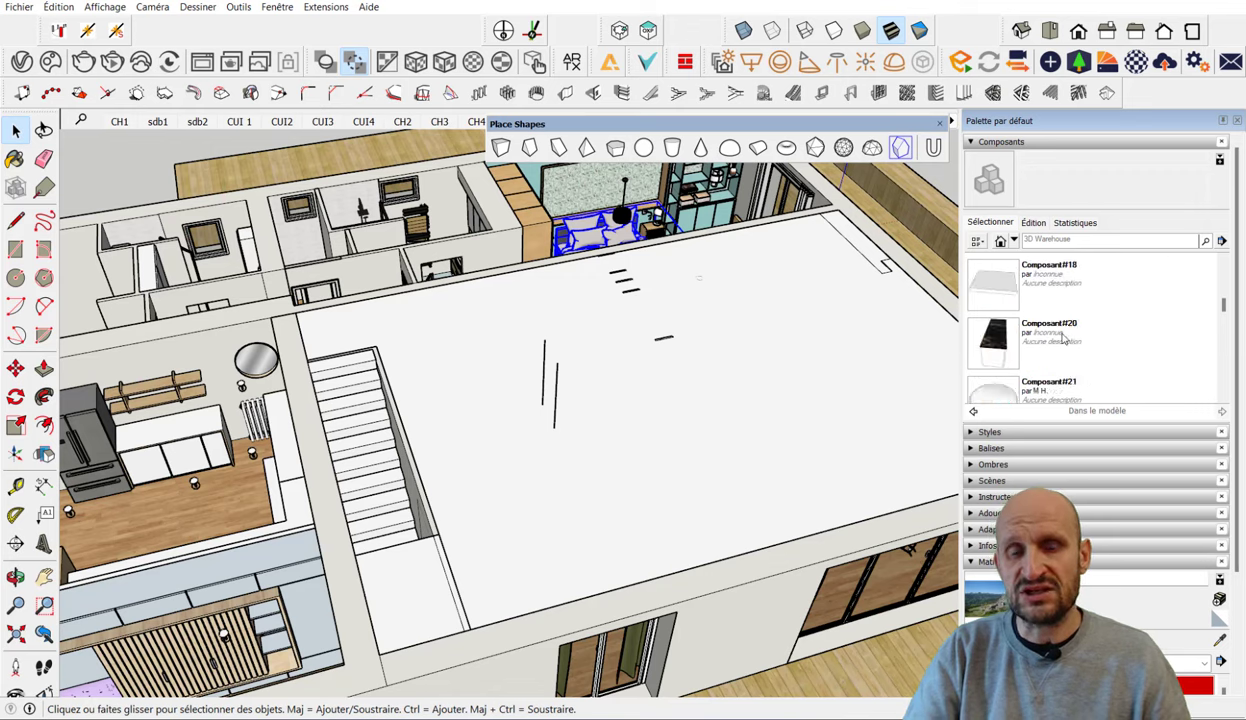
scroll(1050, 330, "down", 2)
left_click(277, 7)
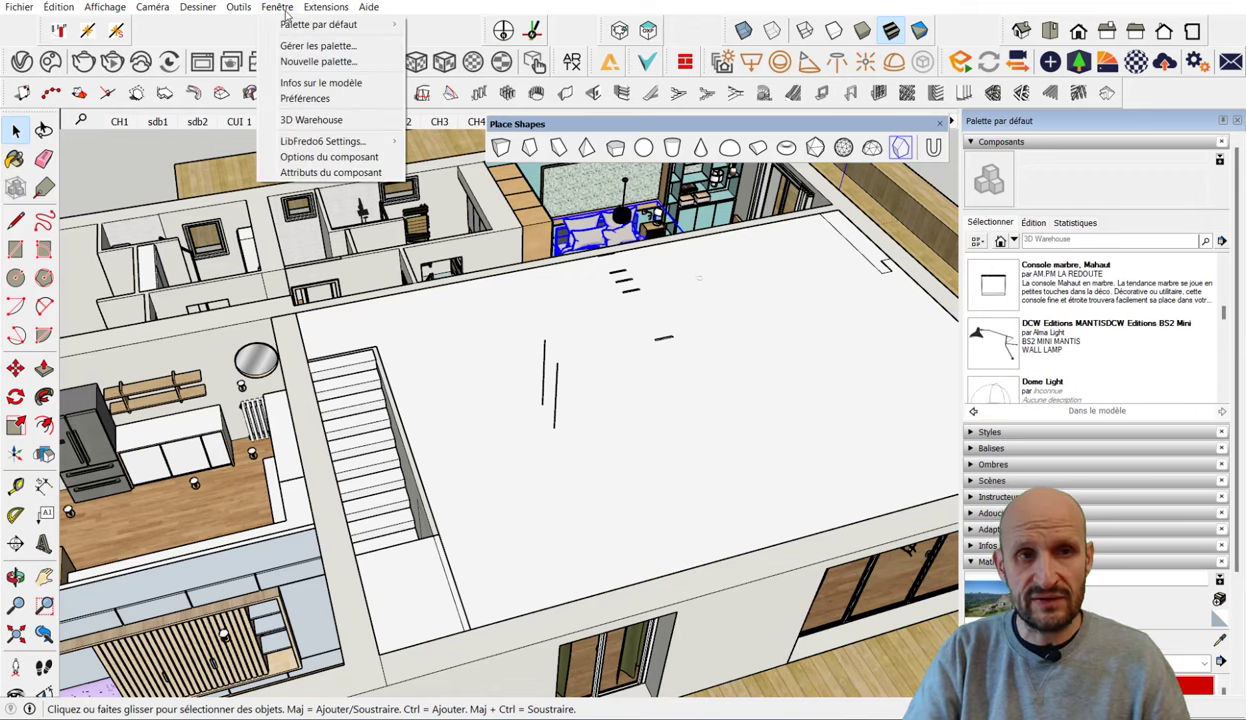
Step: Open Model Info > Statistiques for APPART and purge the unused elements
left_click(305, 86)
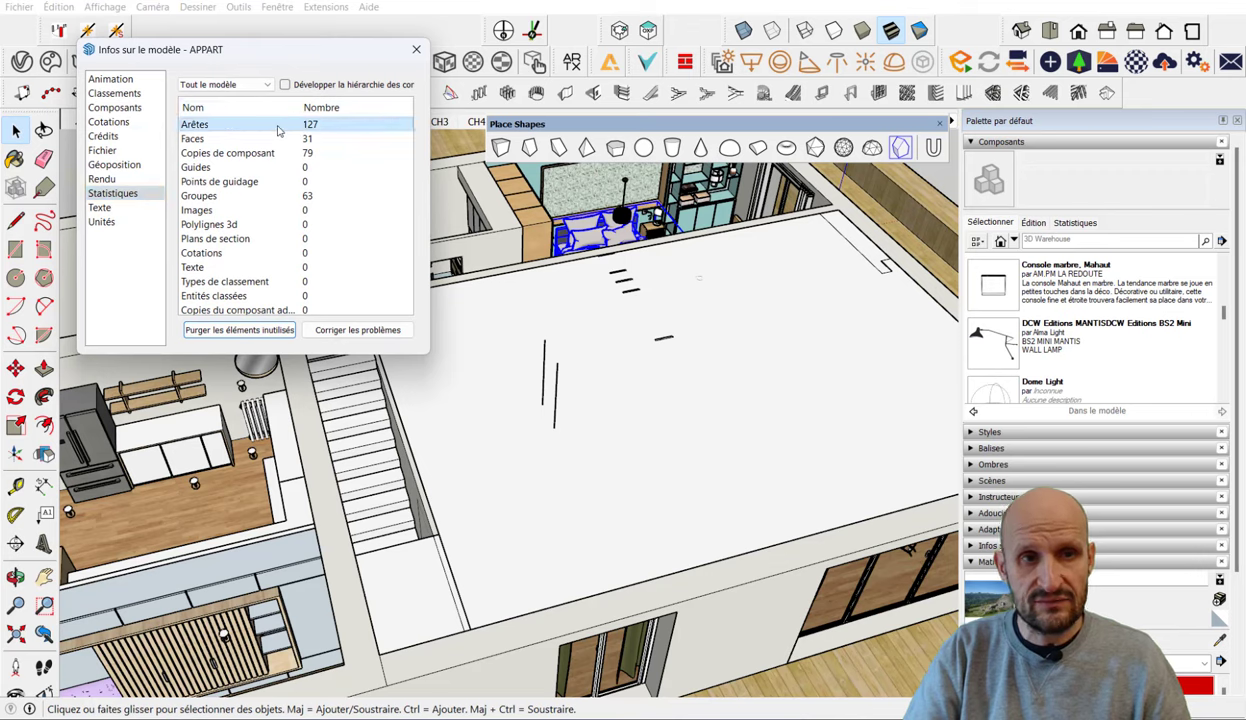
scroll(250, 132, "down", 3)
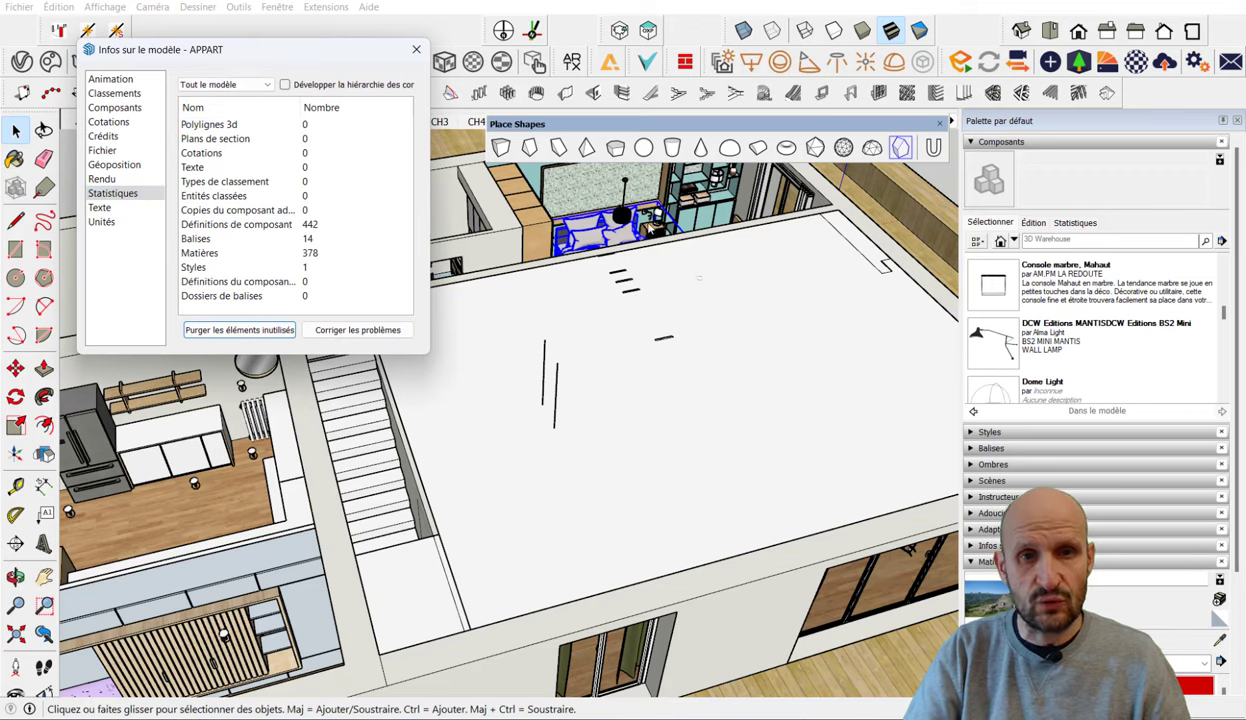
left_click(700, 300)
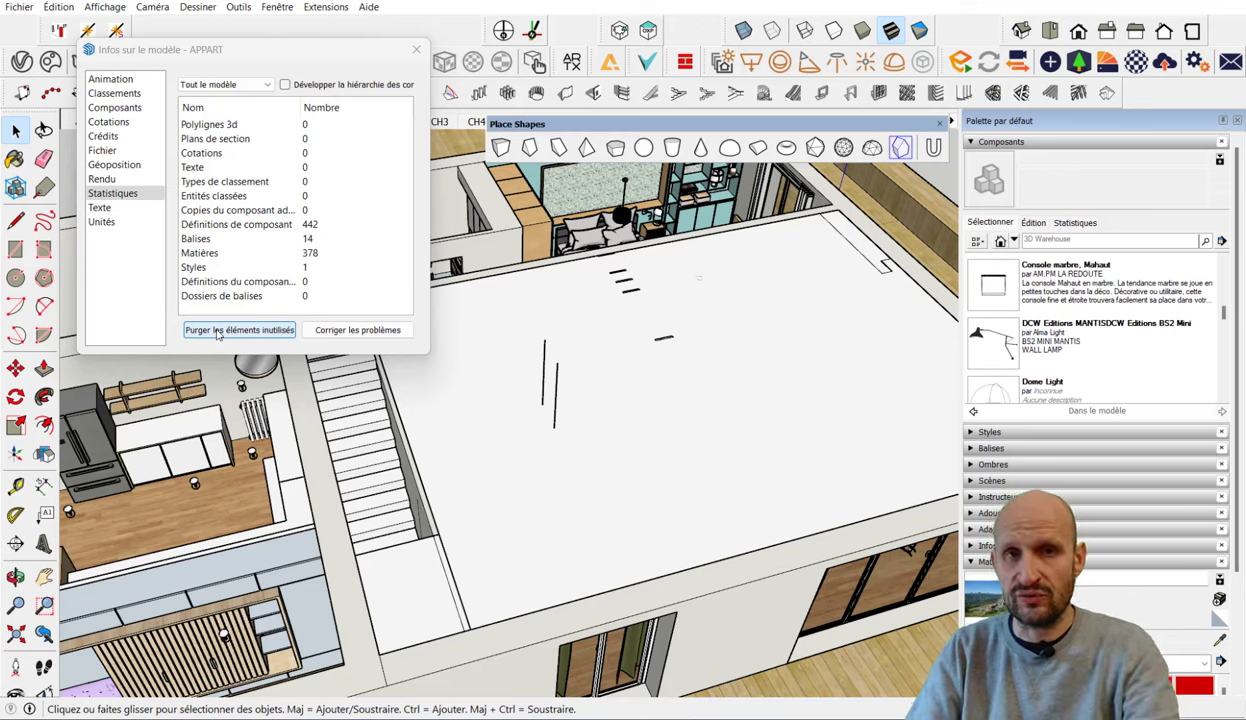
left_click(218, 334)
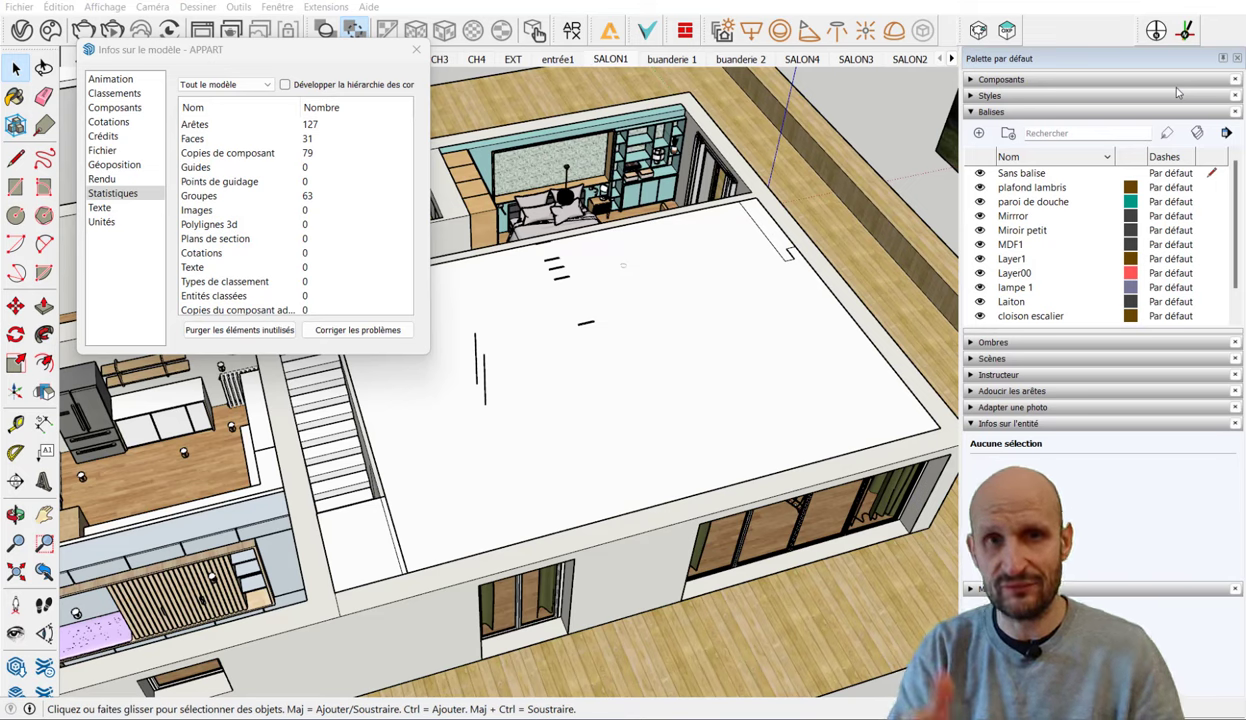
Step: Save the model as a copy named APPART 2.skp
left_click(30, 8)
left_click(55, 92)
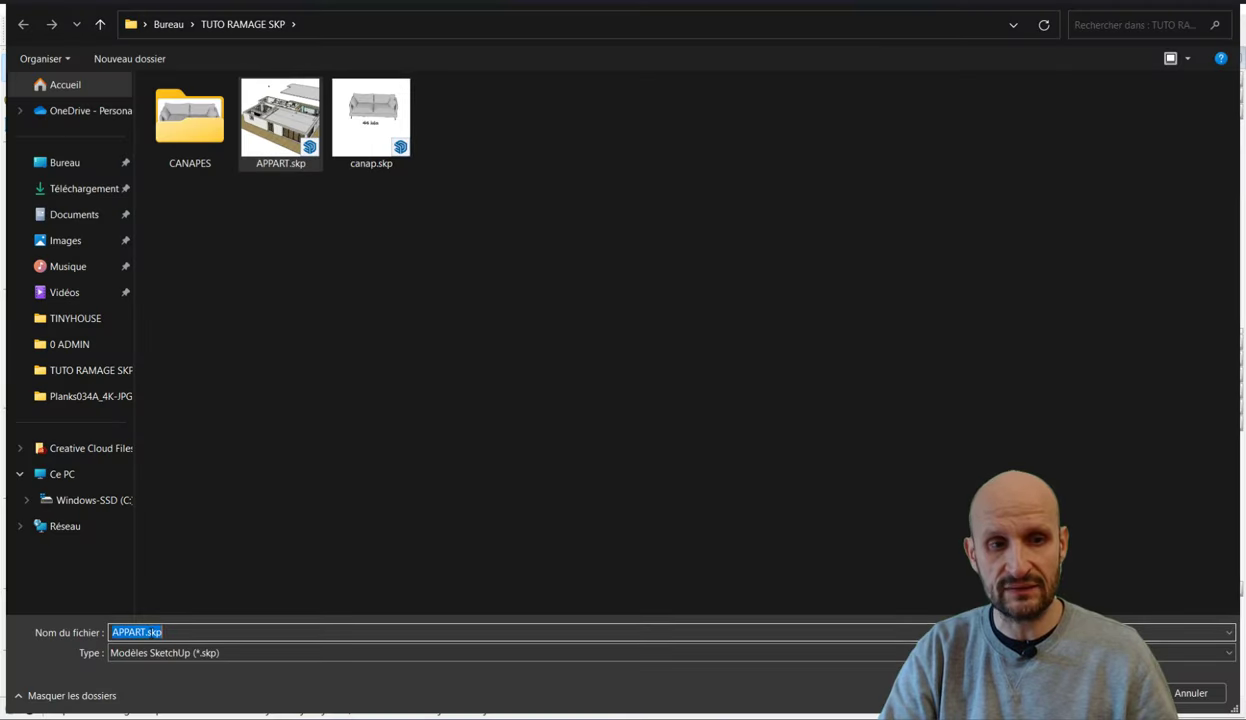
left_click(147, 632)
type("2")
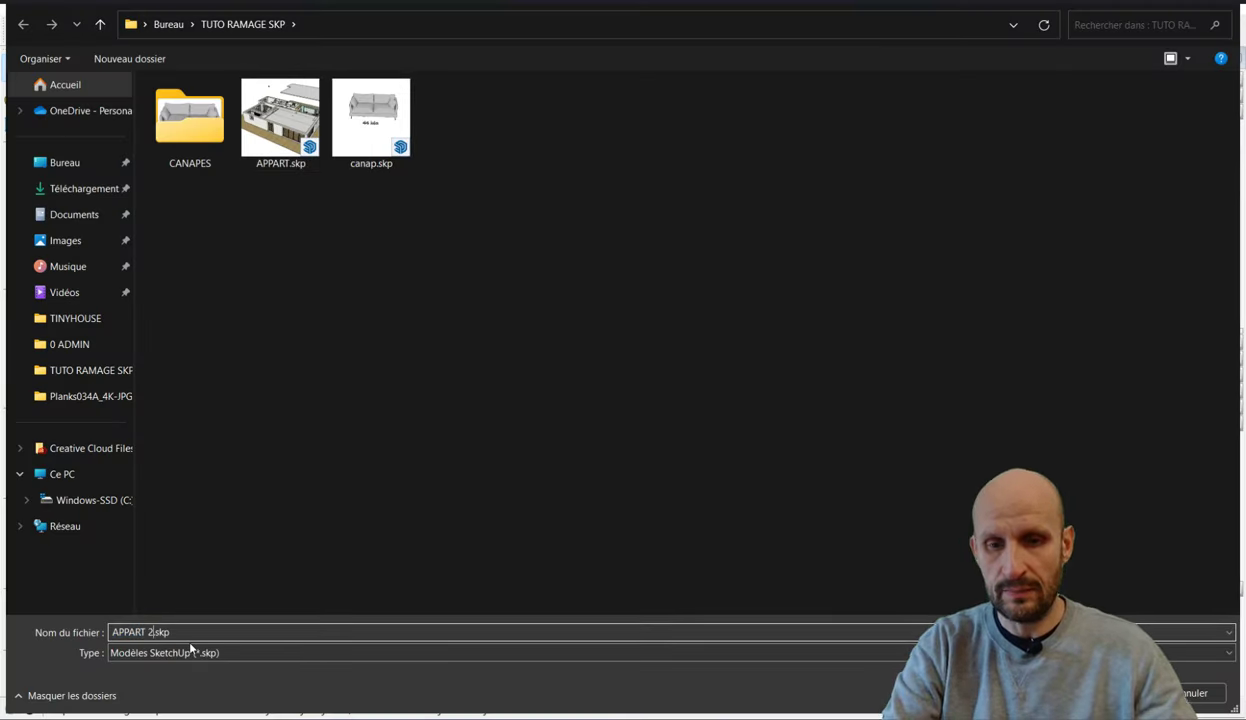
key("Return")
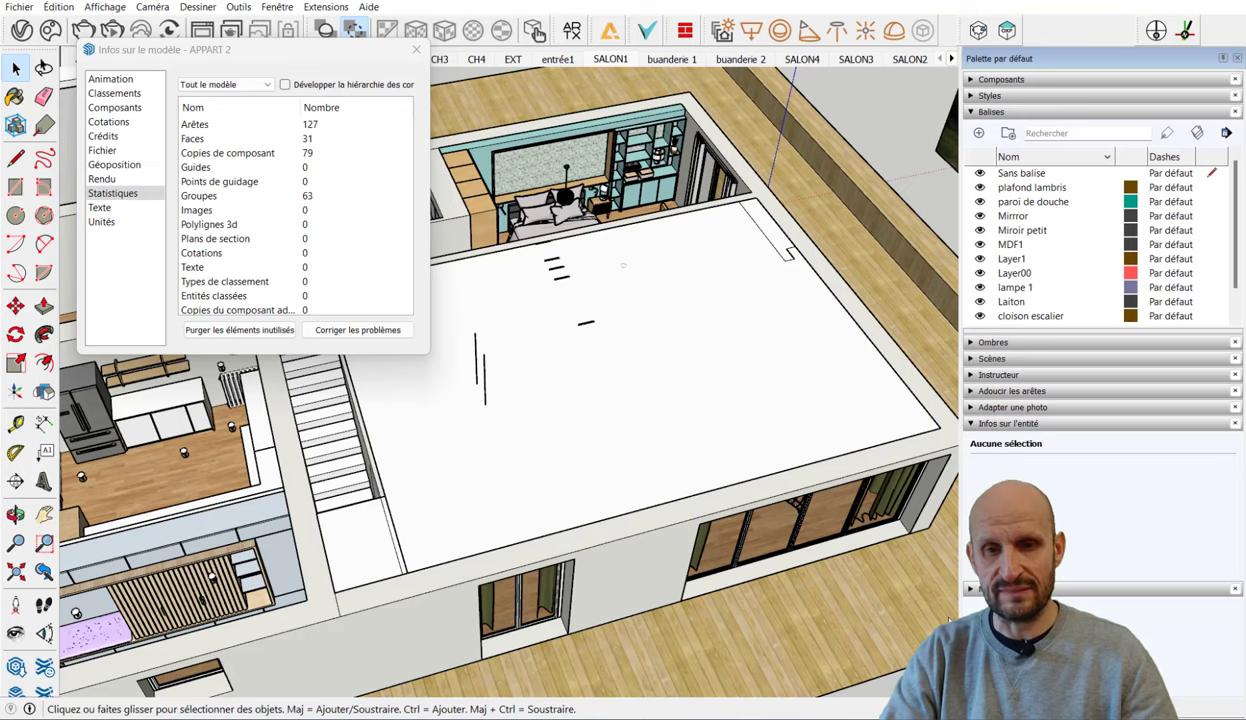
left_click(20, 7)
Step: Start a new empty model and orbit the view
left_click(32, 26)
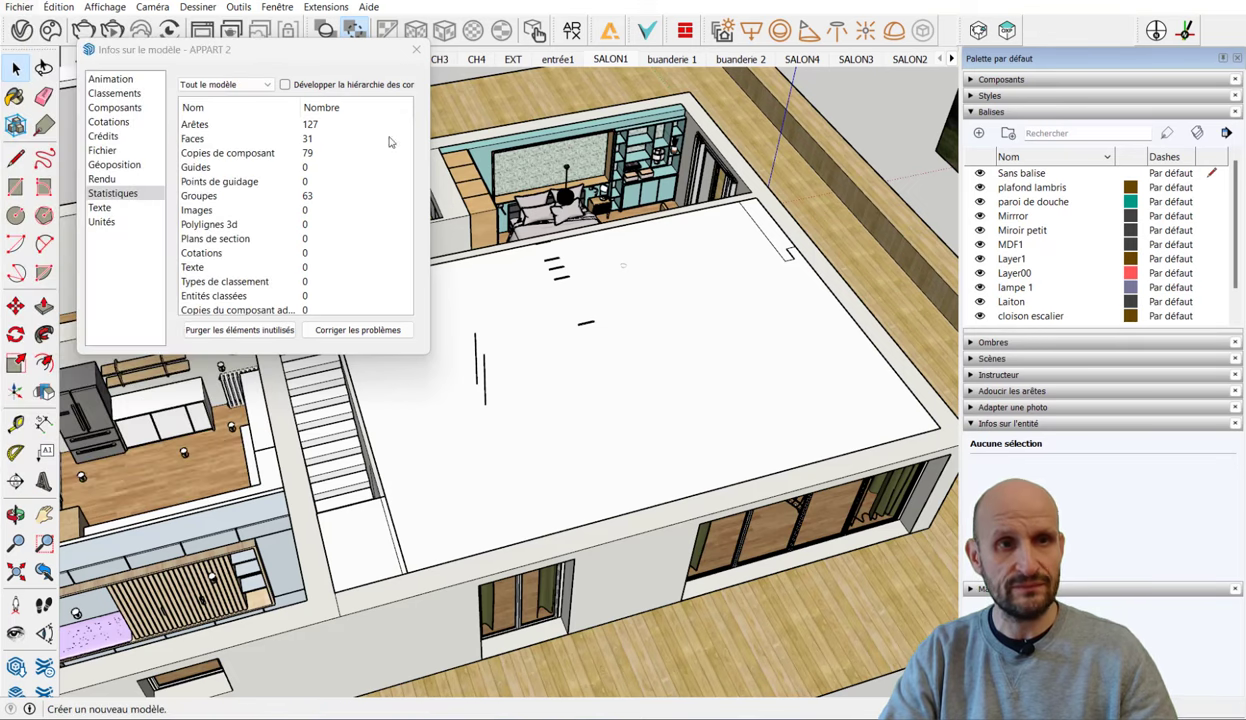
key("space")
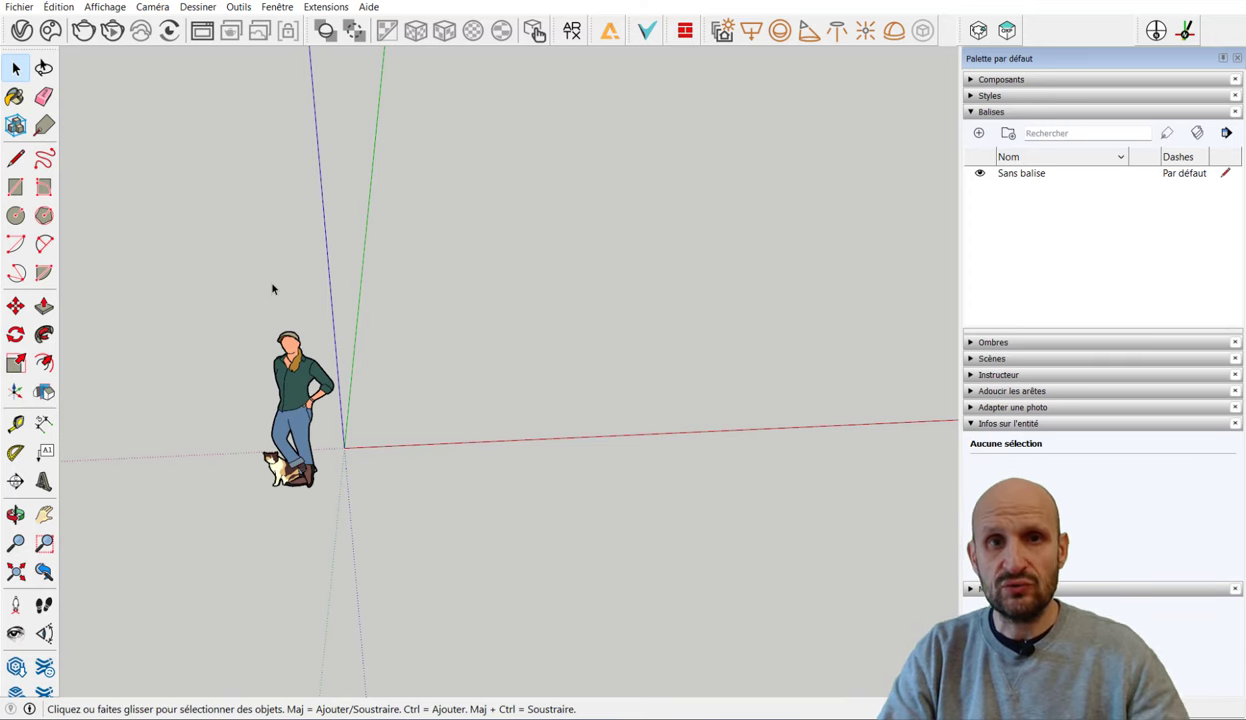
middle_click_drag(448, 280, 319, 339)
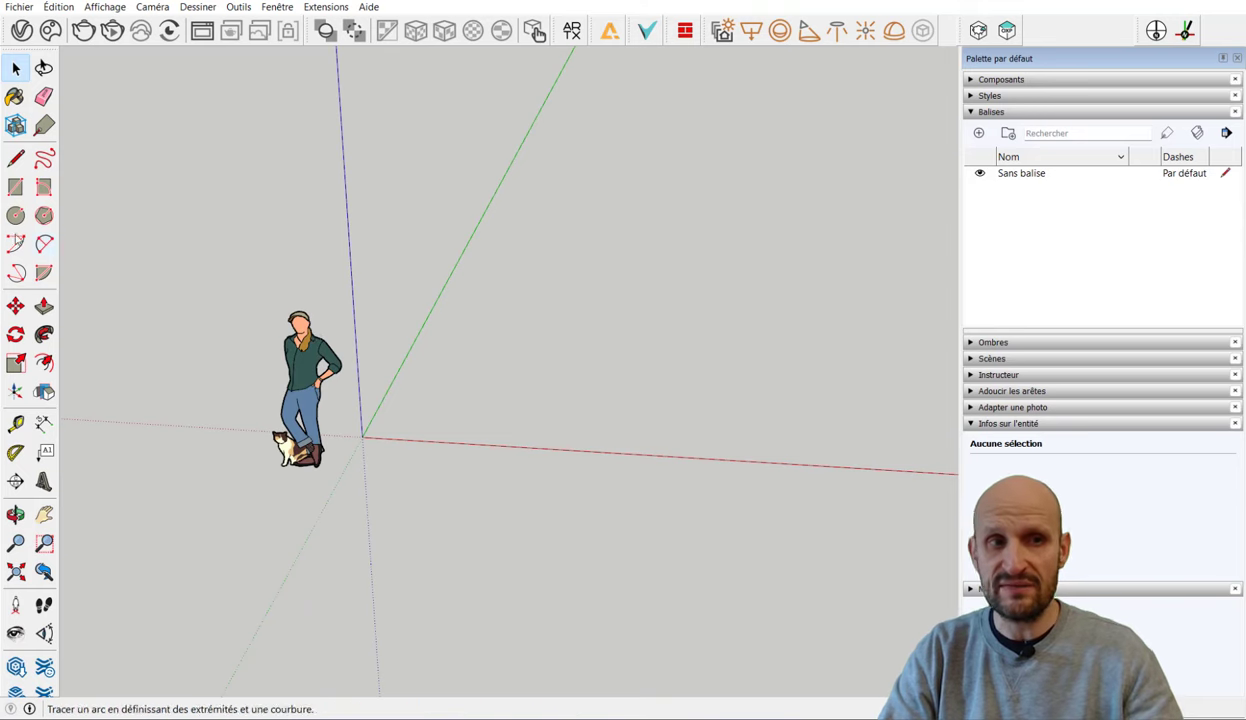
Step: Draw two flat rectangles side by side on the ground next to the scale figure
left_click(15, 187)
left_click(365, 327)
left_click(591, 541)
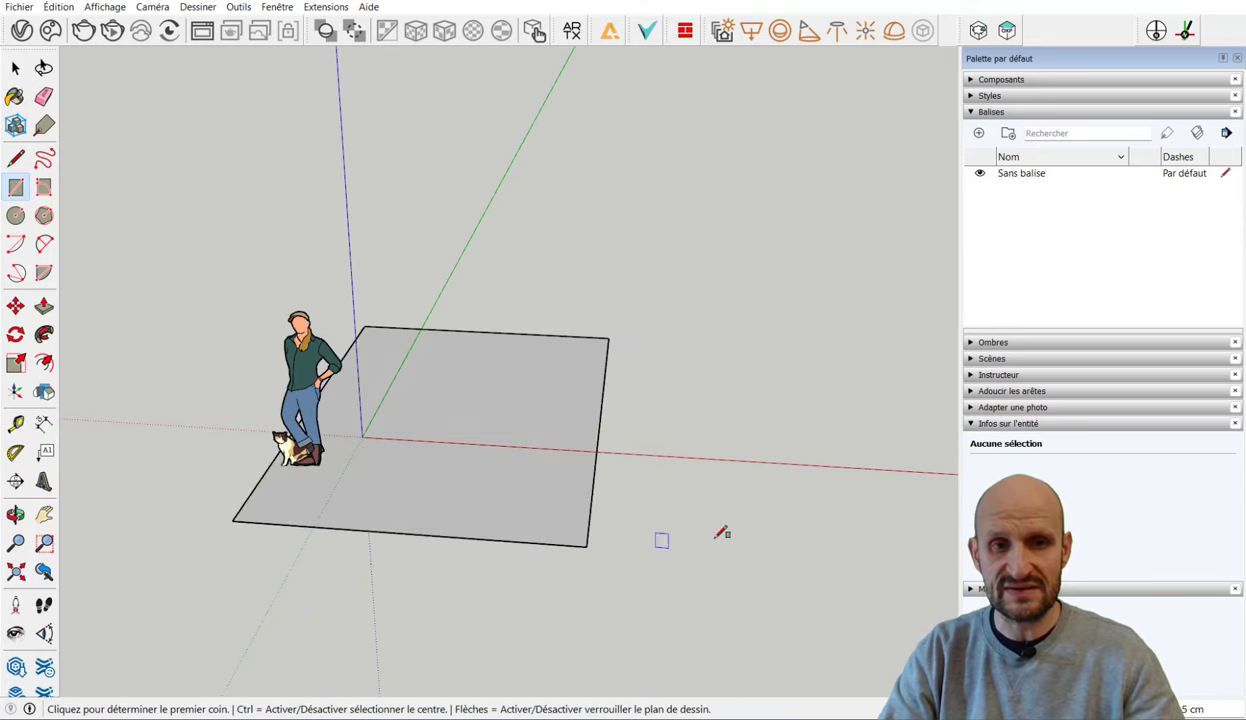
middle_click_drag(662, 540, 437, 353, "shift")
left_click(432, 280)
left_click(628, 467)
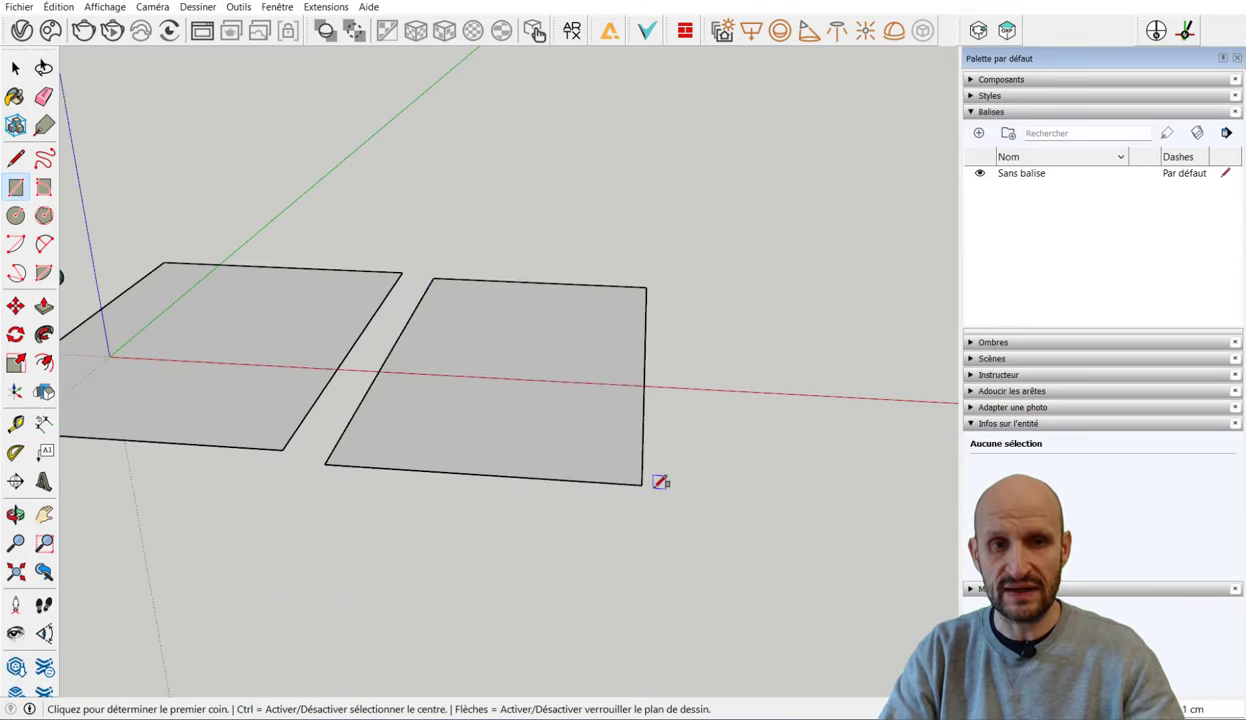
middle_click_drag(659, 481, 914, 487)
key("space")
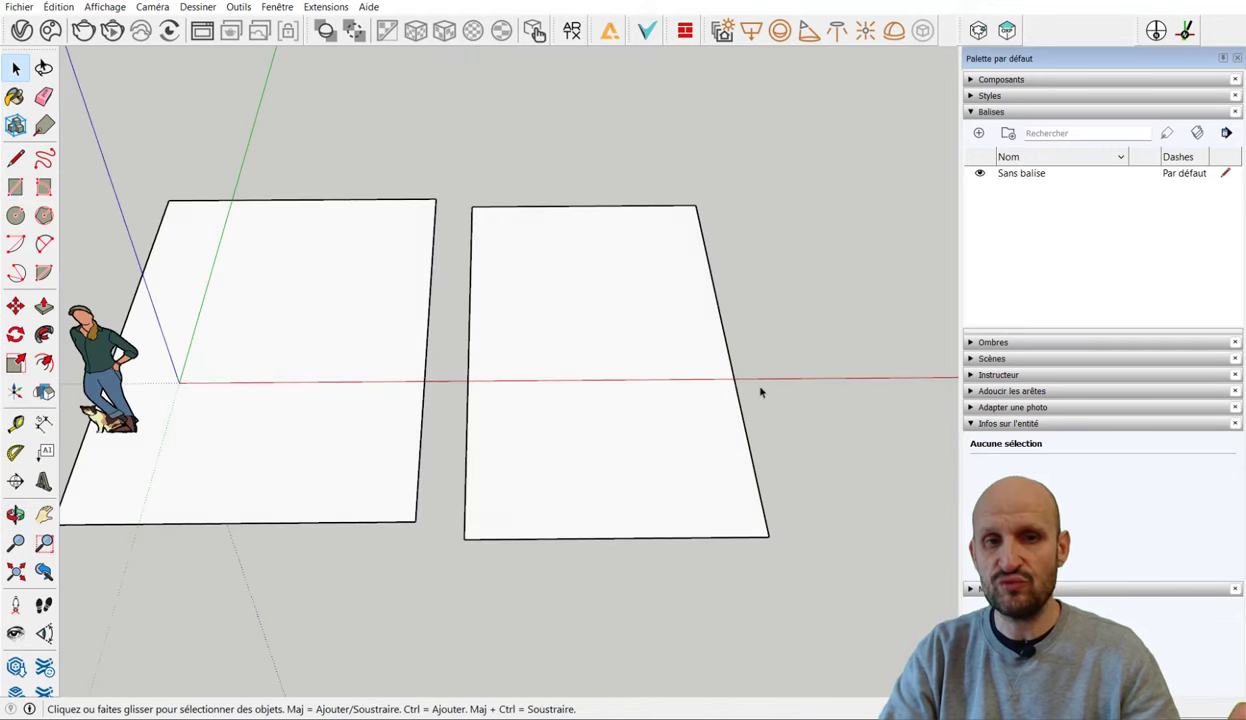
left_click(1021, 112)
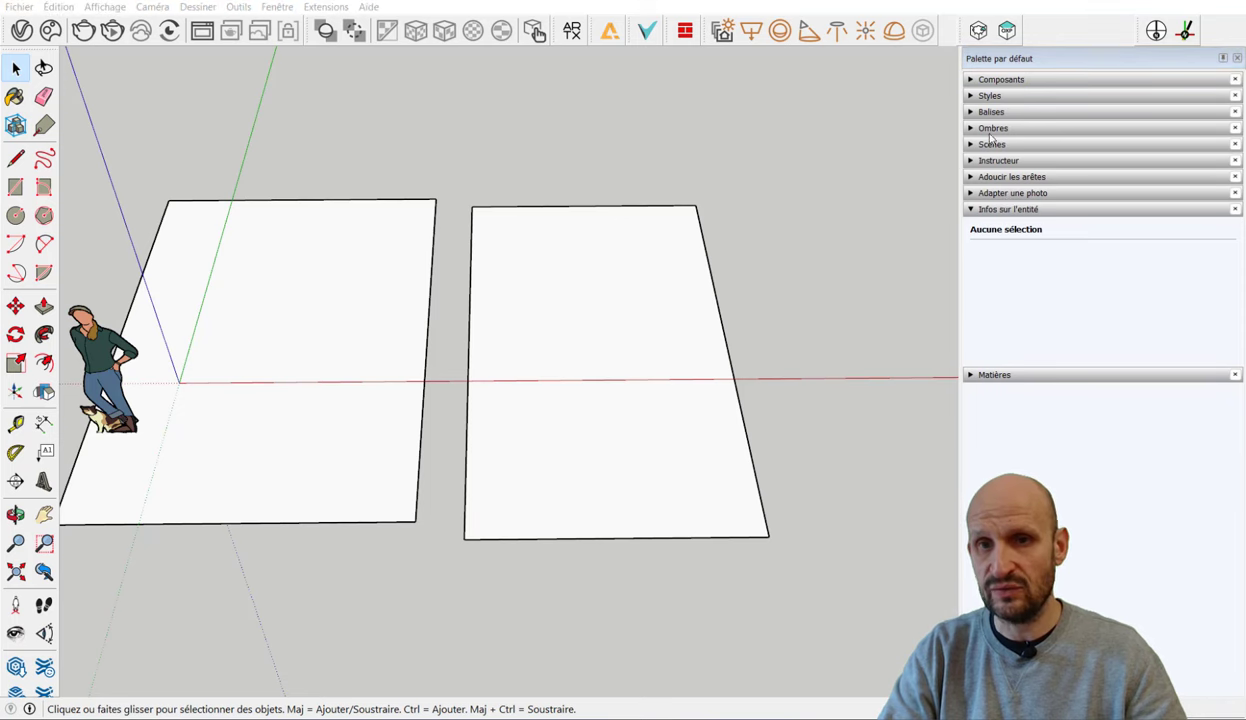
left_click(1011, 376)
left_click(1050, 473)
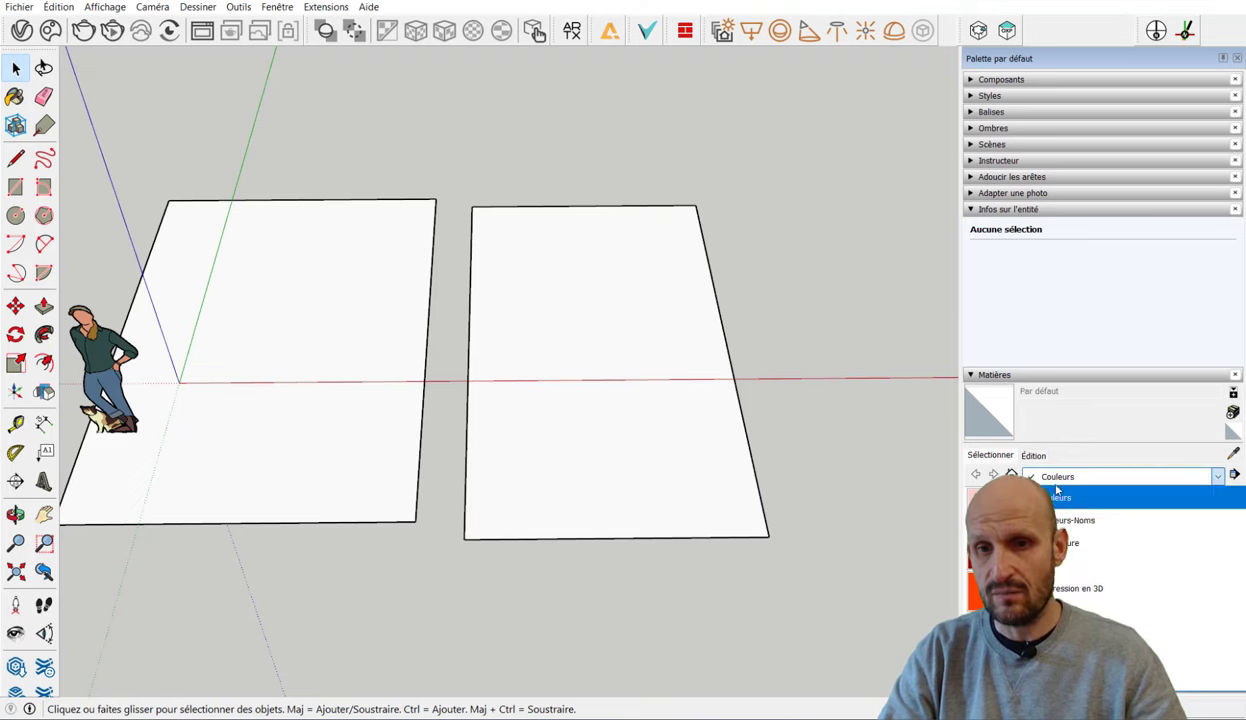
left_click(1060, 547)
left_click(1194, 549)
left_click(400, 360)
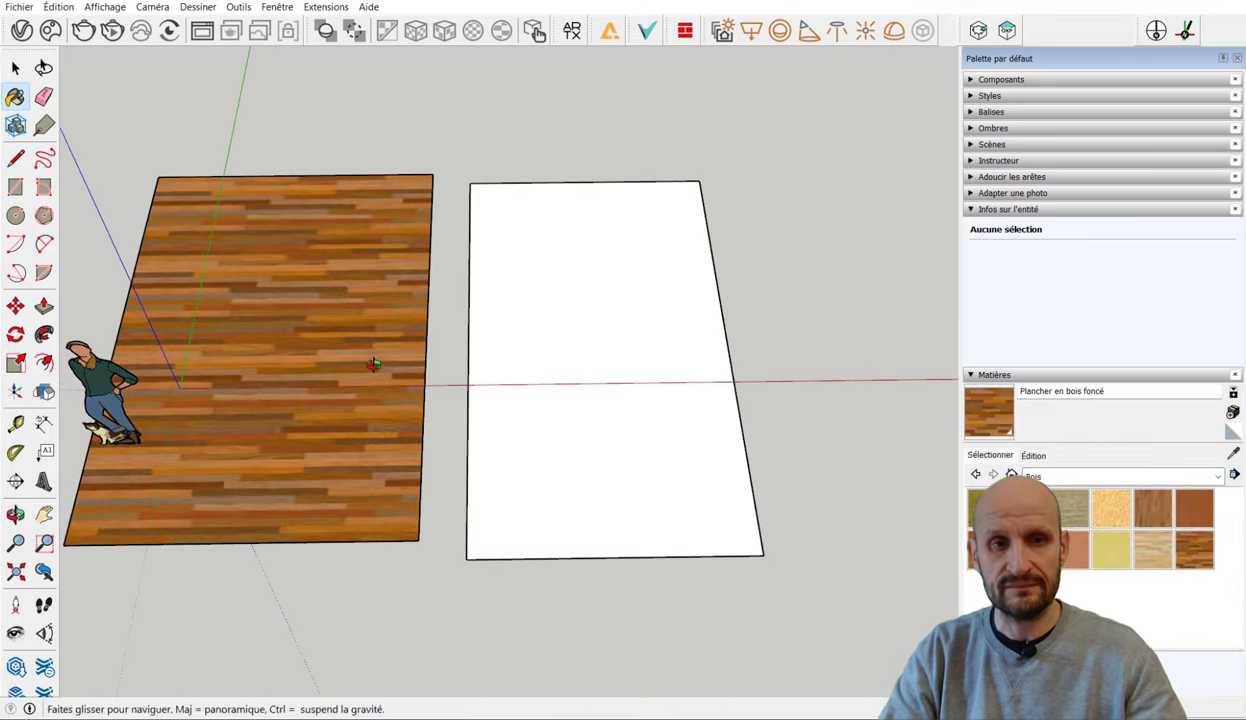
scroll(380, 330, "up", 5)
scroll(659, 364, "down", 5)
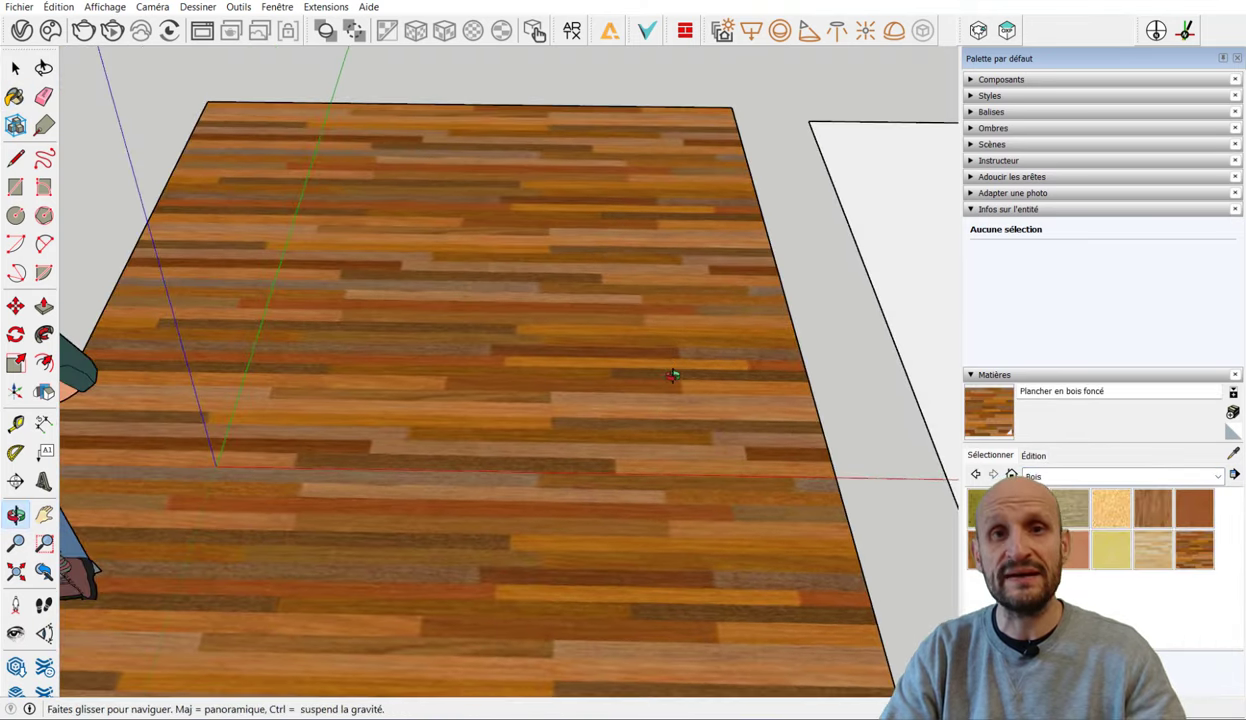
scroll(600, 355, "up", 2)
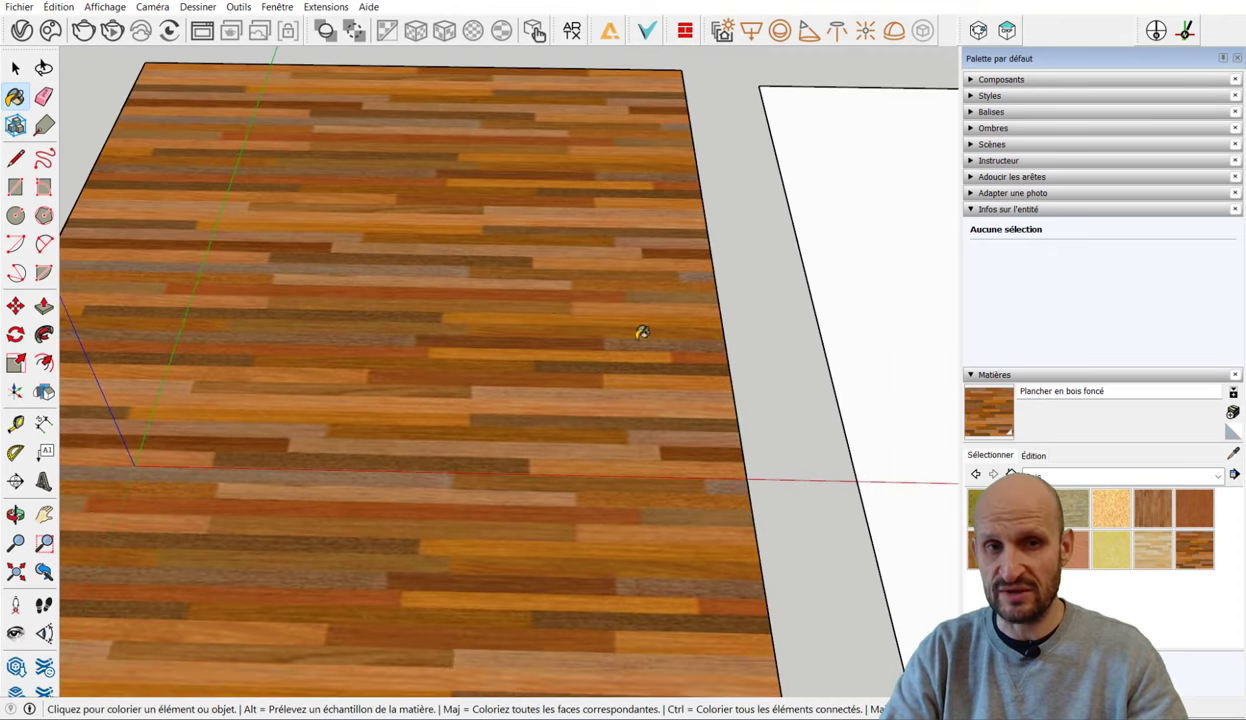
scroll(515, 358, "up", 2)
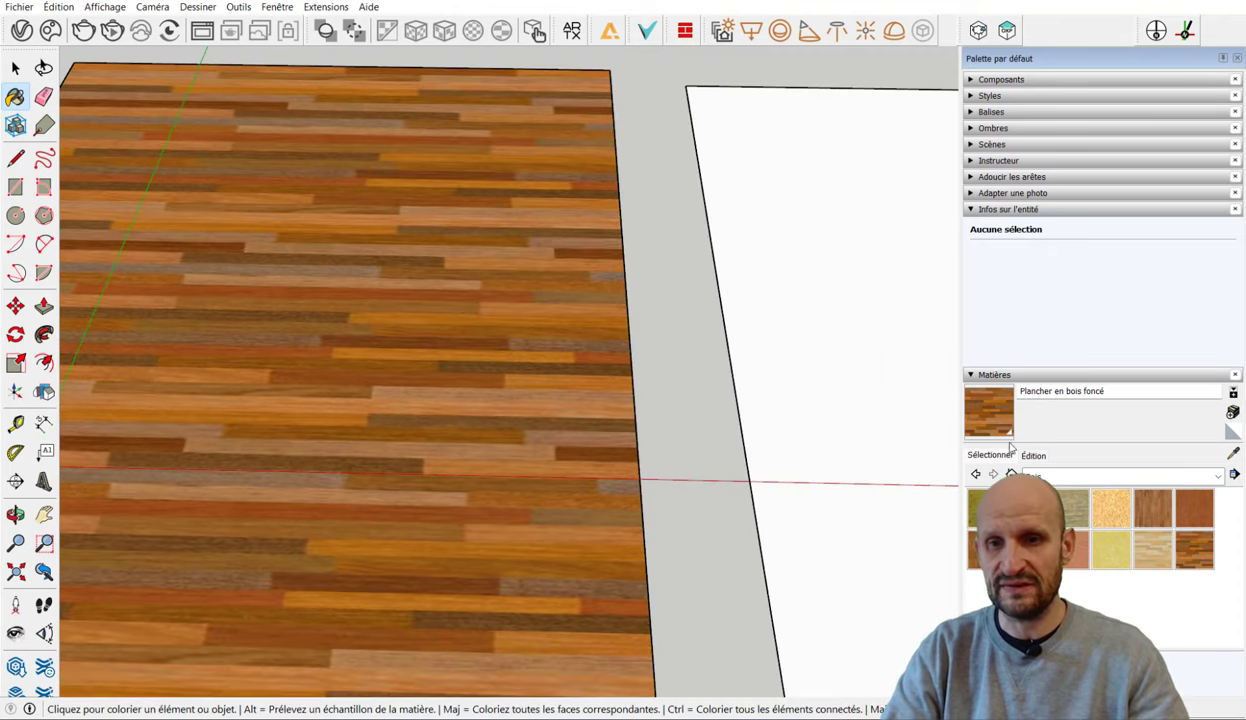
mouse_move(478, 345)
middle_mouse_down()
mouse_move(523, 365)
mouse_move(623, 367)
mouse_move(553, 342)
mouse_move(556, 281)
middle_mouse_up()
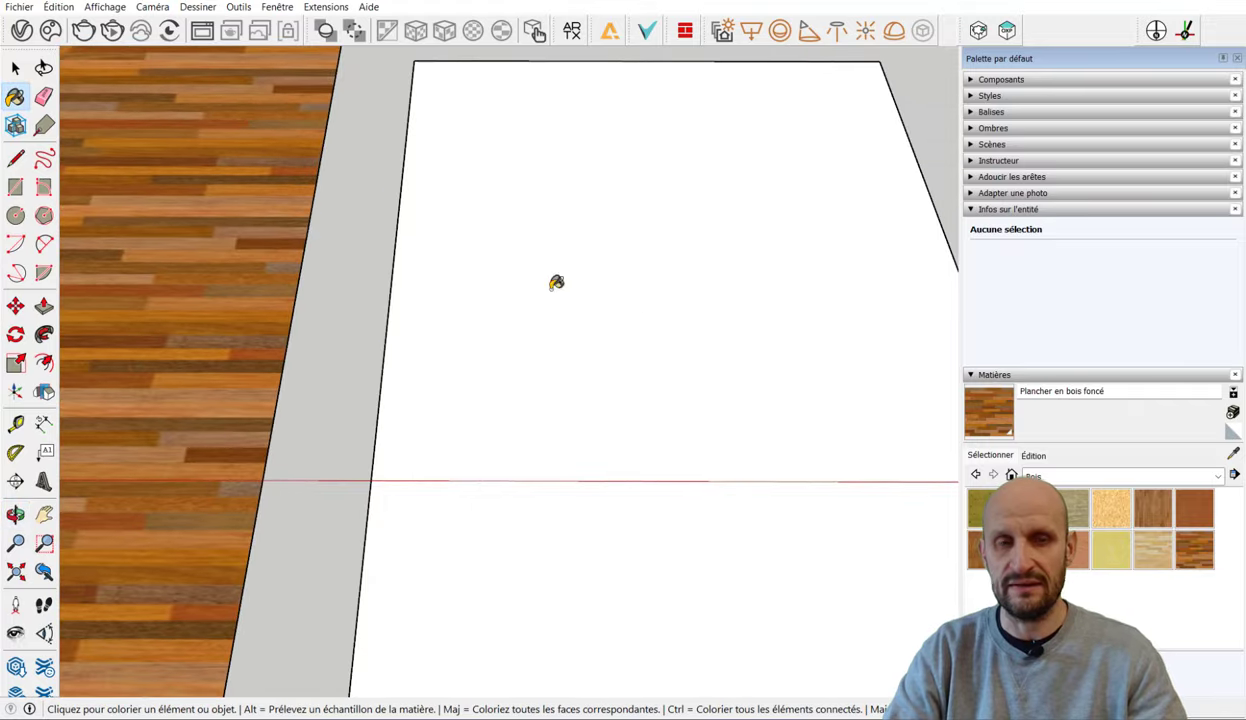
Step: Create a new material using the Planks034A_4K-JPG_Color.jpg texture image
left_click(1233, 412)
left_click(880, 434)
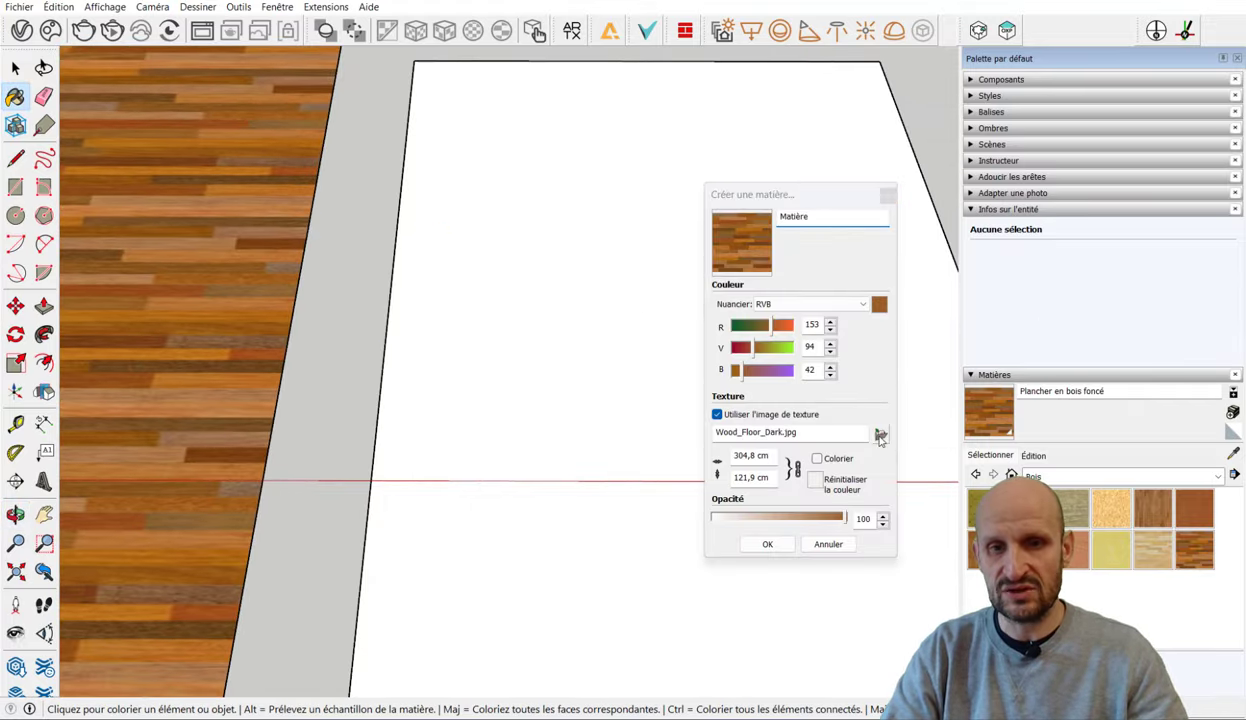
left_click(95, 398)
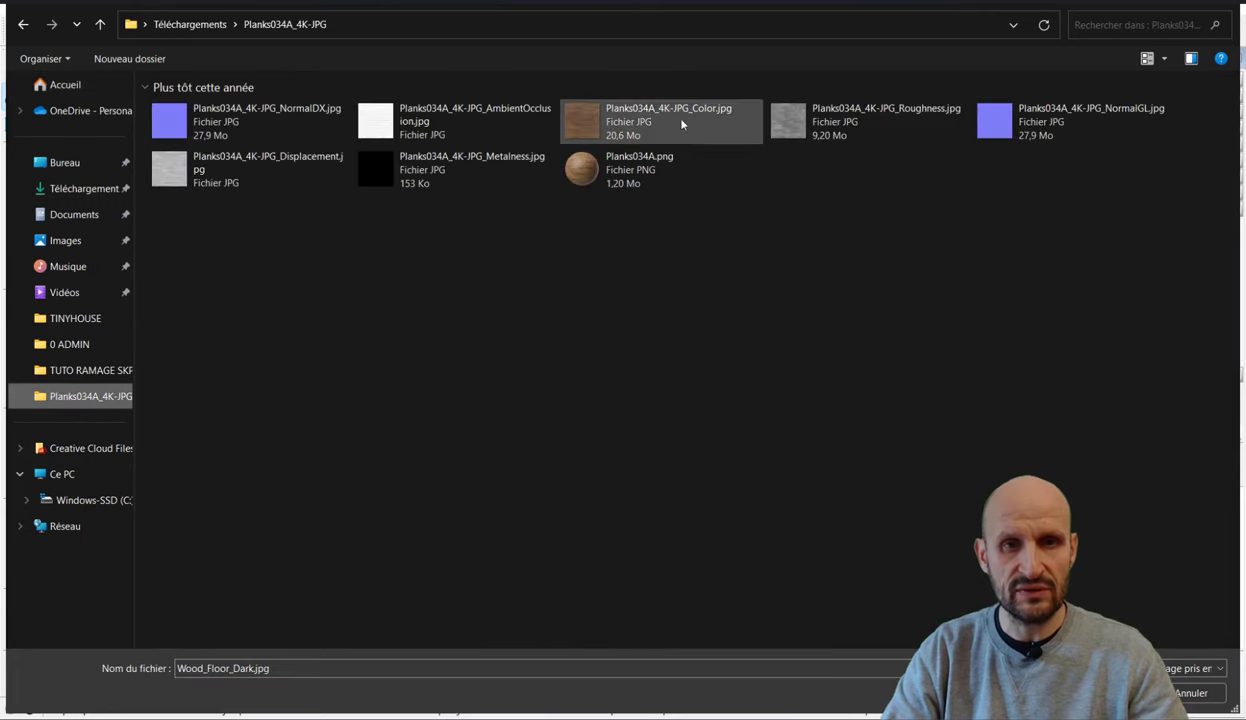
left_click(635, 122)
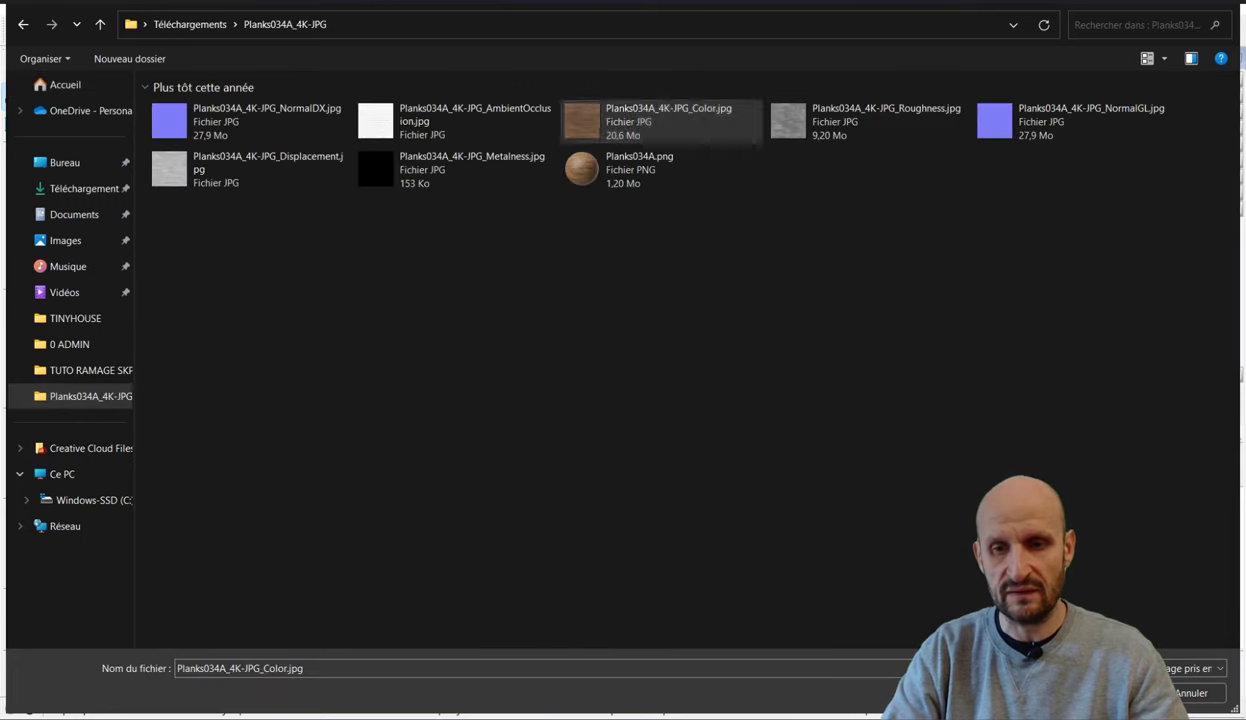
double_click(640, 122)
left_click(768, 542)
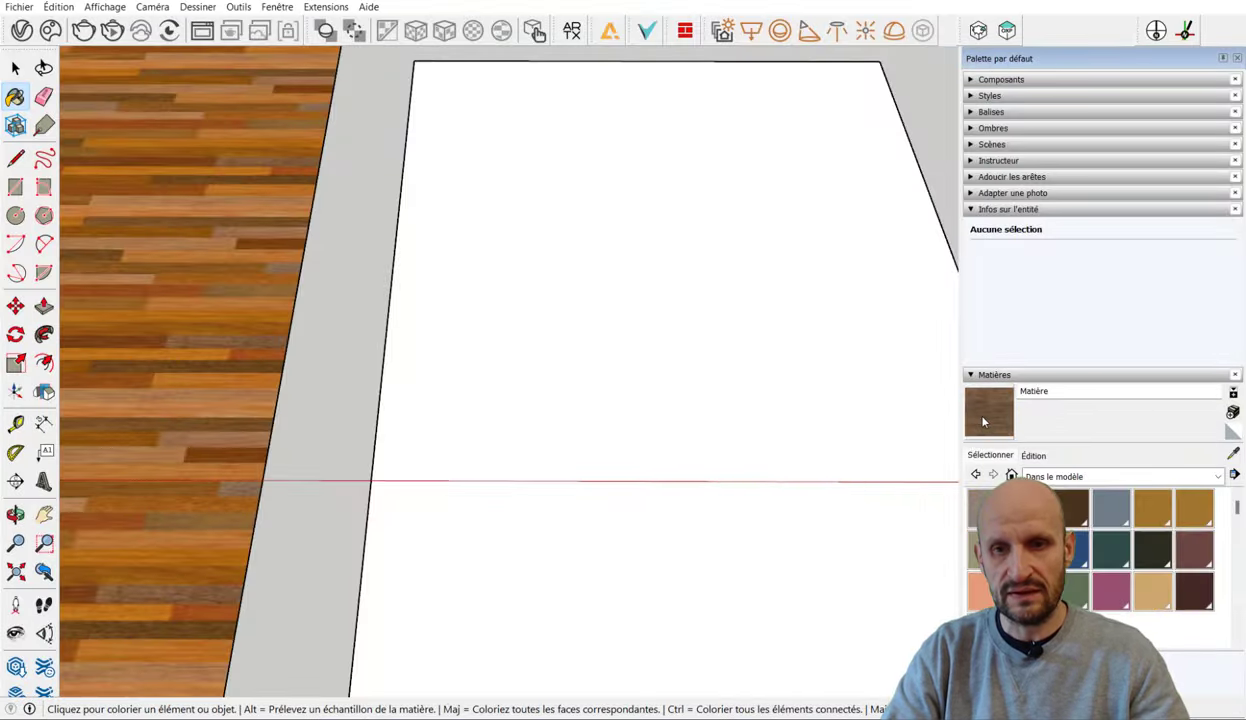
Step: Paint the white face with the new plank material and orbit to inspect it
left_click(570, 302)
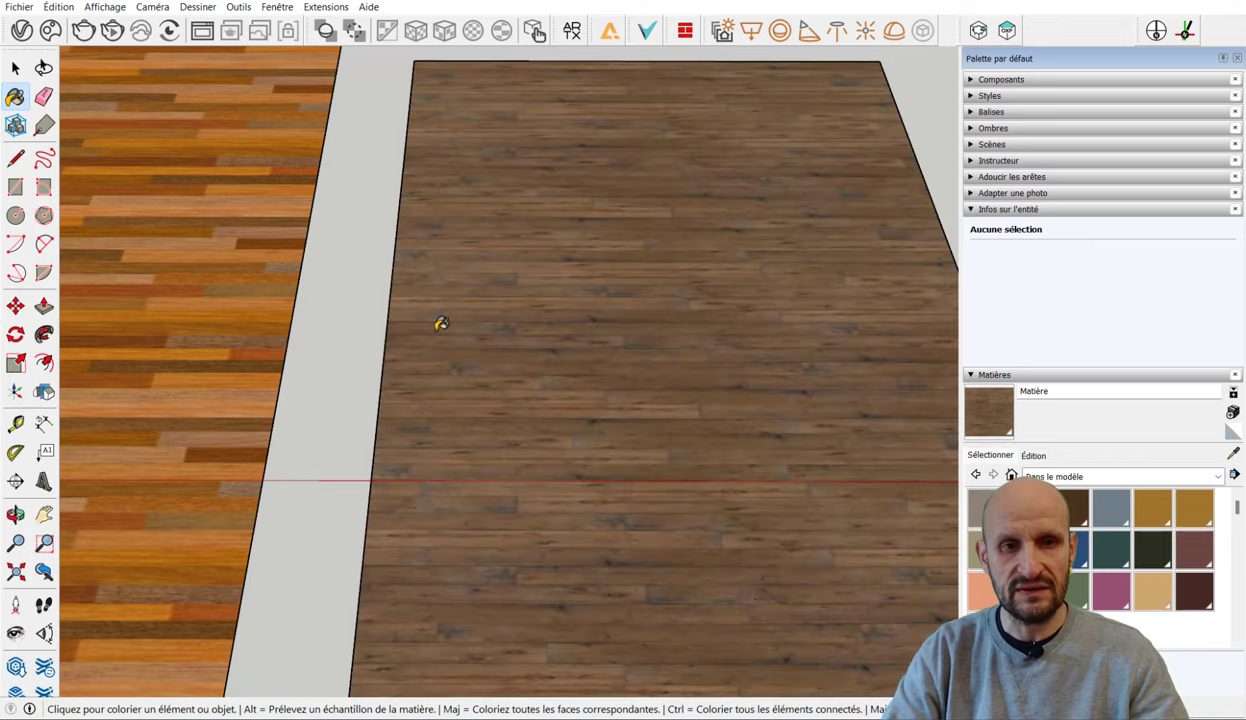
scroll(441, 323, "up", 3)
scroll(656, 445, "up", 3)
middle_click_drag(656, 445, 446, 474)
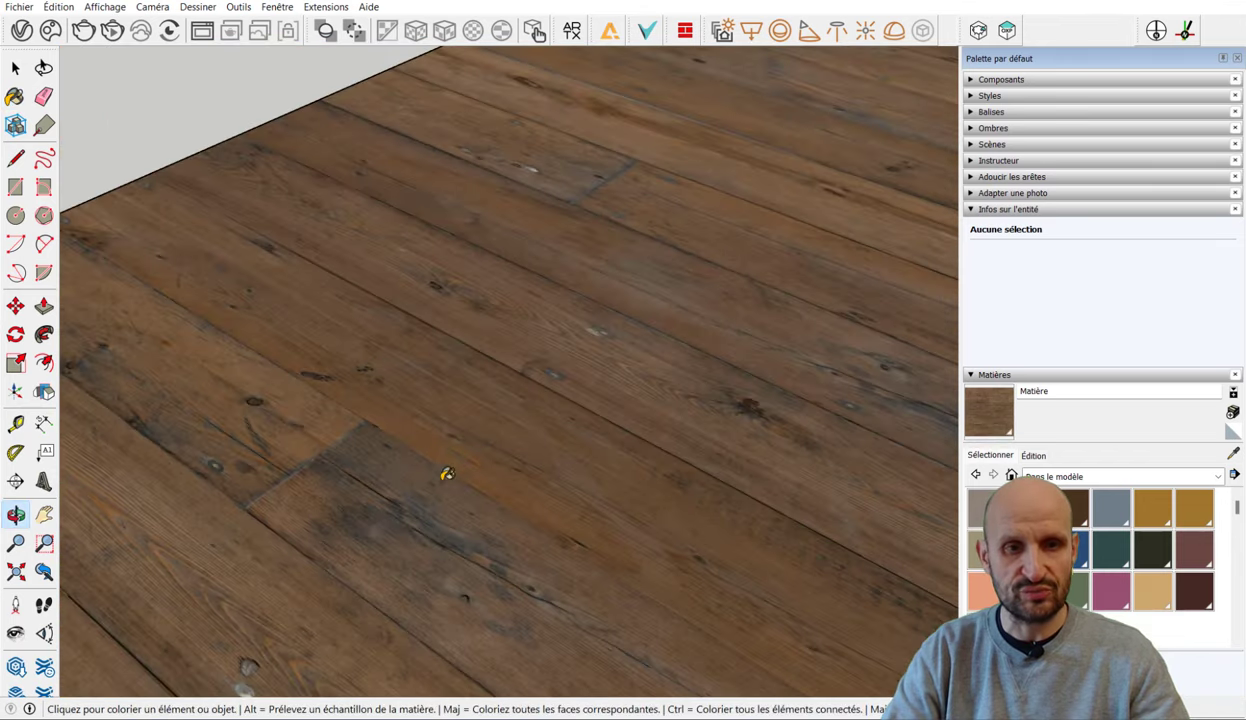
scroll(440, 395, "up", 3)
mouse_move(440, 395)
middle_mouse_down()
mouse_move(478, 361)
mouse_move(312, 445)
mouse_move(634, 250)
mouse_move(762, 314)
mouse_move(528, 385)
middle_mouse_up()
scroll(484, 350, "up", 2)
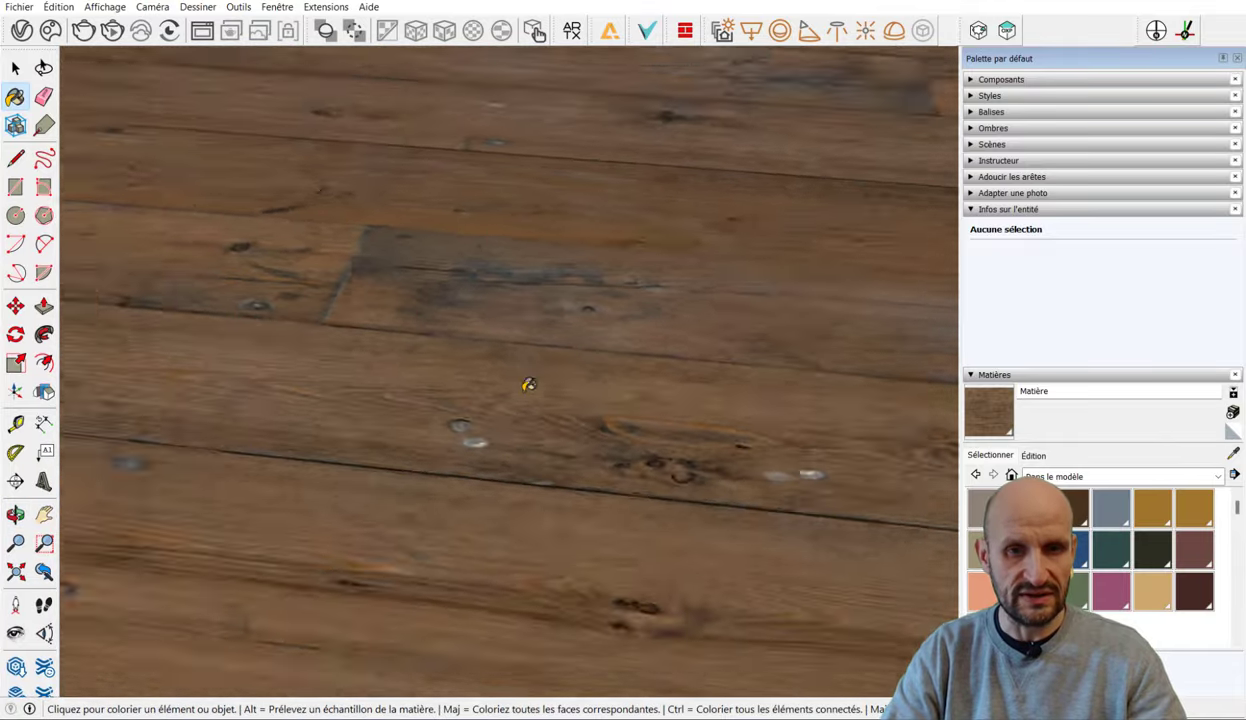
scroll(528, 385, "down", 3)
scroll(478, 420, "down", 3)
scroll(567, 464, "down", 3)
mouse_move(520, 459)
middle_mouse_down()
mouse_move(708, 453)
mouse_move(389, 431)
mouse_move(492, 462)
mouse_move(300, 359)
mouse_move(120, 139)
middle_mouse_up()
scroll(342, 459, "up", 3)
scroll(348, 464, "up", 2)
scroll(347, 464, "down", 3)
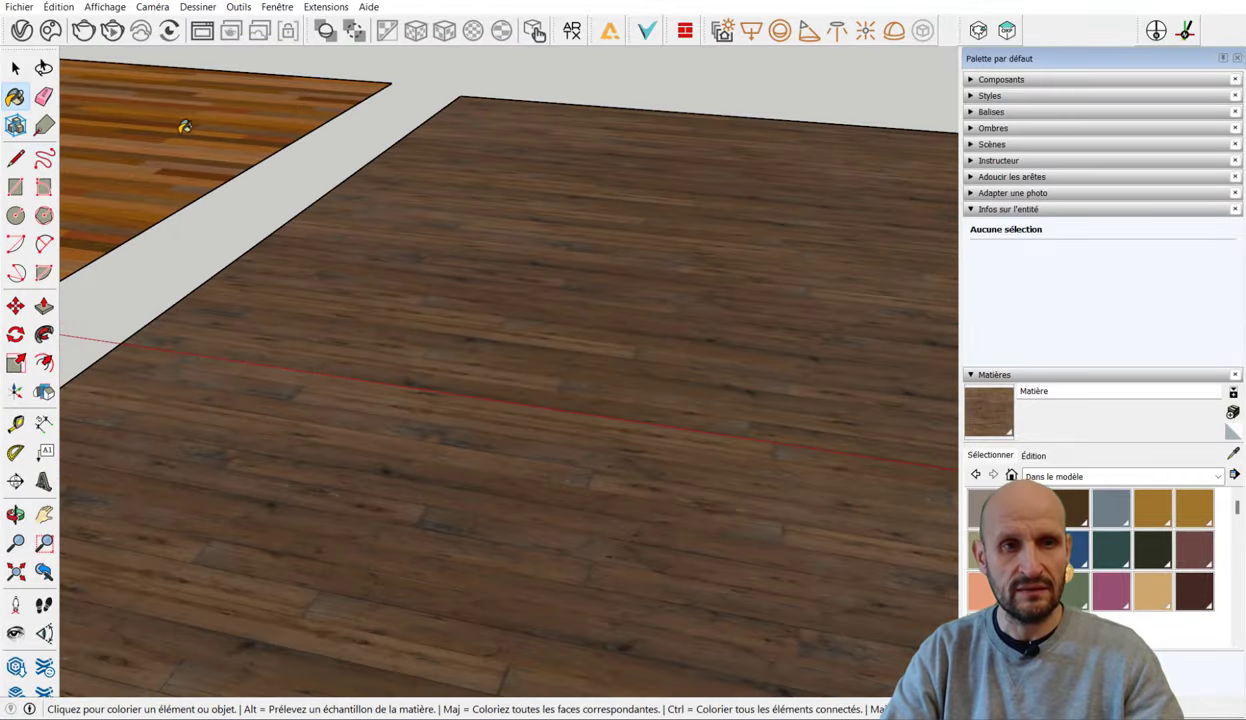
mouse_move(239, 111)
middle_mouse_down()
mouse_move(462, 364)
mouse_move(581, 408)
mouse_move(628, 520)
mouse_move(659, 364)
middle_mouse_up()
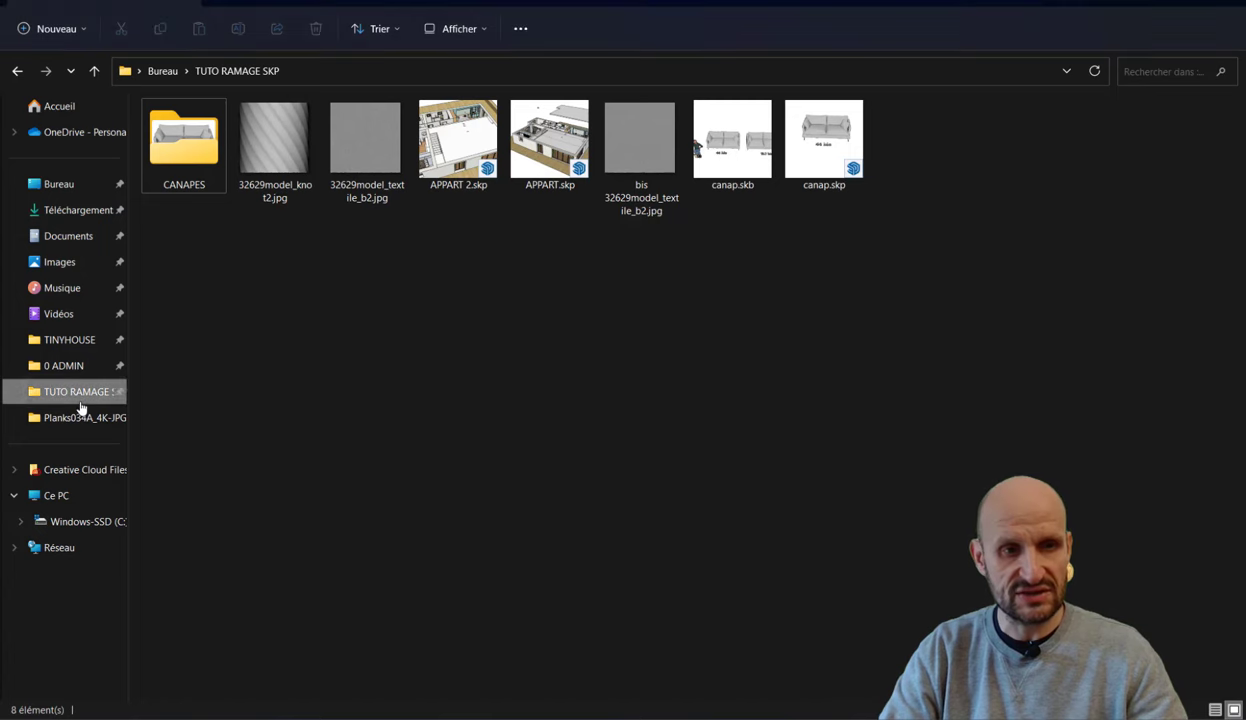
Step: Browse the Planks034A_4K-JPG texture files, preview Planks034A.png, then return to the sofa results
left_click(80, 417)
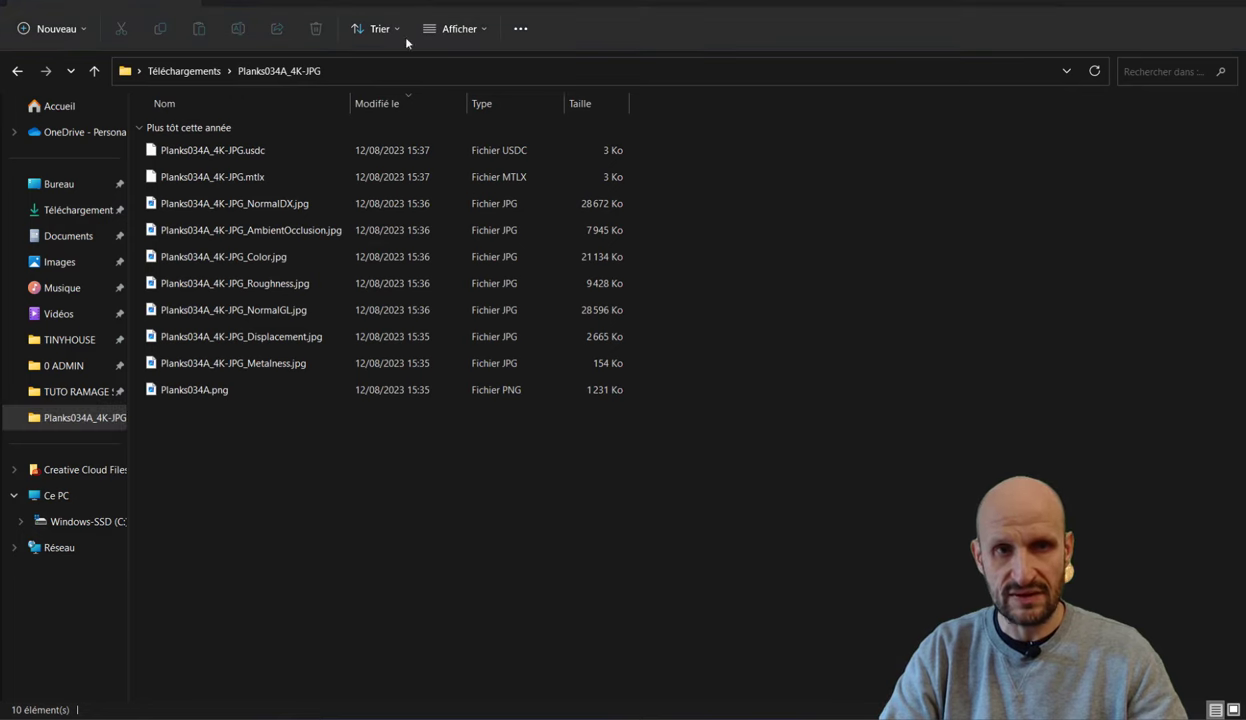
scroll(650, 130, "up", 5, "ctrl")
double_click(771, 372)
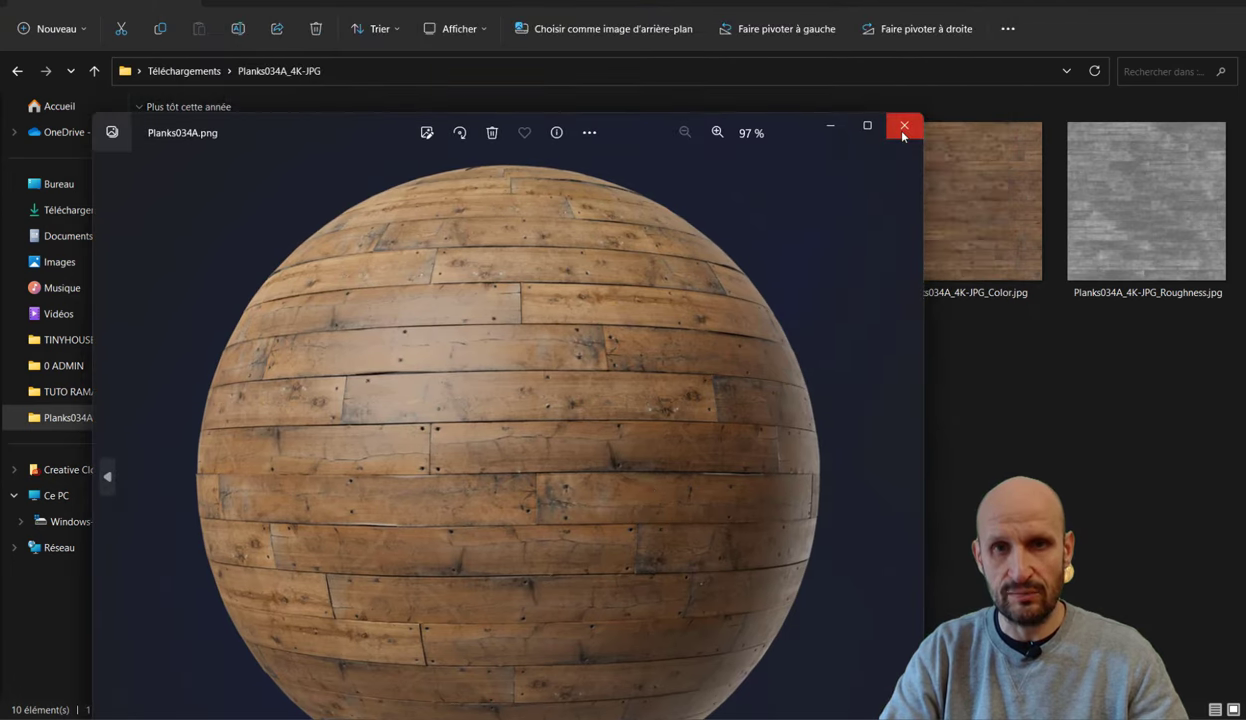
left_click(898, 128)
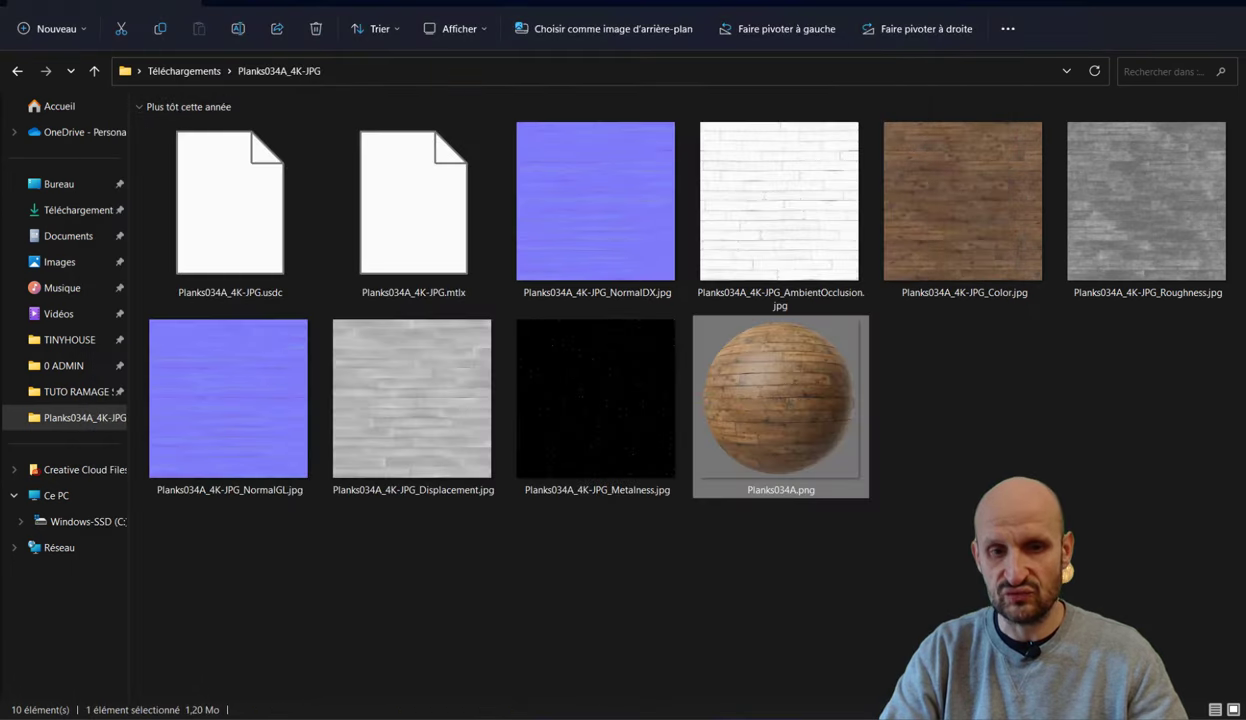
left_click(510, 630)
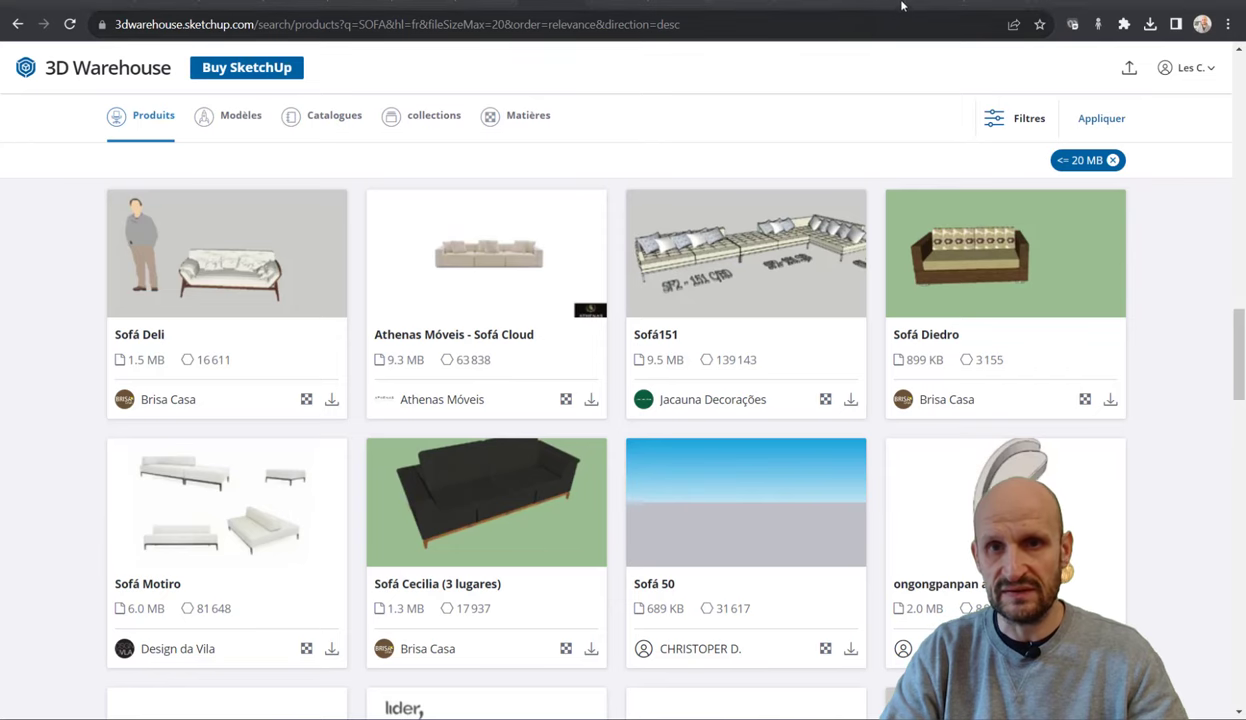
Step: Bring up the ambientCG Planks 034 B material page in Chrome
left_click(440, 4)
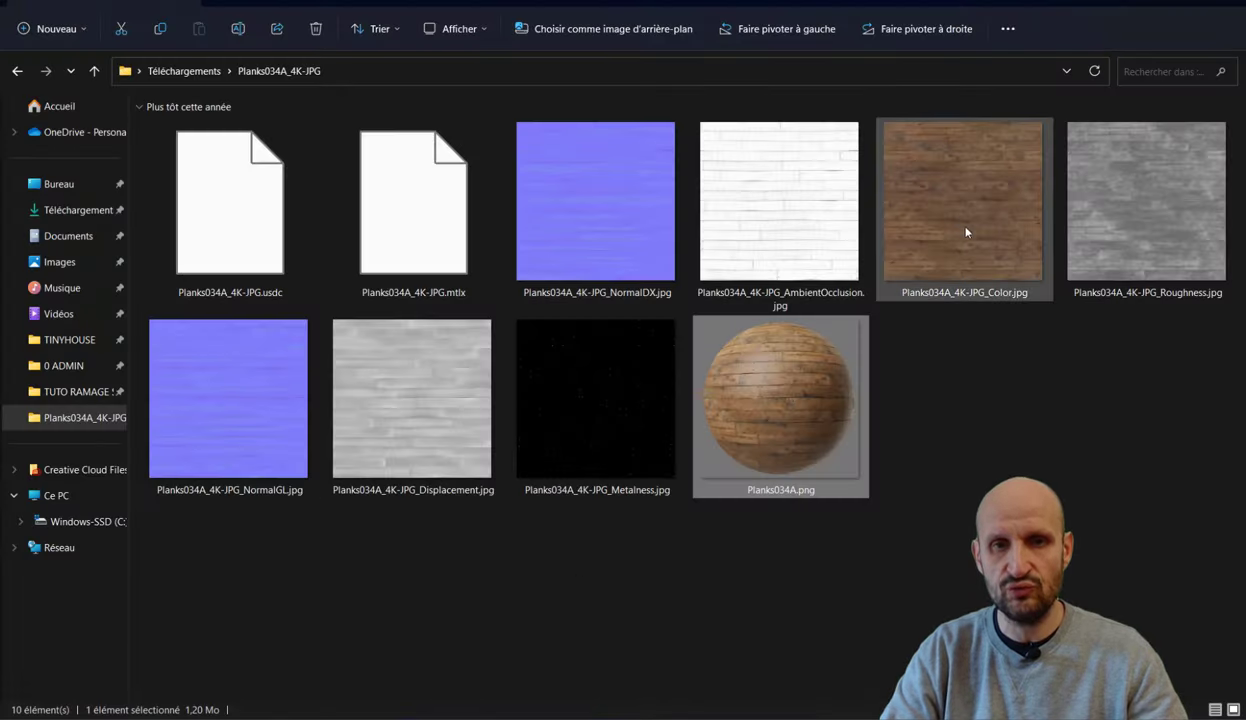
Step: Check the 20,6 Mo size of Planks034A_4K-JPG_Color.jpg, then zoom out on the SketchUp floors
left_click(952, 188)
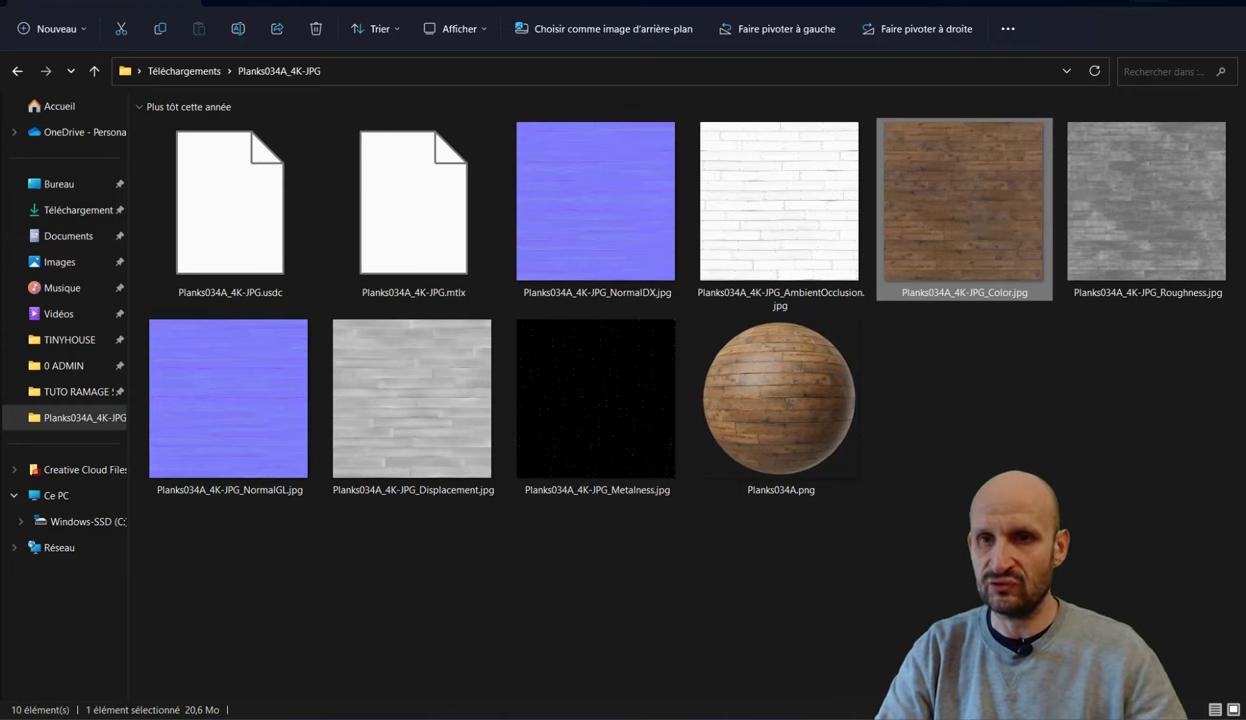
scroll(604, 243, "down", 5)
Step: View both wood floor slabs from above, then save the model under the name PARQUETS
scroll(573, 306, "down", 5)
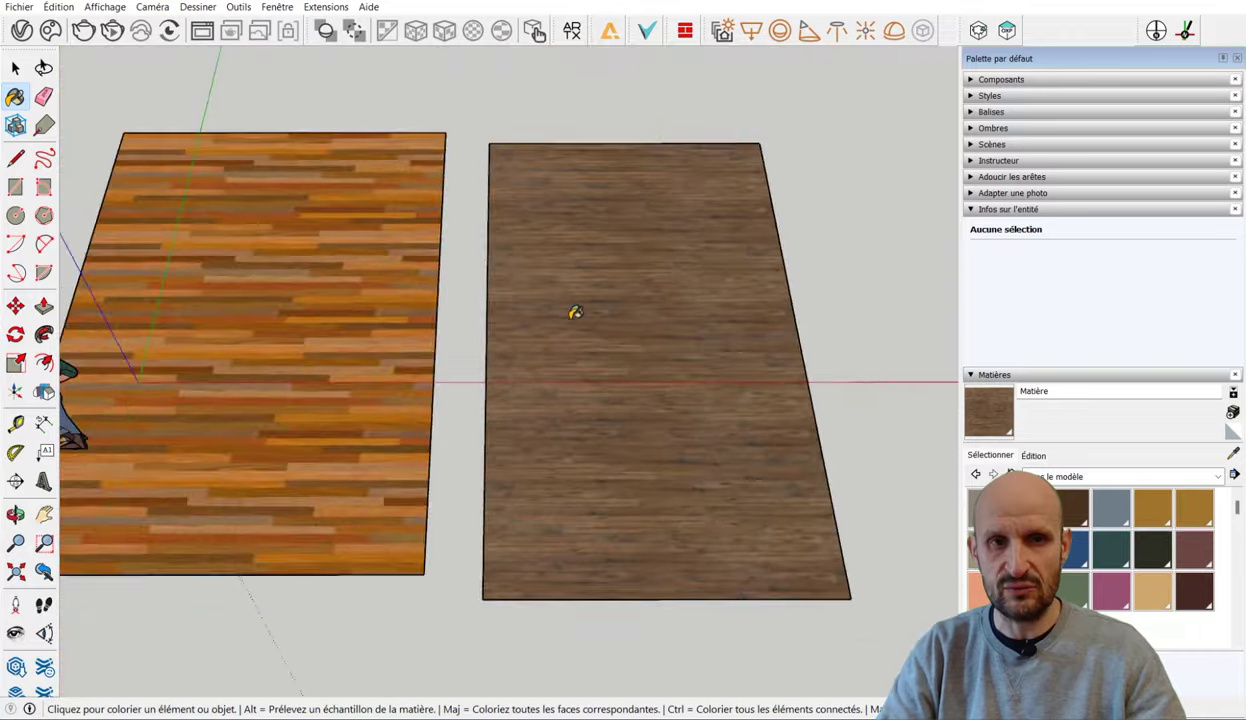
mouse_move(573, 306)
middle_mouse_down()
mouse_move(680, 187)
mouse_move(604, 253)
middle_mouse_up()
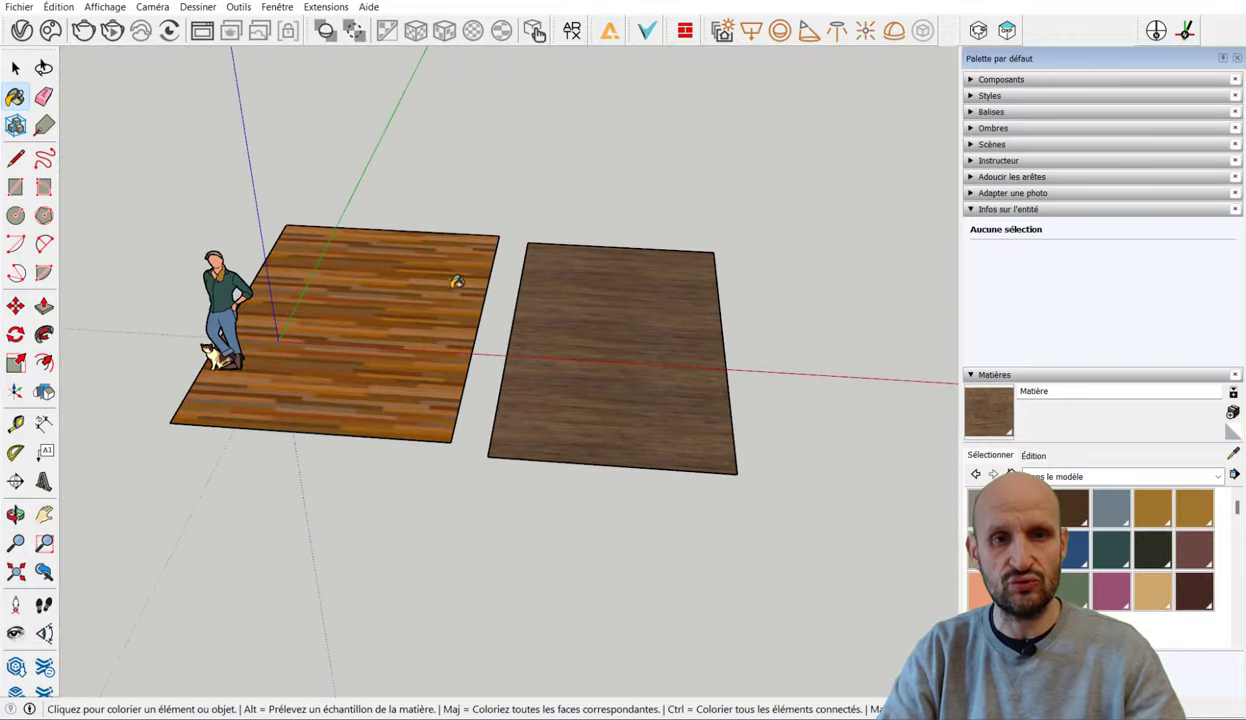
mouse_move(453, 278)
middle_mouse_down()
mouse_move(578, 356)
mouse_move(656, 384)
middle_mouse_up()
scroll(588, 368, "up", 3)
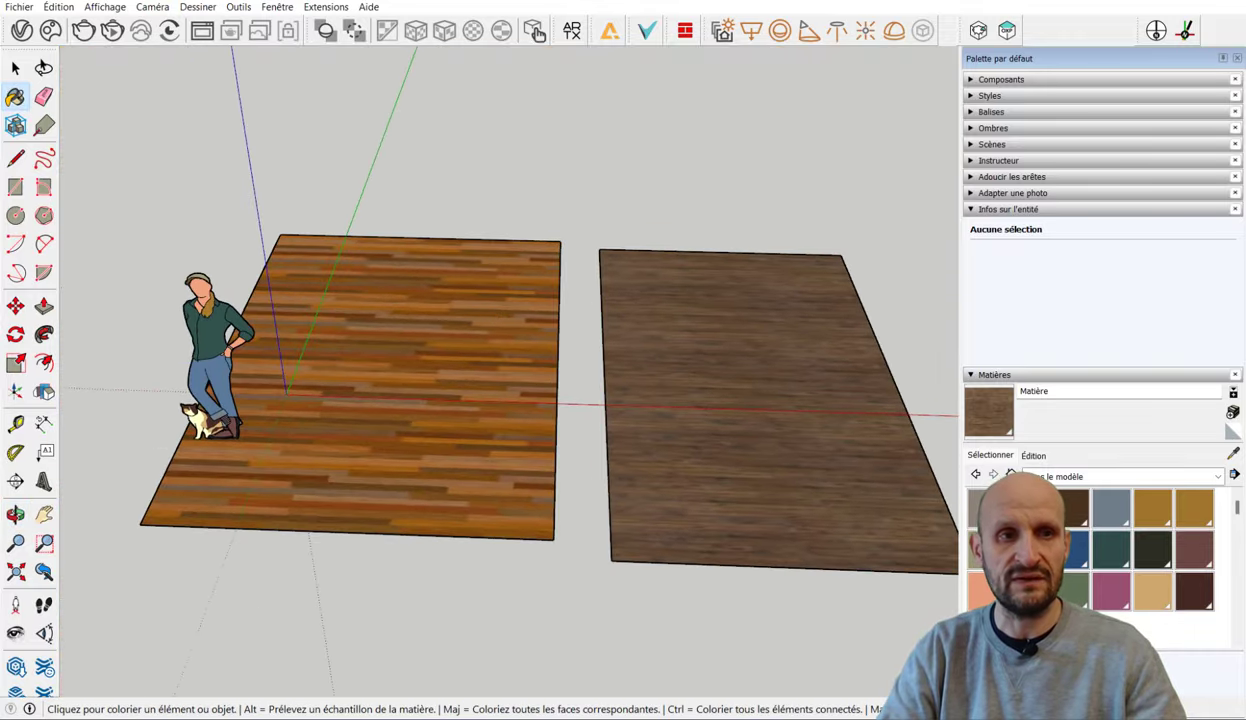
left_click(18, 8)
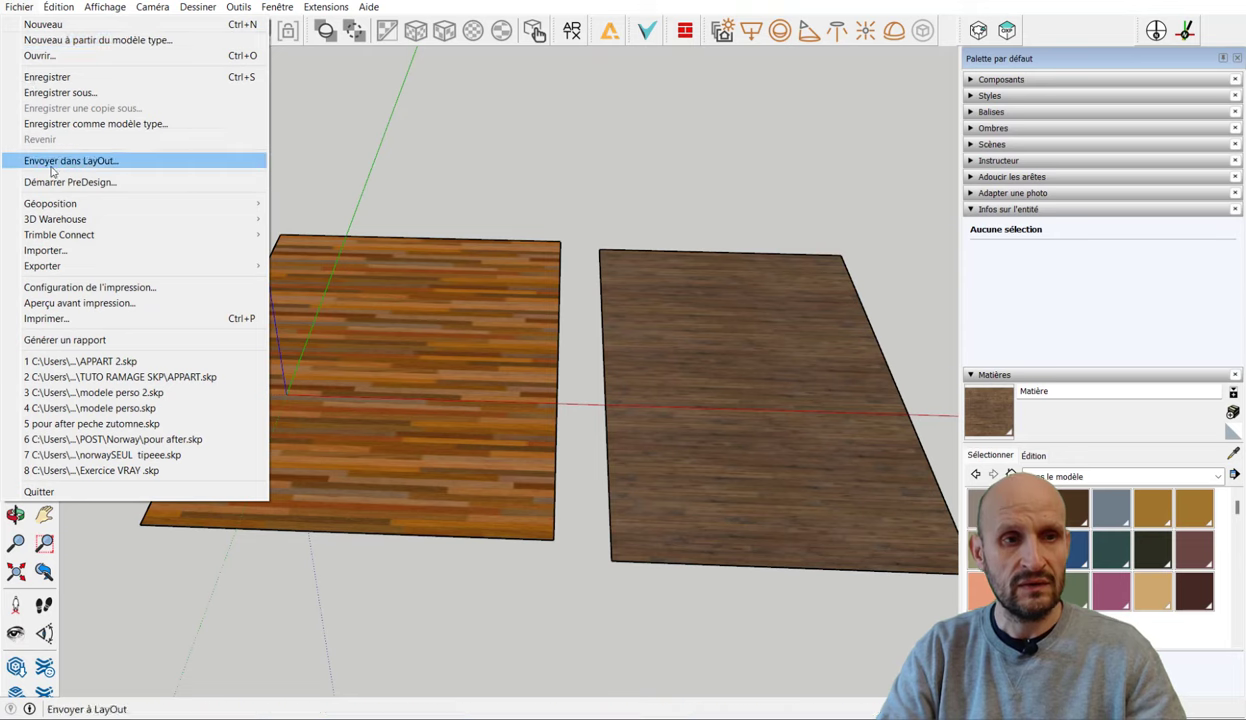
left_click(62, 94)
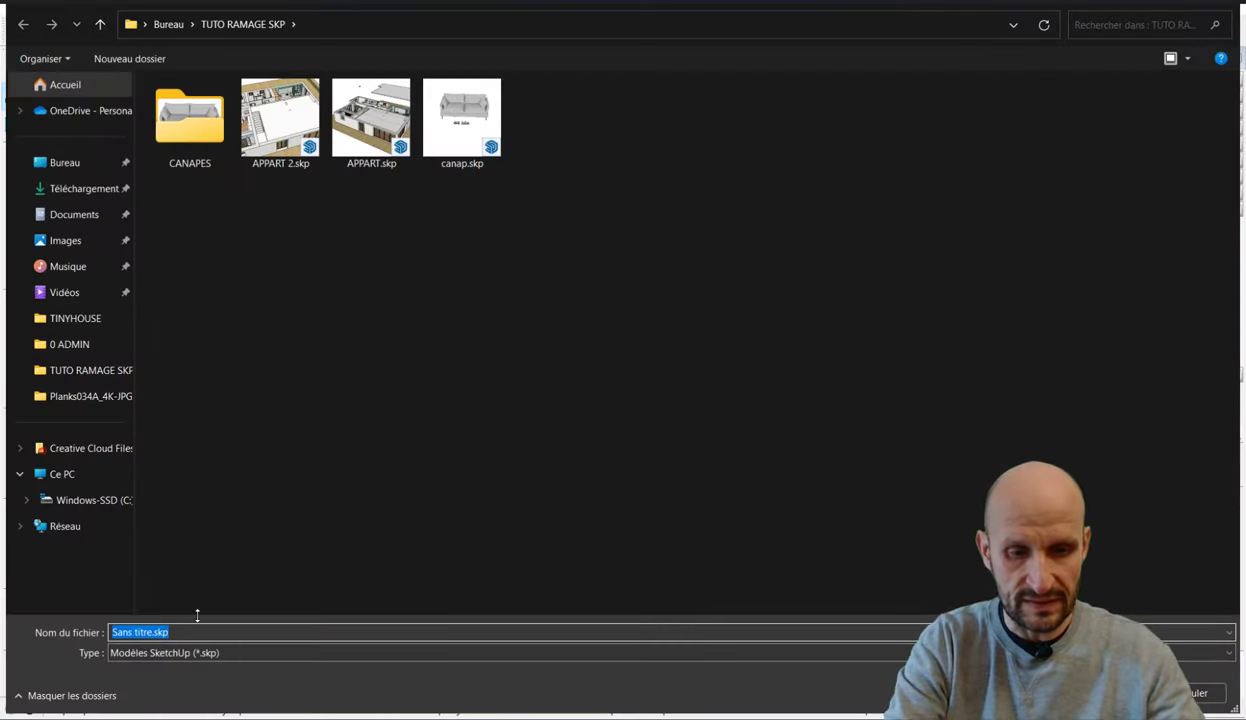
type("PARRQUET")
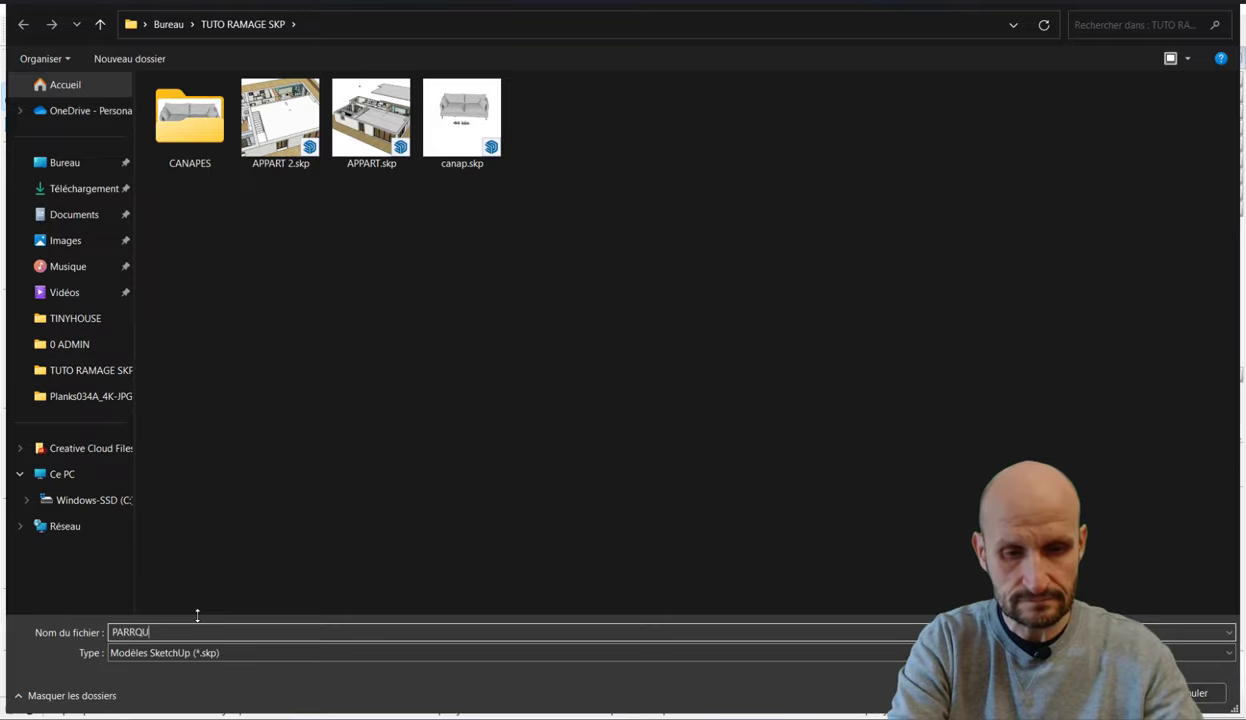
type("S")
key("Return")
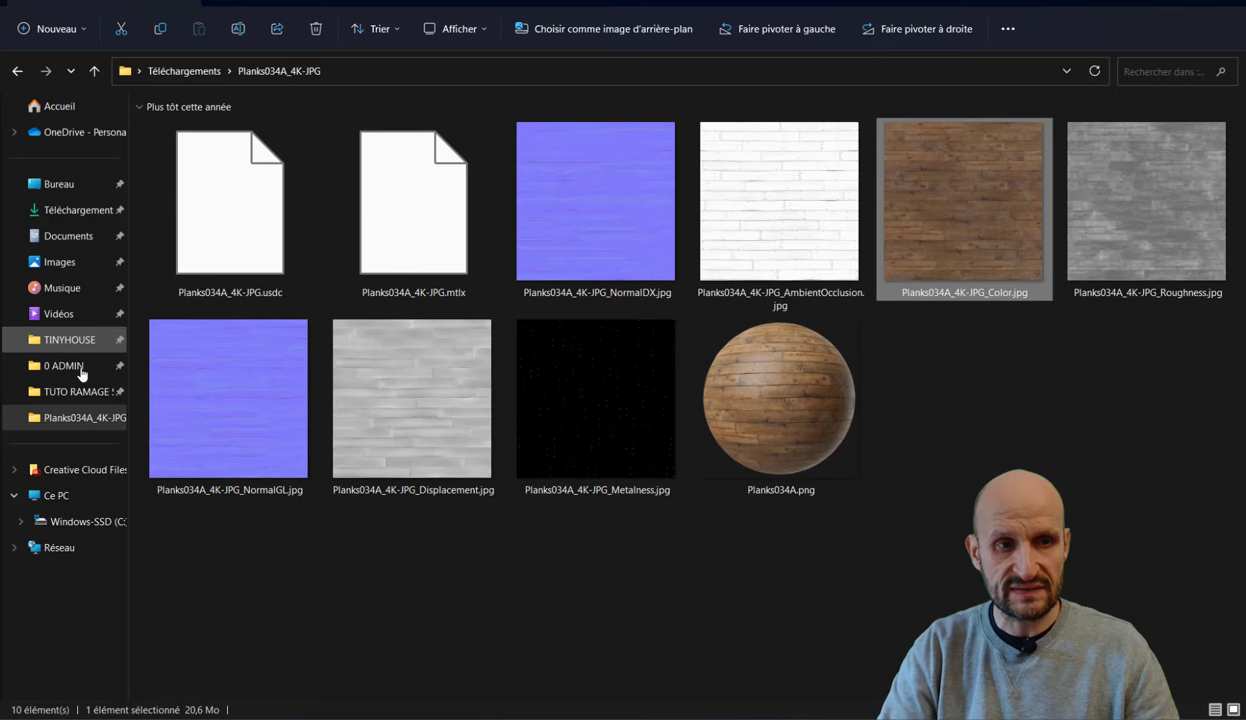
Step: Open the 44 Mo sofa model from the TUTO RAMAGE SKP folder and adjust the view
left_click(82, 392)
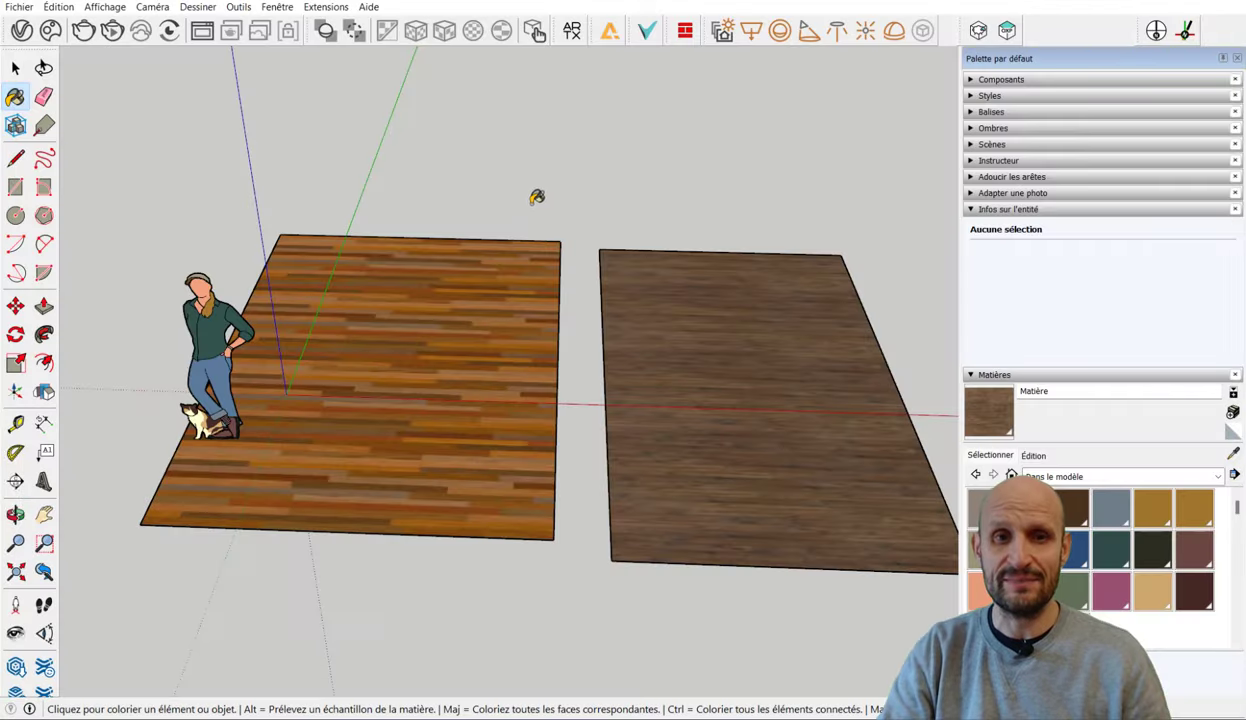
middle_click_drag(537, 197, 537, 214)
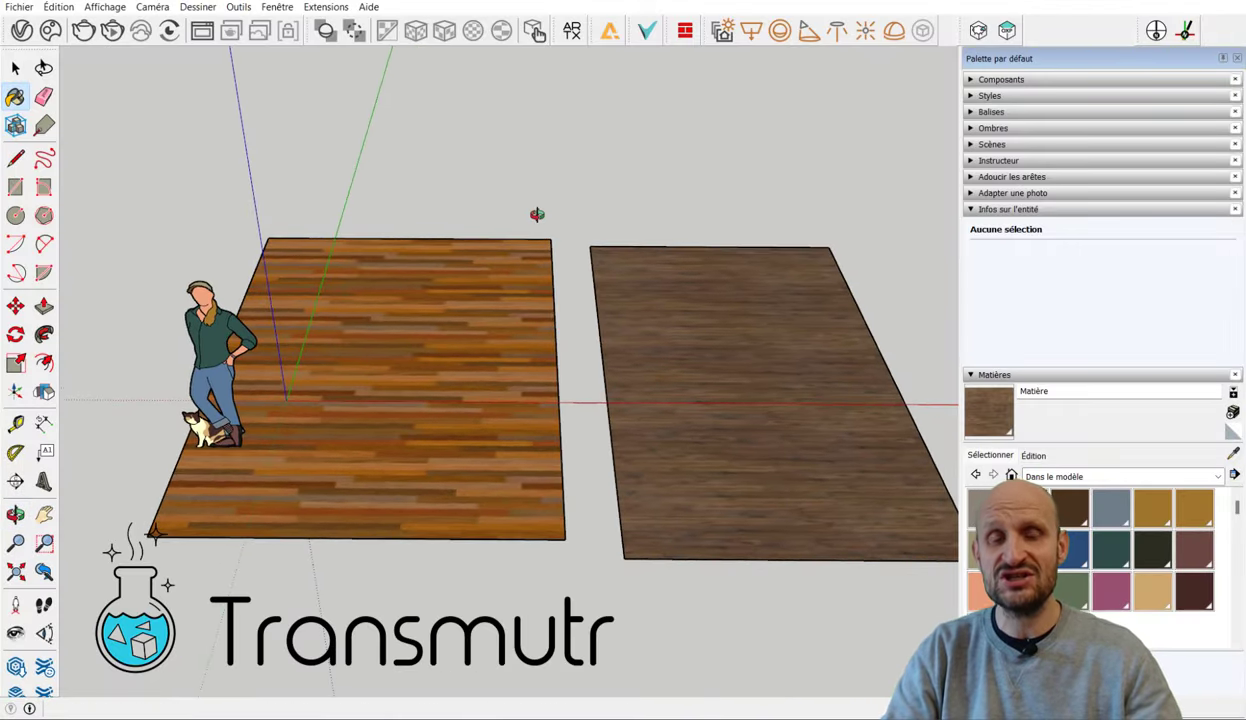
scroll(540, 210, "down", 2)
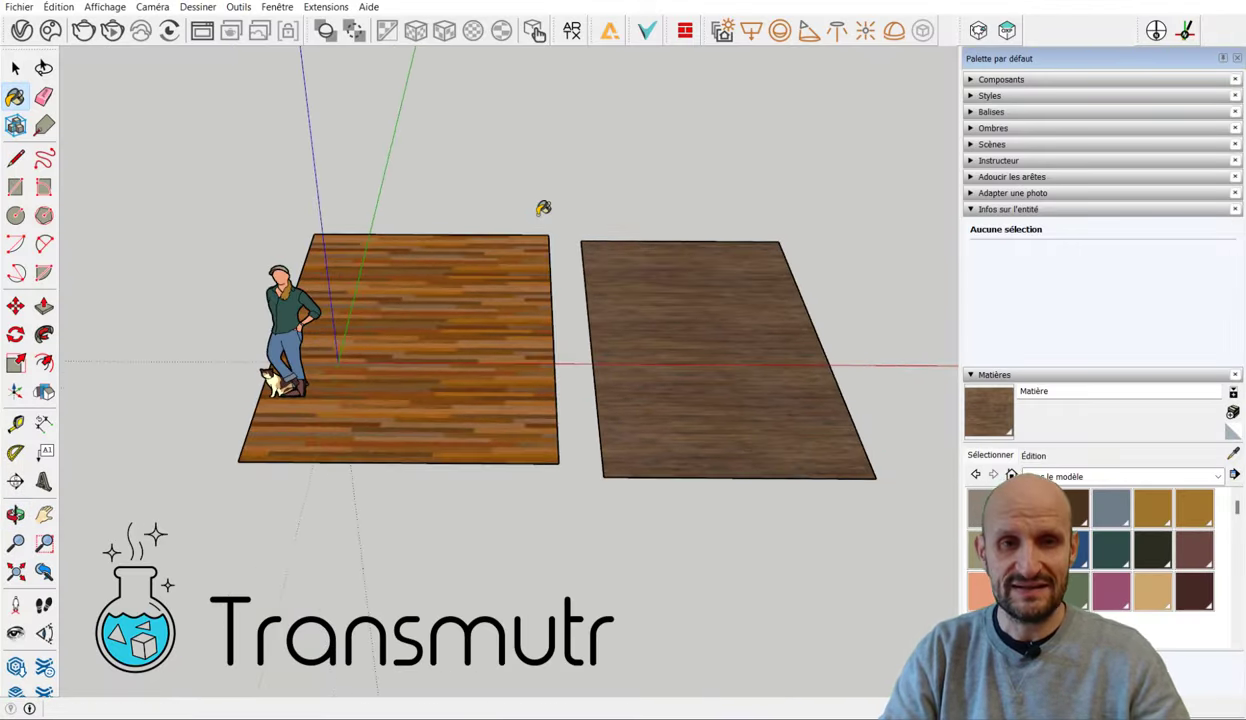
scroll(543, 208, "up", 1)
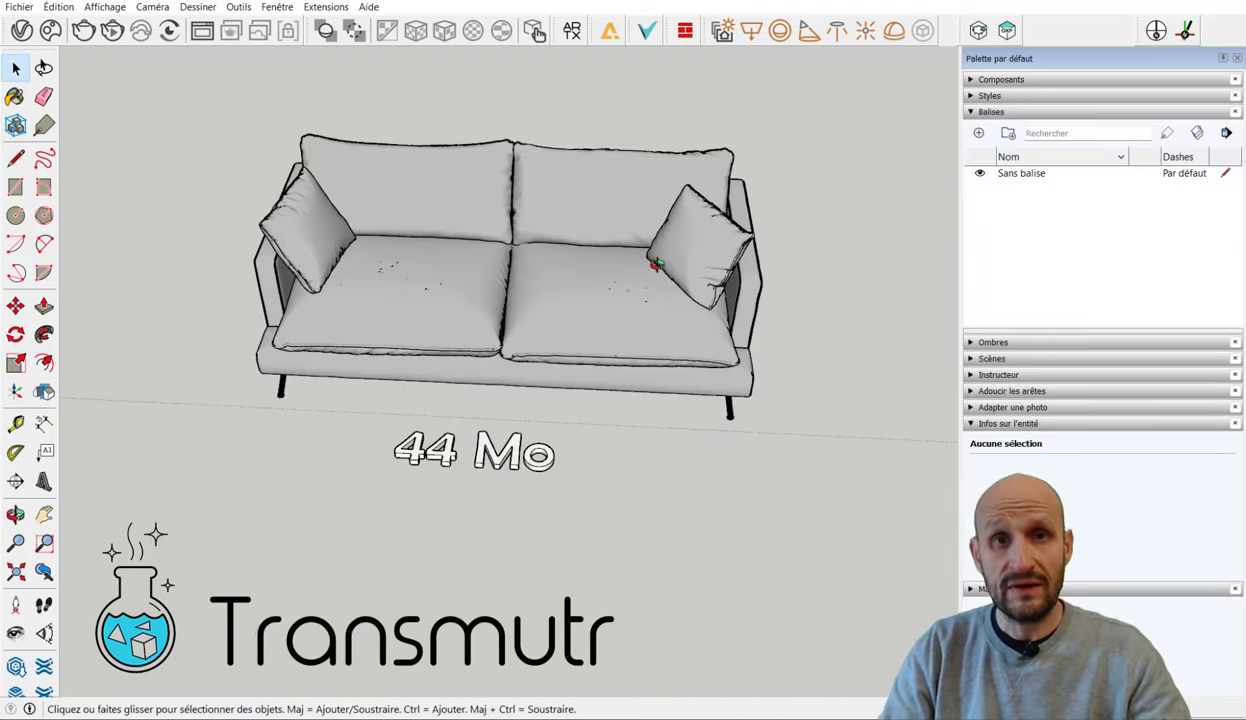
mouse_move(655, 264)
middle_mouse_down()
mouse_move(593, 300)
mouse_move(520, 500)
middle_mouse_up()
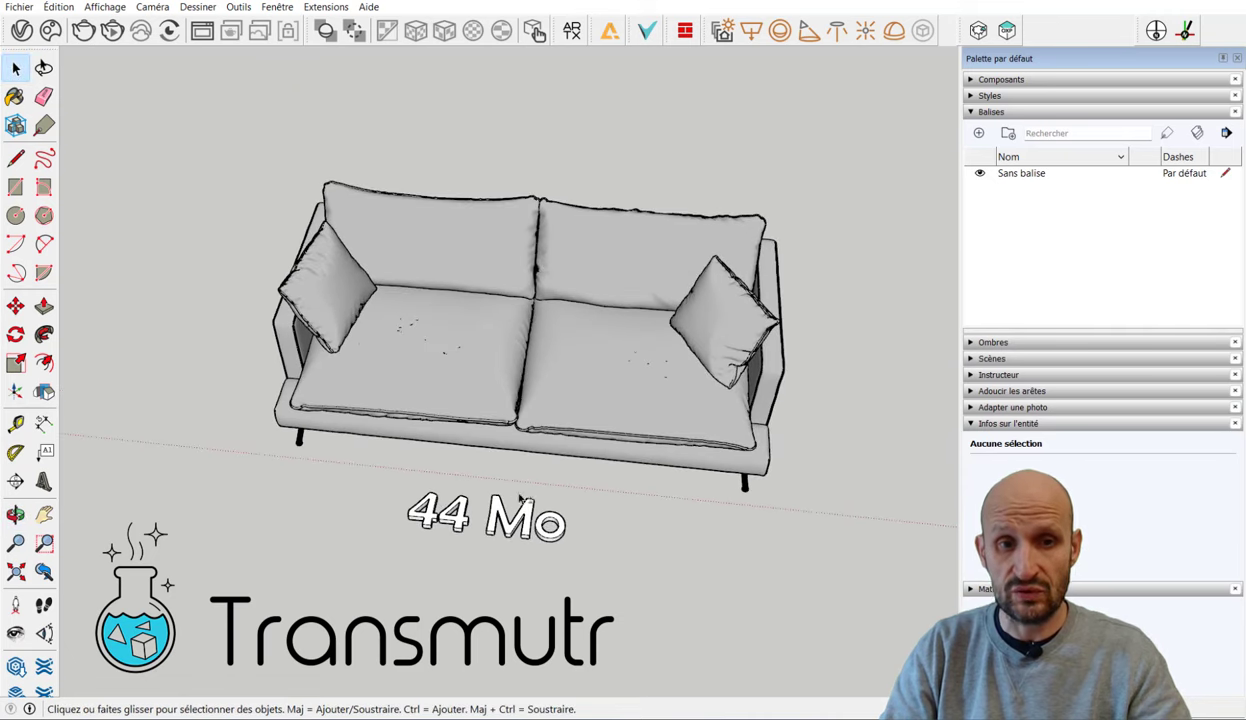
left_click_drag(378, 480, 668, 585)
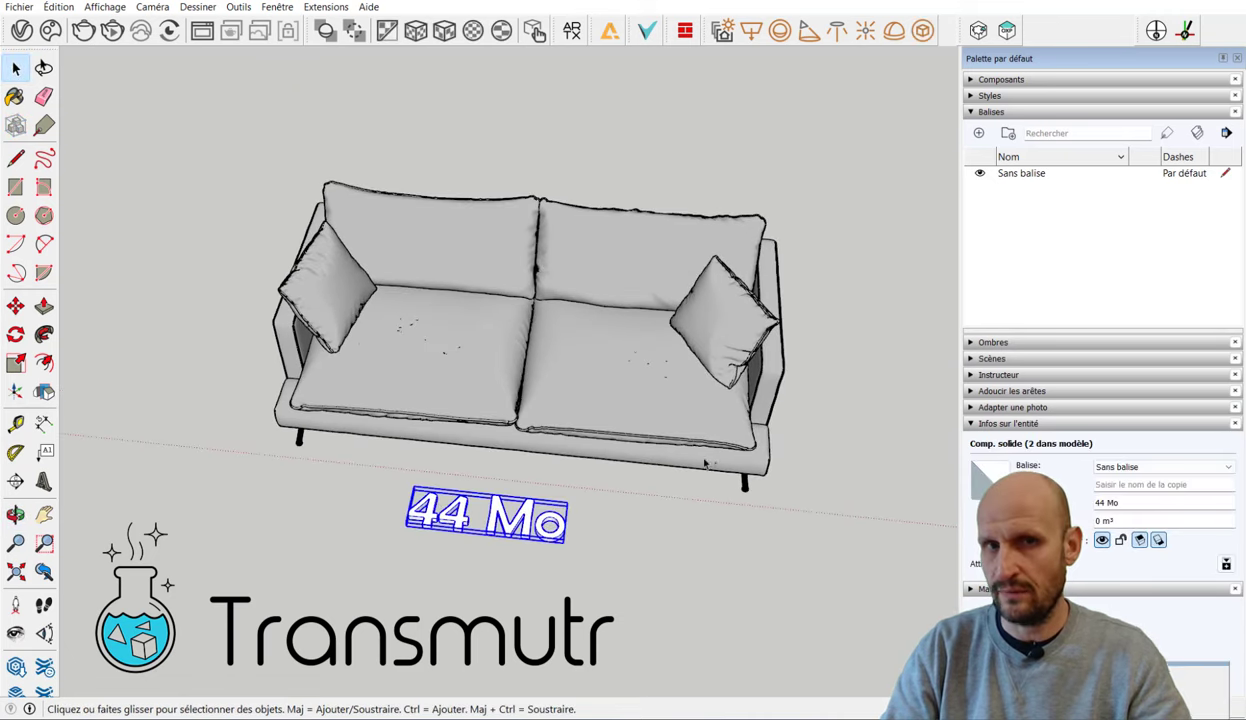
middle_click_drag(626, 300, 626, 285)
scroll(660, 300, "up", 1)
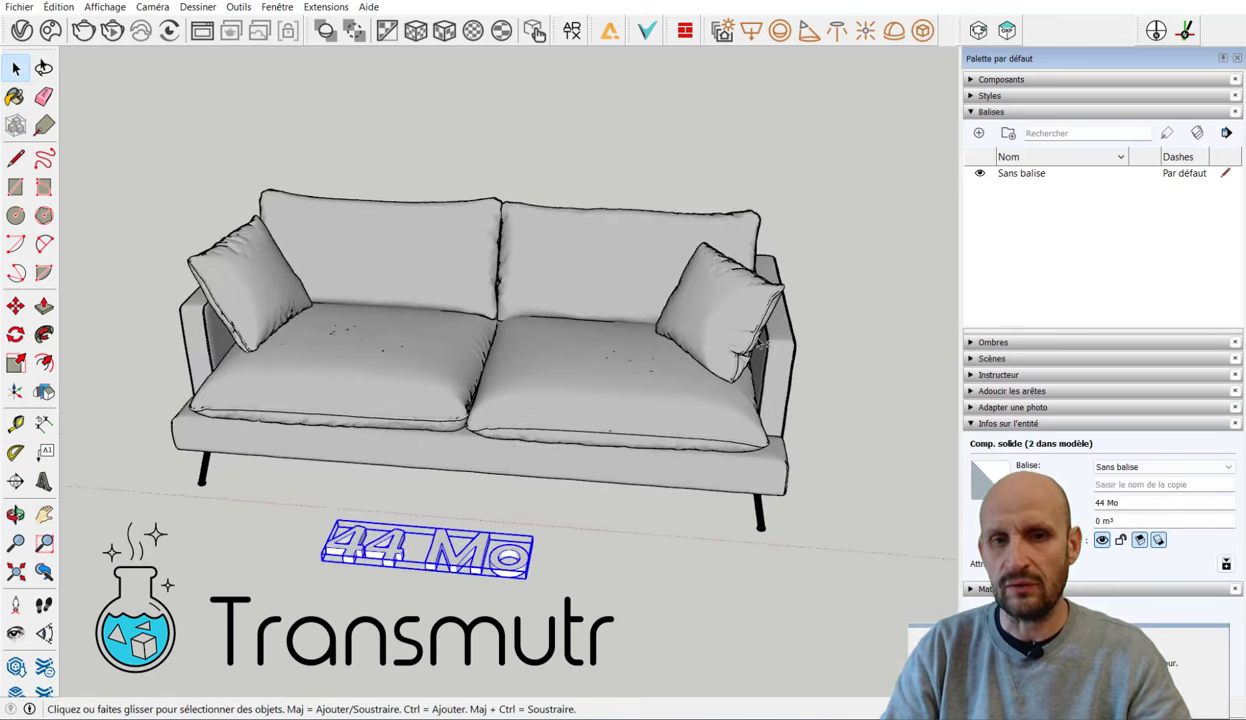
scroll(710, 320, "up", 3)
scroll(768, 335, "up", 3)
scroll(730, 265, "up", 3)
scroll(670, 200, "up", 2)
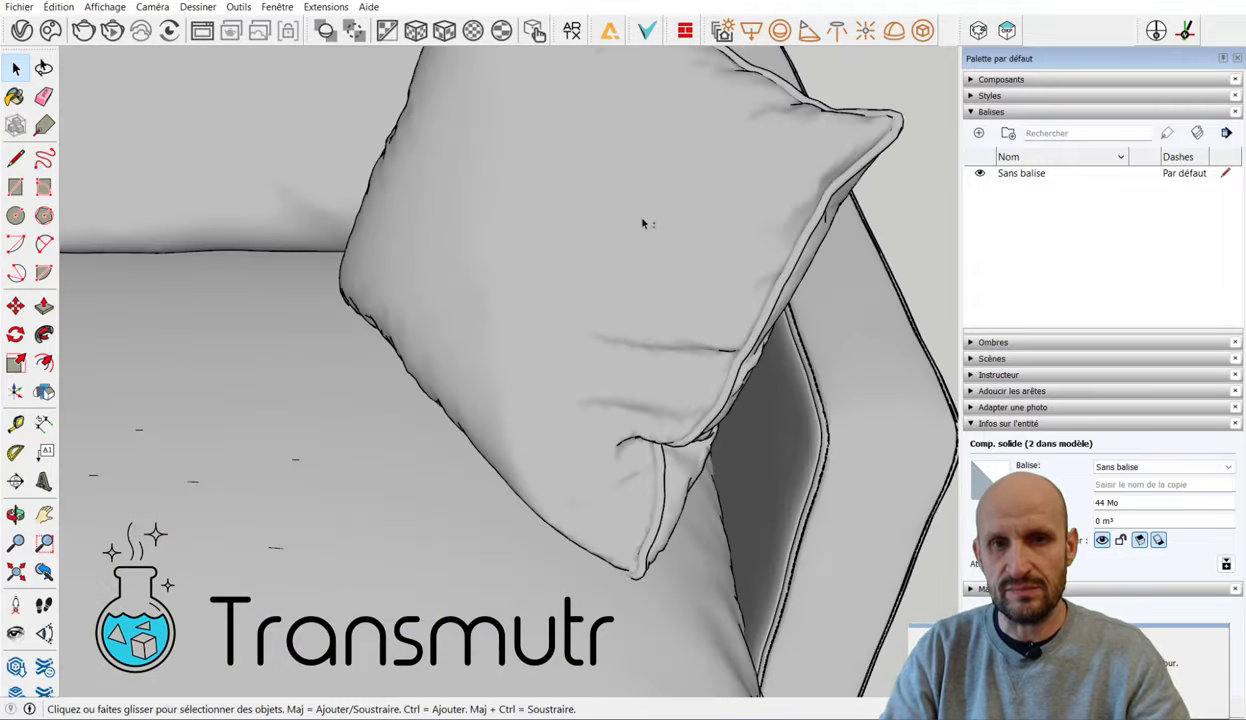
scroll(610, 215, "up", 2)
mouse_move(852, 512)
middle_mouse_down()
mouse_move(722, 375)
mouse_move(745, 300)
middle_mouse_up()
scroll(744, 265, "up", 2)
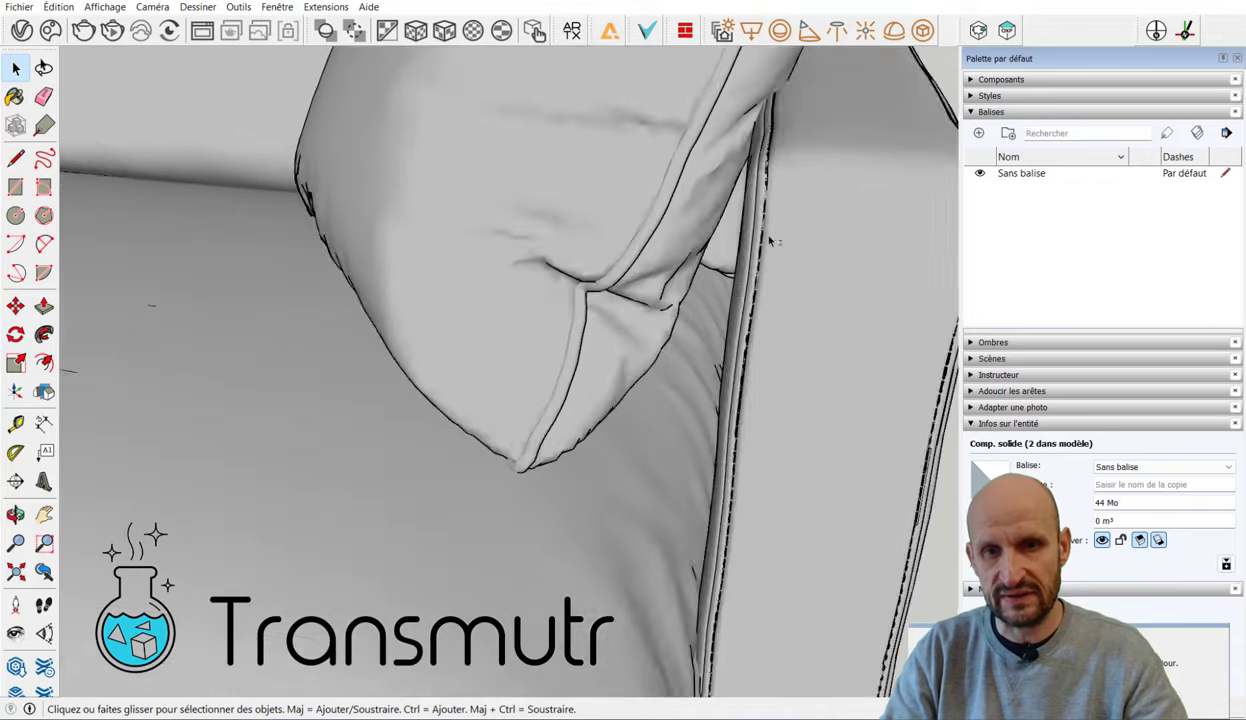
scroll(744, 262, "up", 2)
scroll(755, 395, "down", 3)
scroll(735, 420, "down", 3)
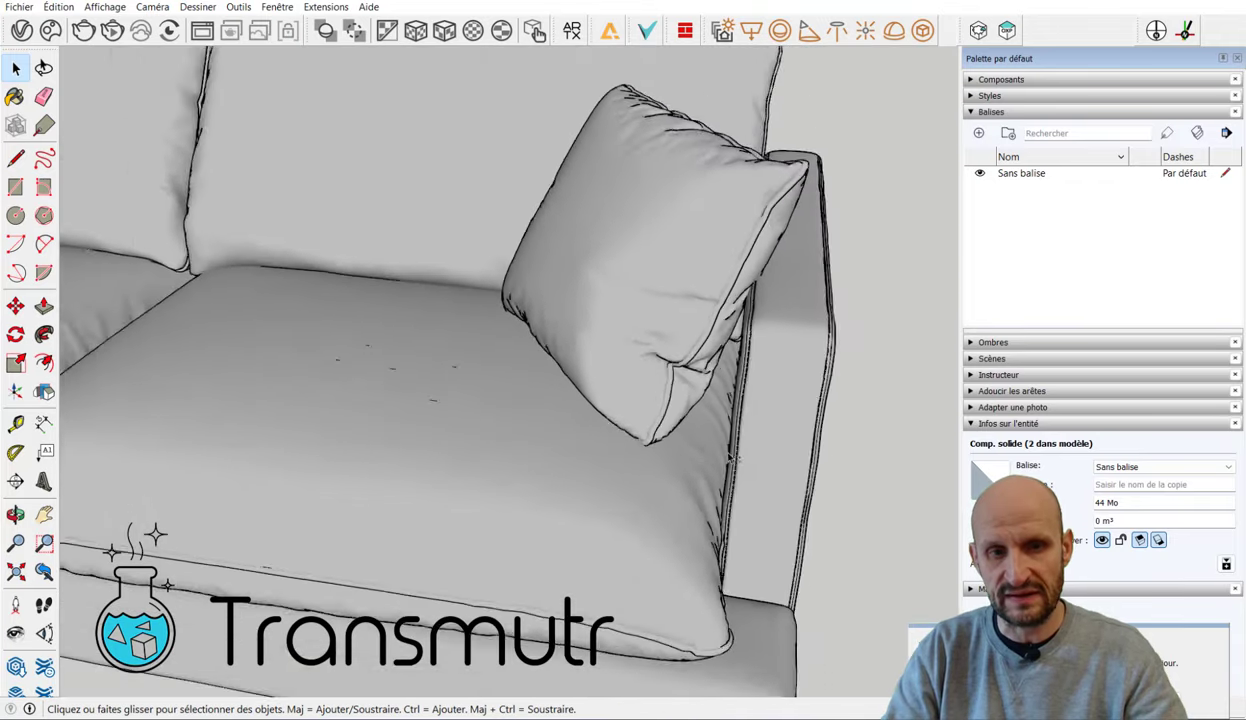
scroll(710, 450, "down", 3)
scroll(690, 475, "down", 2)
mouse_move(685, 481)
middle_mouse_down()
mouse_move(362, 487)
mouse_move(470, 479)
mouse_move(520, 500)
middle_mouse_up()
scroll(560, 495, "up", 2)
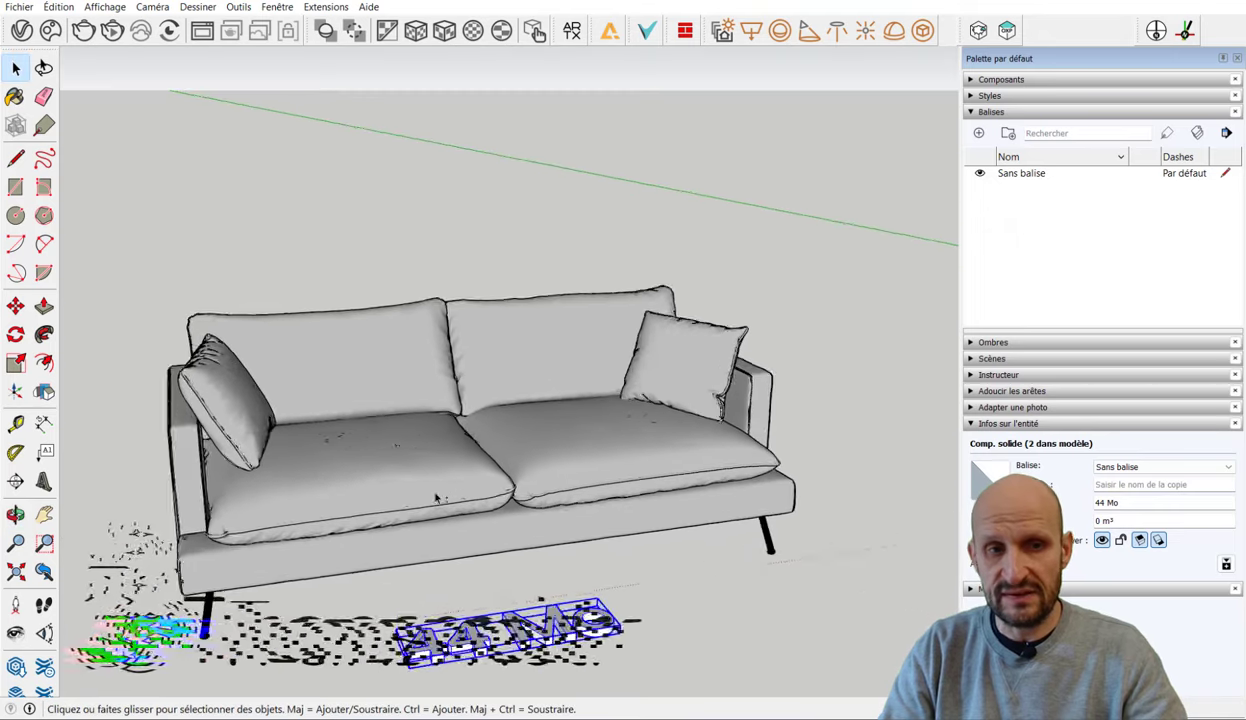
scroll(590, 490, "up", 3)
scroll(602, 490, "up", 1)
middle_click_drag(602, 490, 503, 481)
scroll(503, 481, "down", 1)
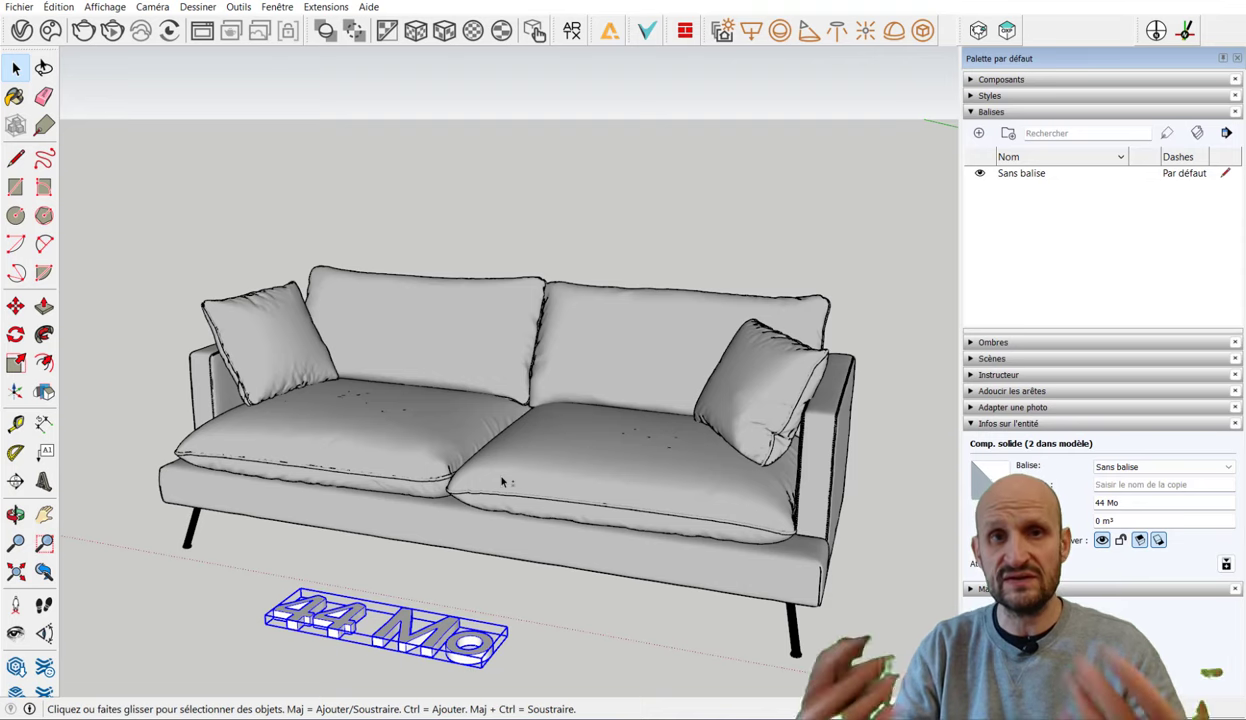
middle_click_drag(381, 566, 416, 540)
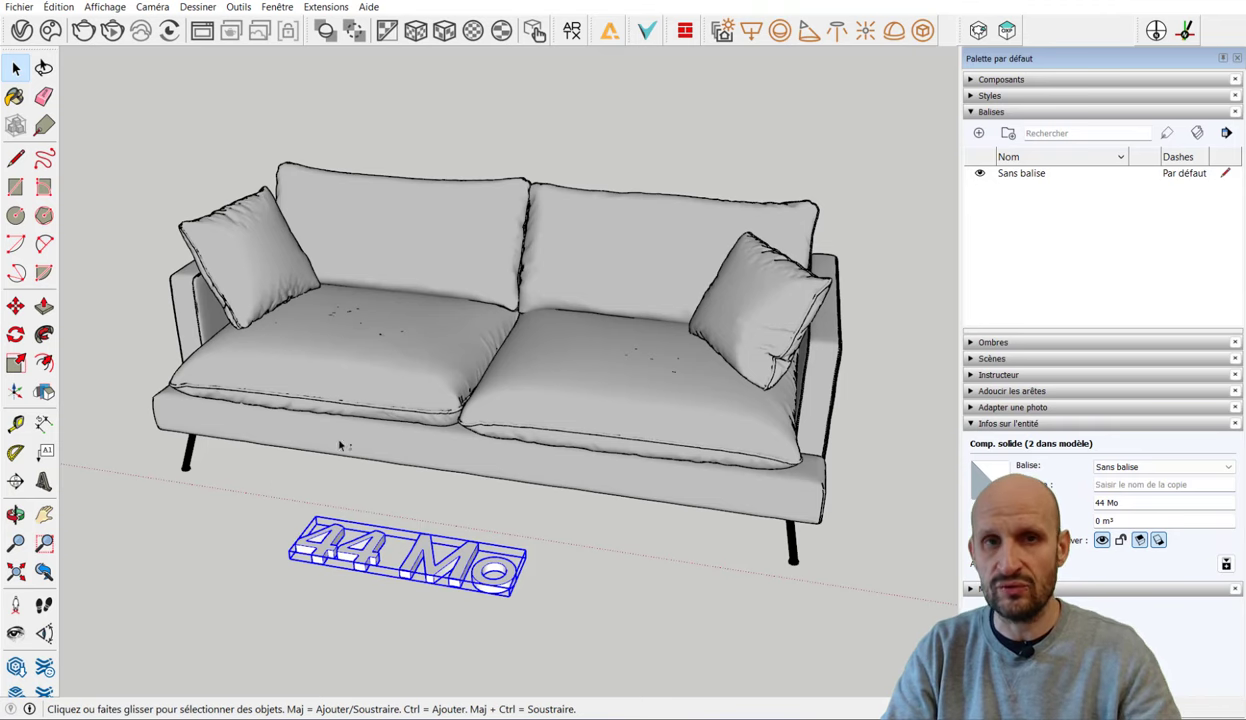
middle_click_drag(340, 445, 537, 315)
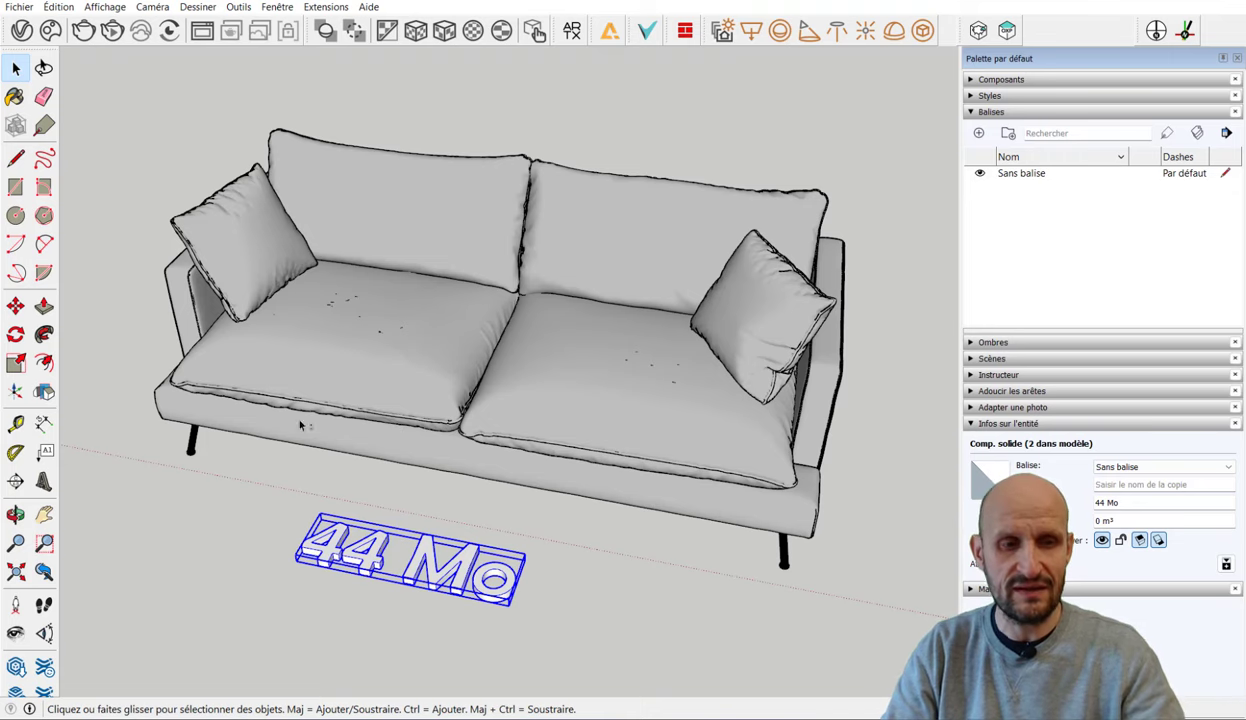
Step: Launch Transmutr from the Windows search
key("super")
type("TRA")
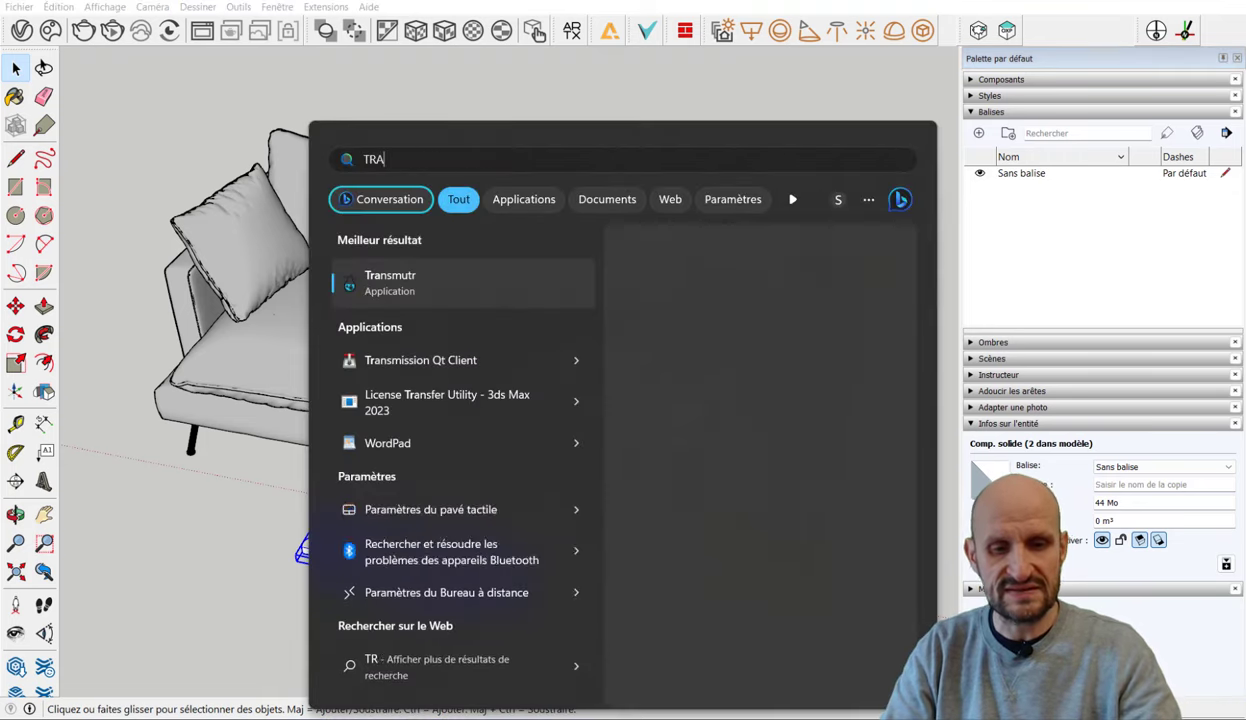
type("N")
key("Return")
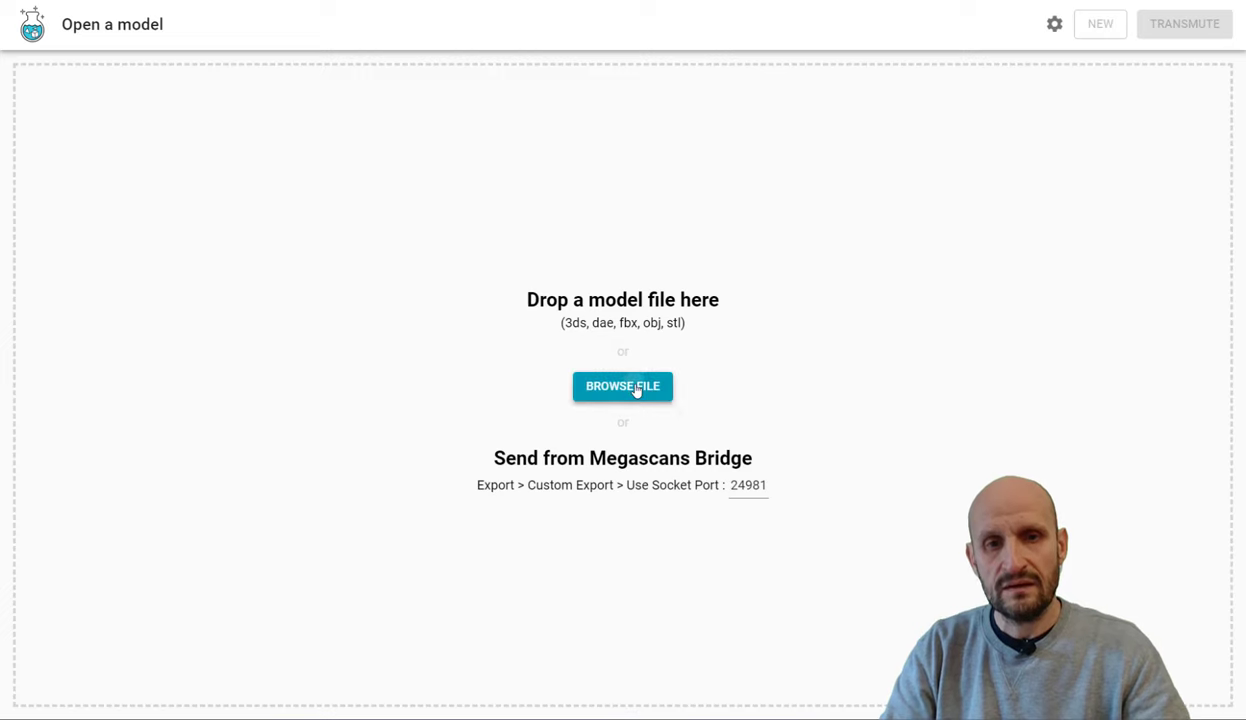
Step: Load CANAPE GRIS.skp from the CANAPES folder and view the sofa from a raised angle
left_click(636, 391)
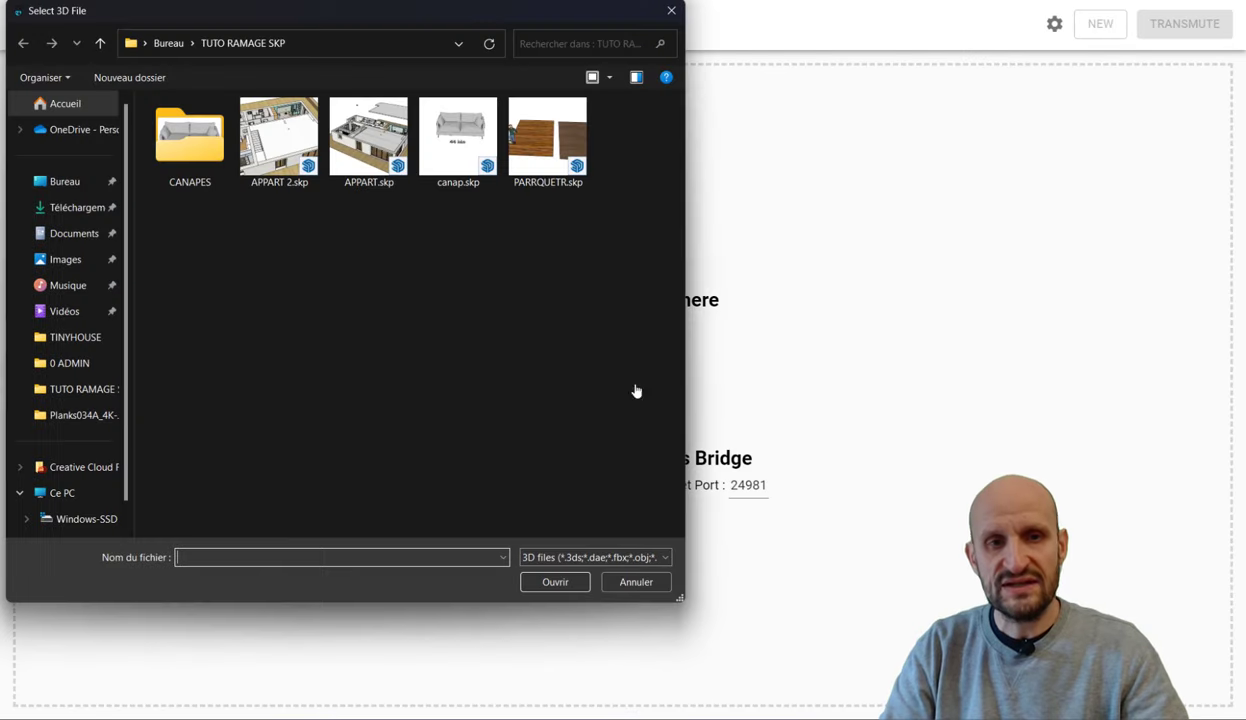
double_click(207, 160)
left_click(205, 155)
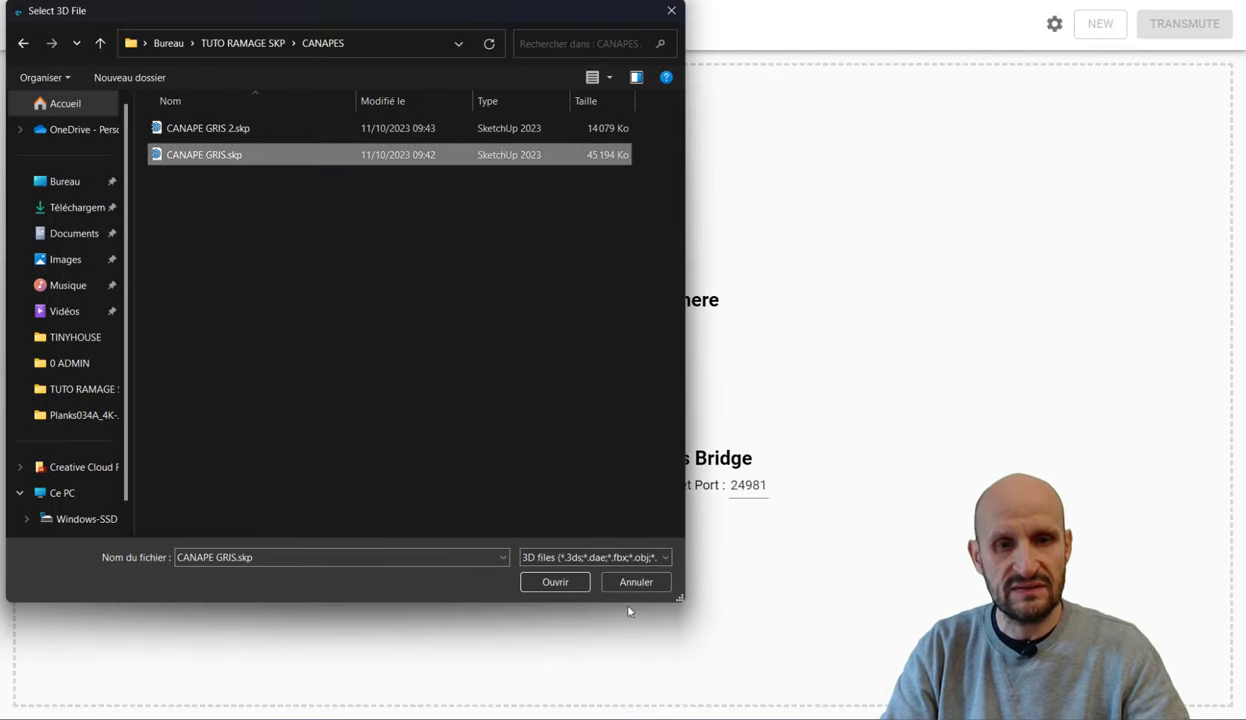
left_click(535, 578)
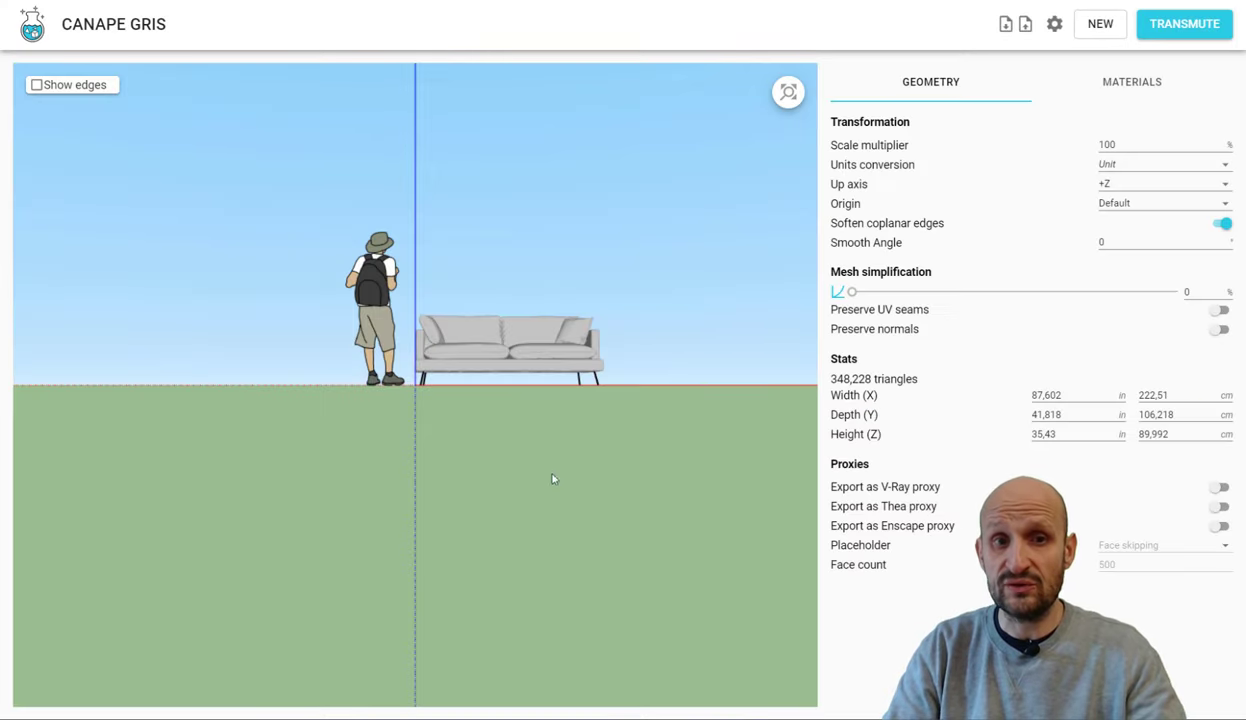
mouse_move(541, 467)
left_mouse_down()
mouse_move(515, 531)
mouse_move(551, 259)
mouse_move(348, 348)
mouse_move(395, 325)
mouse_move(232, 306)
left_mouse_up()
scroll(385, 323, "up", 2)
scroll(385, 323, "up", 3)
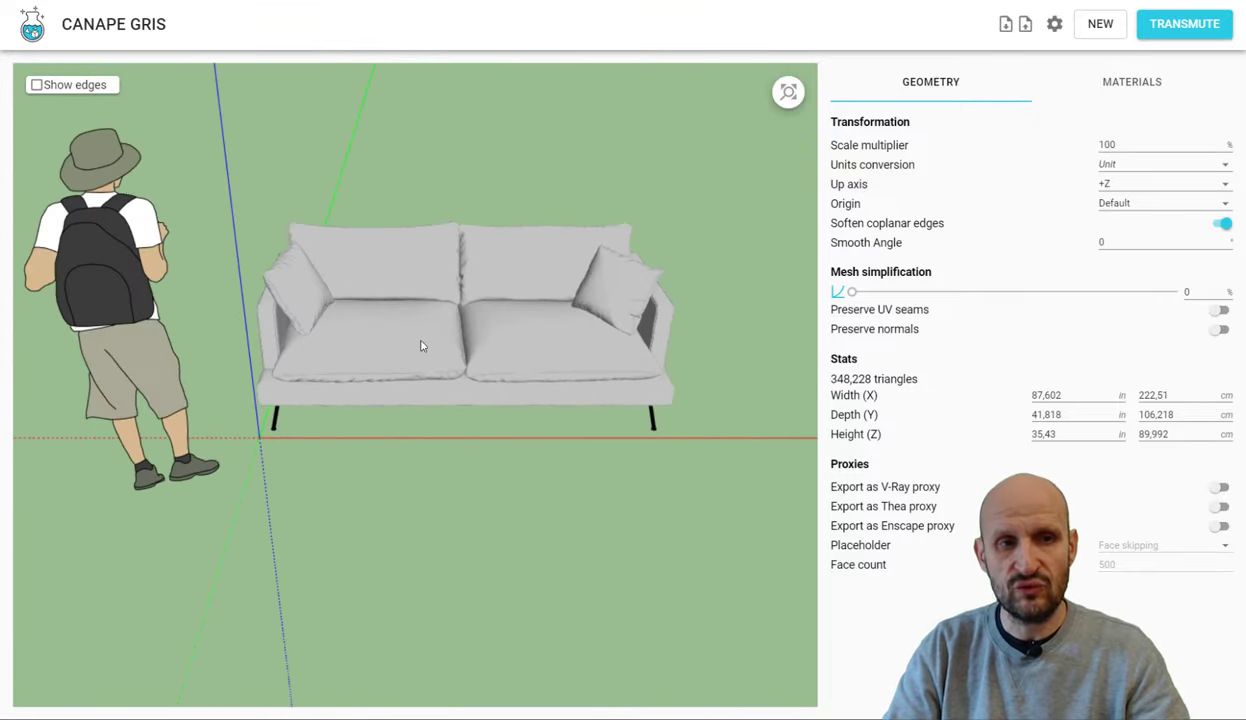
Step: Turn on Show edges to reveal the sofa's triangle mesh
mouse_move(421, 346)
left_mouse_down()
mouse_move(314, 272)
mouse_move(428, 325)
mouse_move(500, 303)
mouse_move(459, 336)
mouse_move(443, 302)
mouse_move(566, 300)
left_mouse_up()
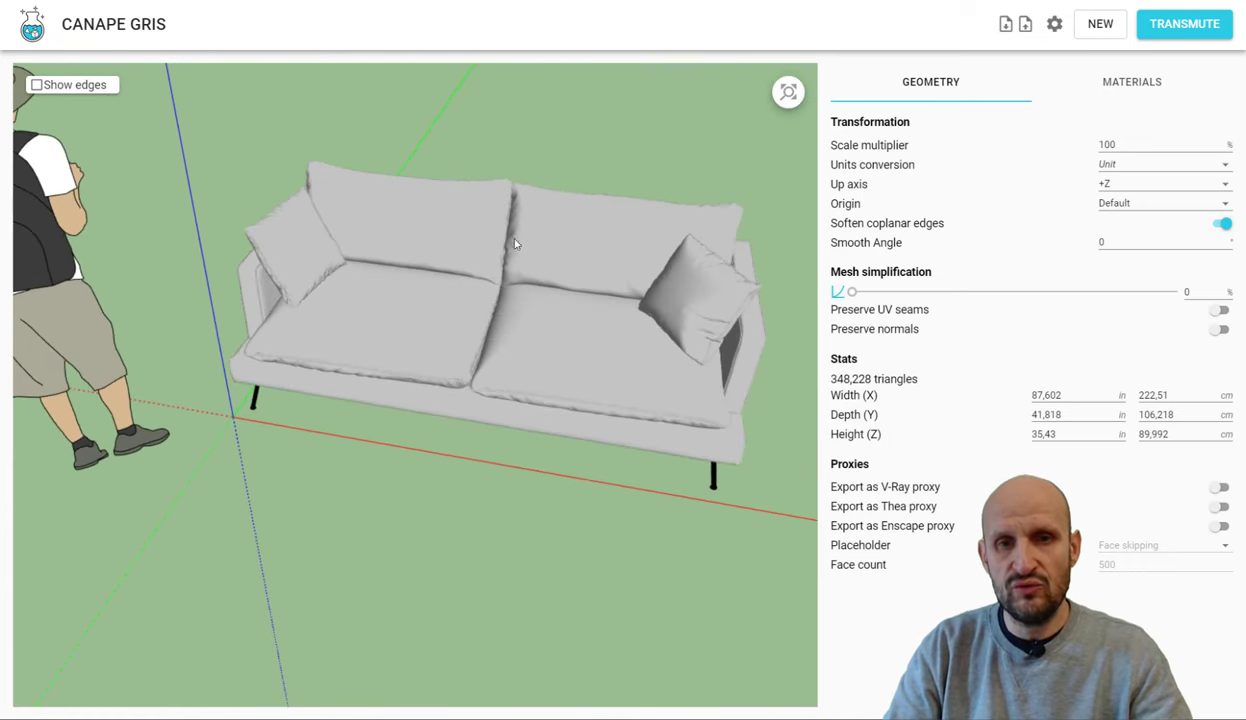
mouse_move(515, 243)
left_mouse_down()
mouse_move(356, 232)
mouse_move(448, 245)
mouse_move(437, 241)
mouse_move(500, 213)
left_mouse_up()
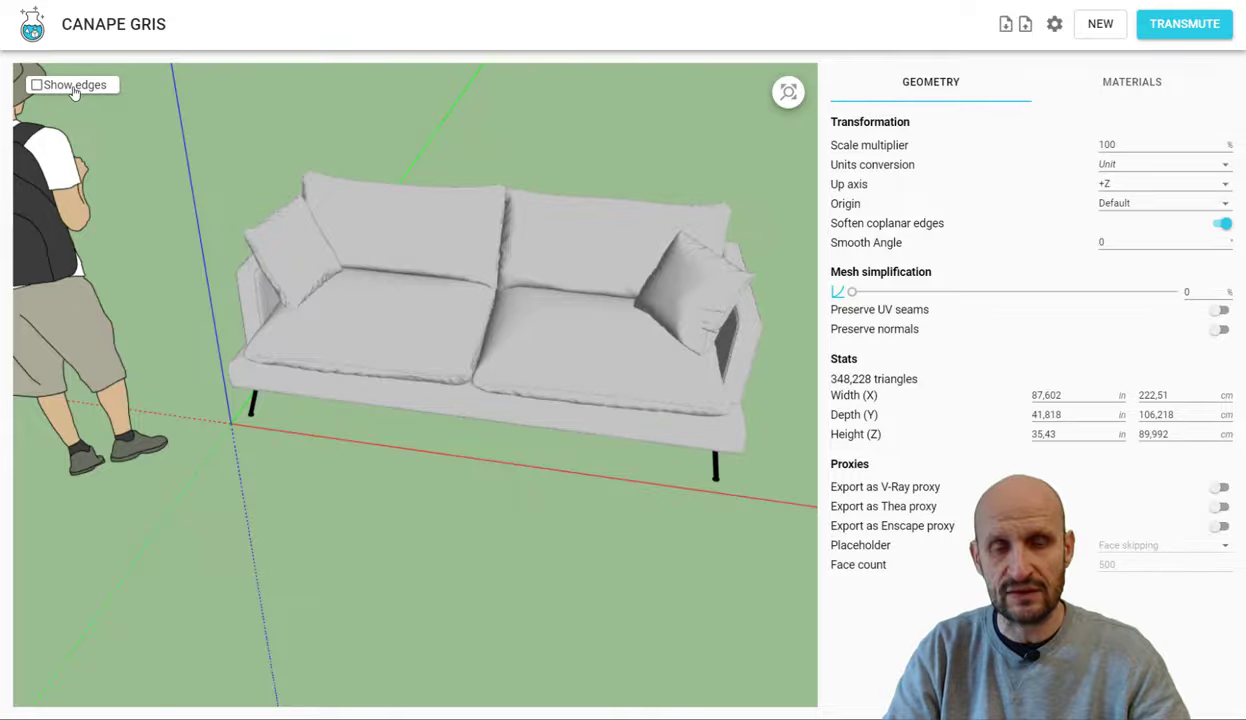
left_click(73, 87)
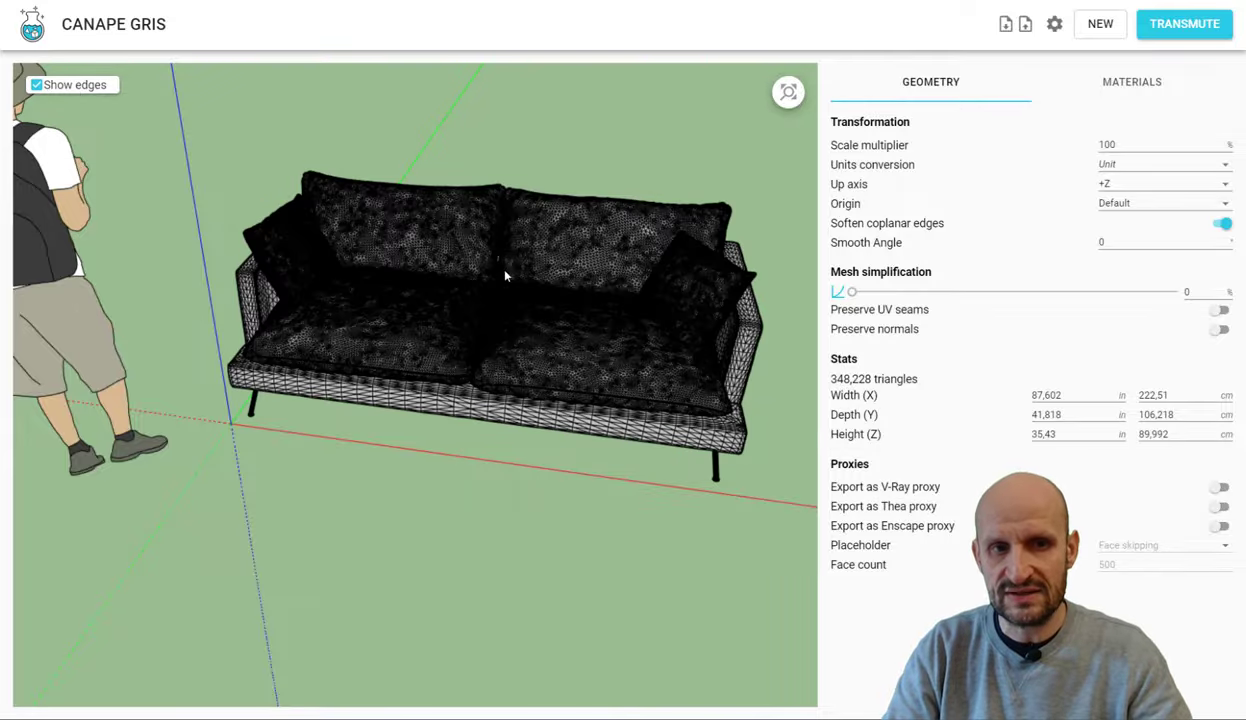
scroll(548, 353, "up", 2)
scroll(473, 348, "up", 3)
scroll(446, 291, "up", 3)
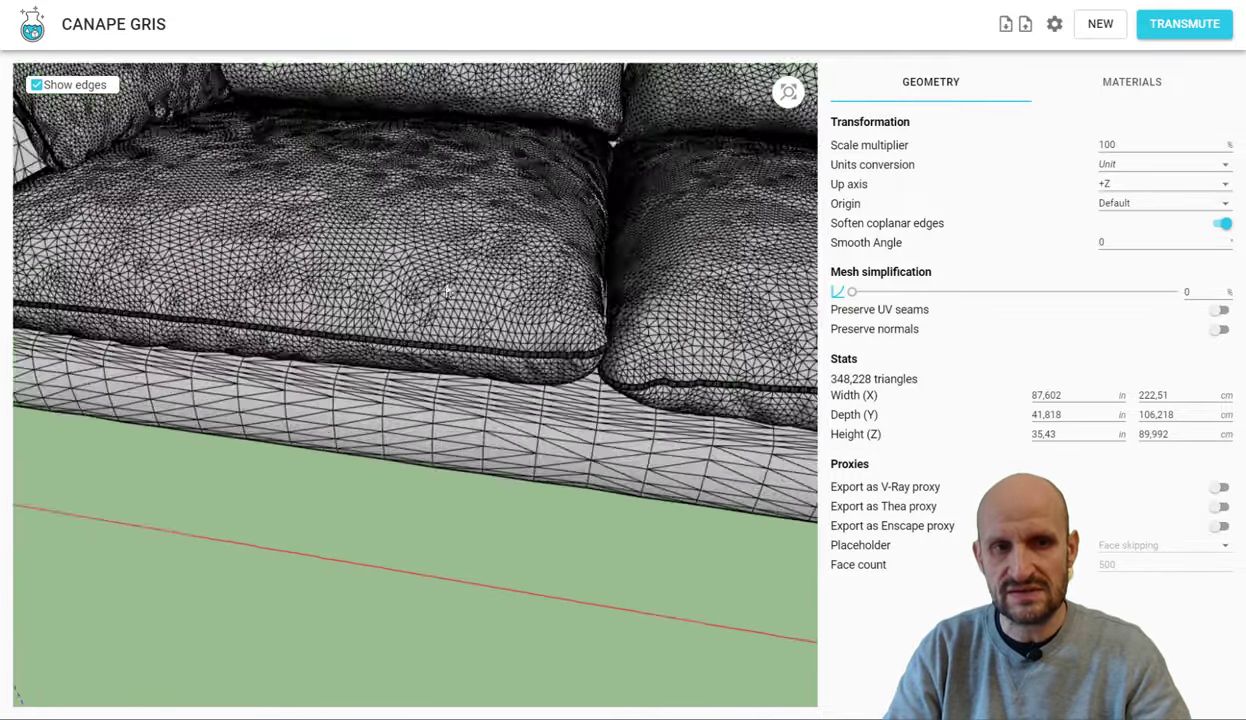
Step: Zoom and orbit around the cushions, leg and seat to inspect the 348,228-triangle mesh density
mouse_move(446, 291)
left_mouse_down()
mouse_move(676, 370)
mouse_move(470, 298)
left_mouse_up()
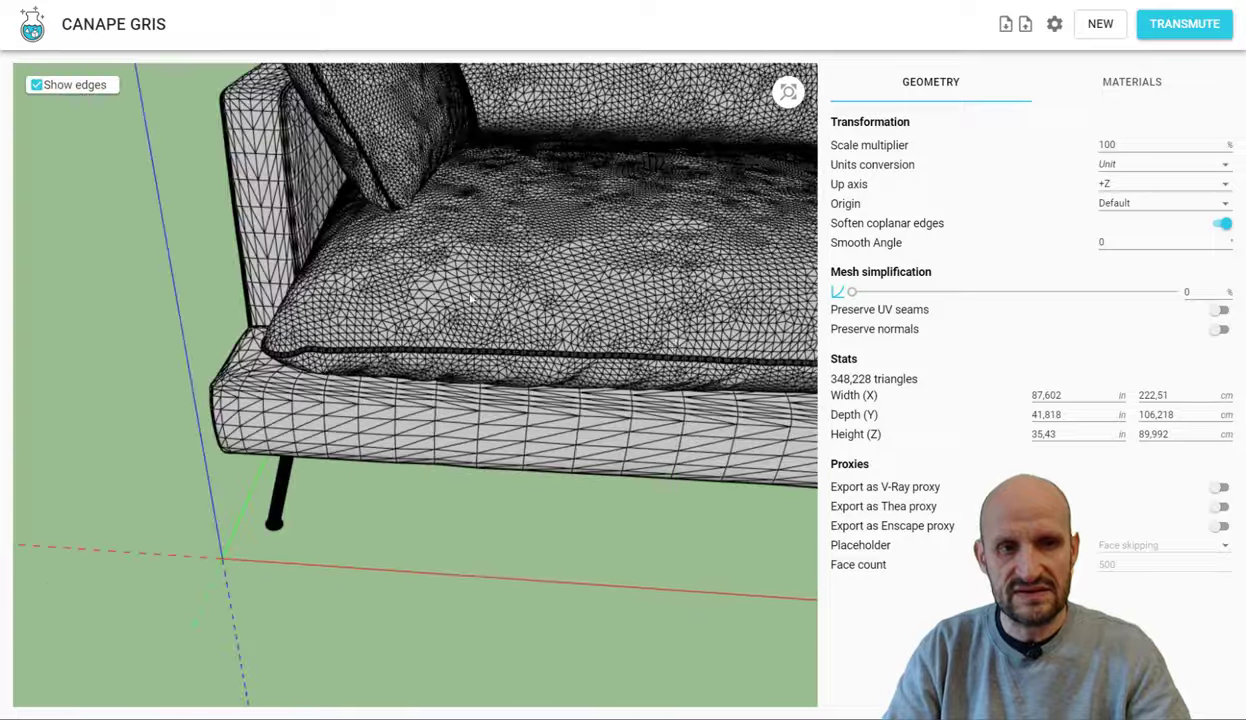
scroll(470, 299, "up", 2)
scroll(420, 315, "up", 2)
scroll(370, 330, "up", 2)
scroll(327, 346, "up", 2)
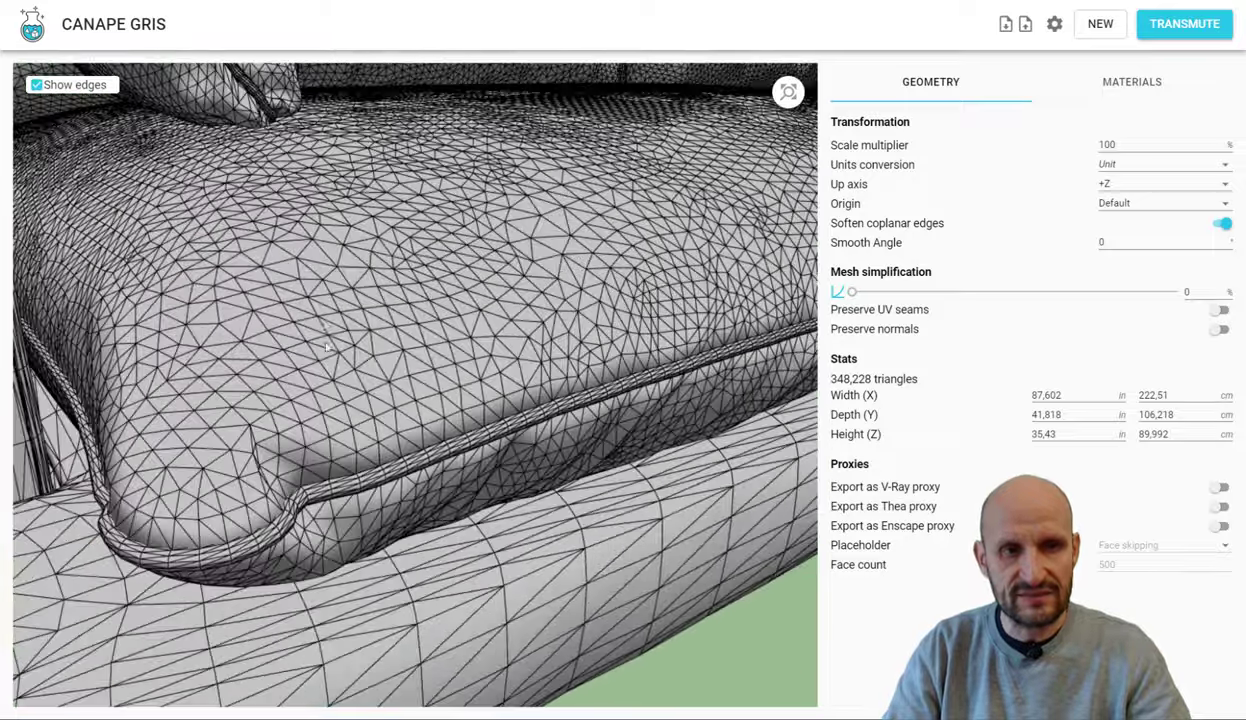
scroll(350, 325, "up", 2)
scroll(352, 327, "up", 2)
scroll(355, 330, "up", 2)
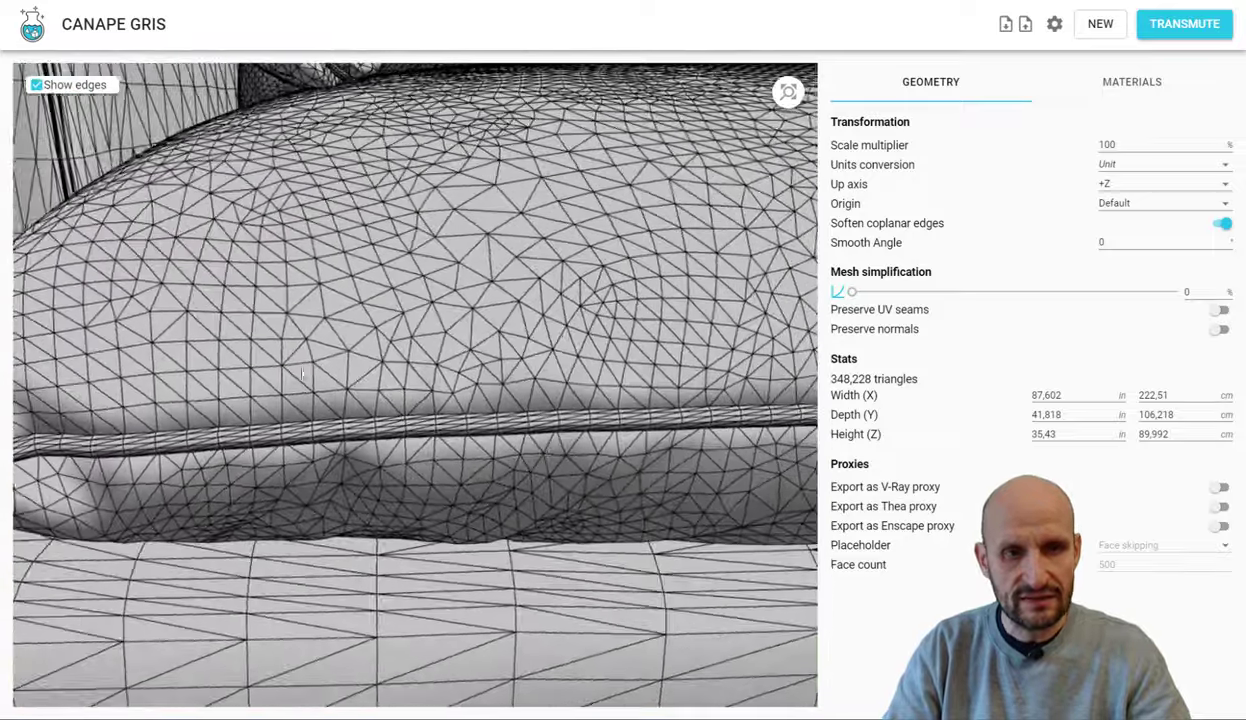
scroll(358, 333, "up", 1)
mouse_move(358, 335)
left_mouse_down()
mouse_move(485, 305)
mouse_move(510, 193)
left_mouse_up()
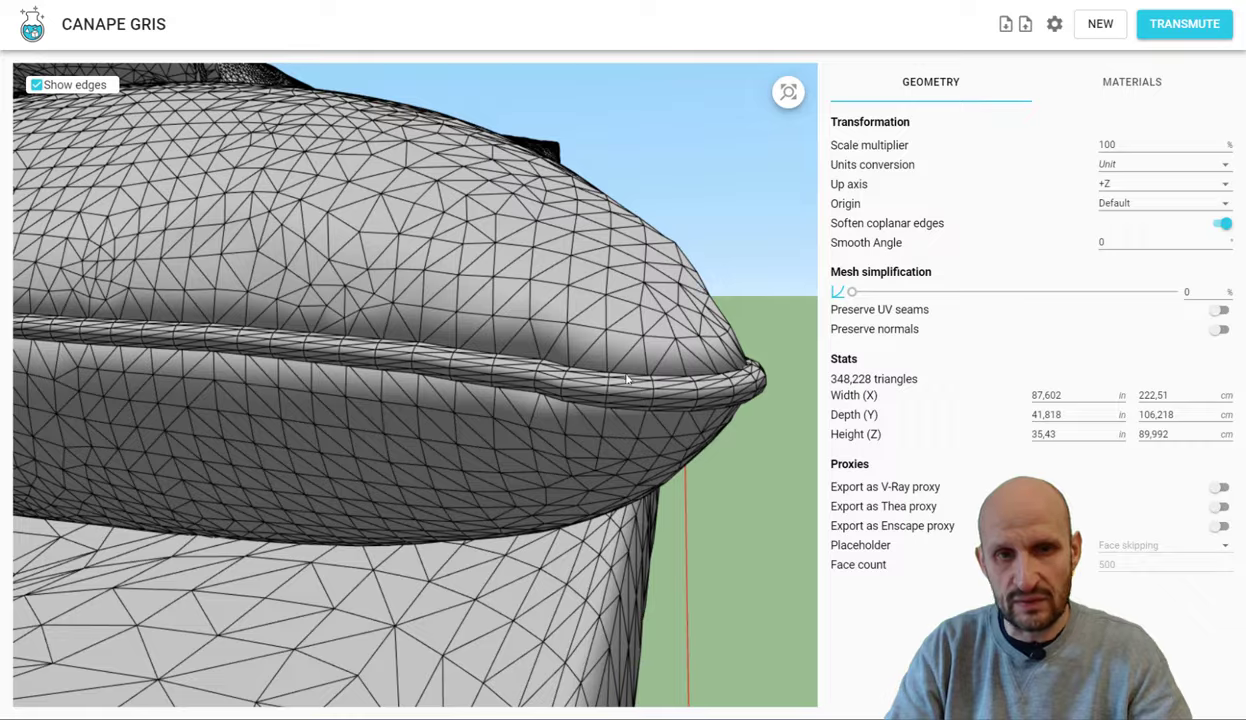
left_click_drag(627, 378, 311, 316)
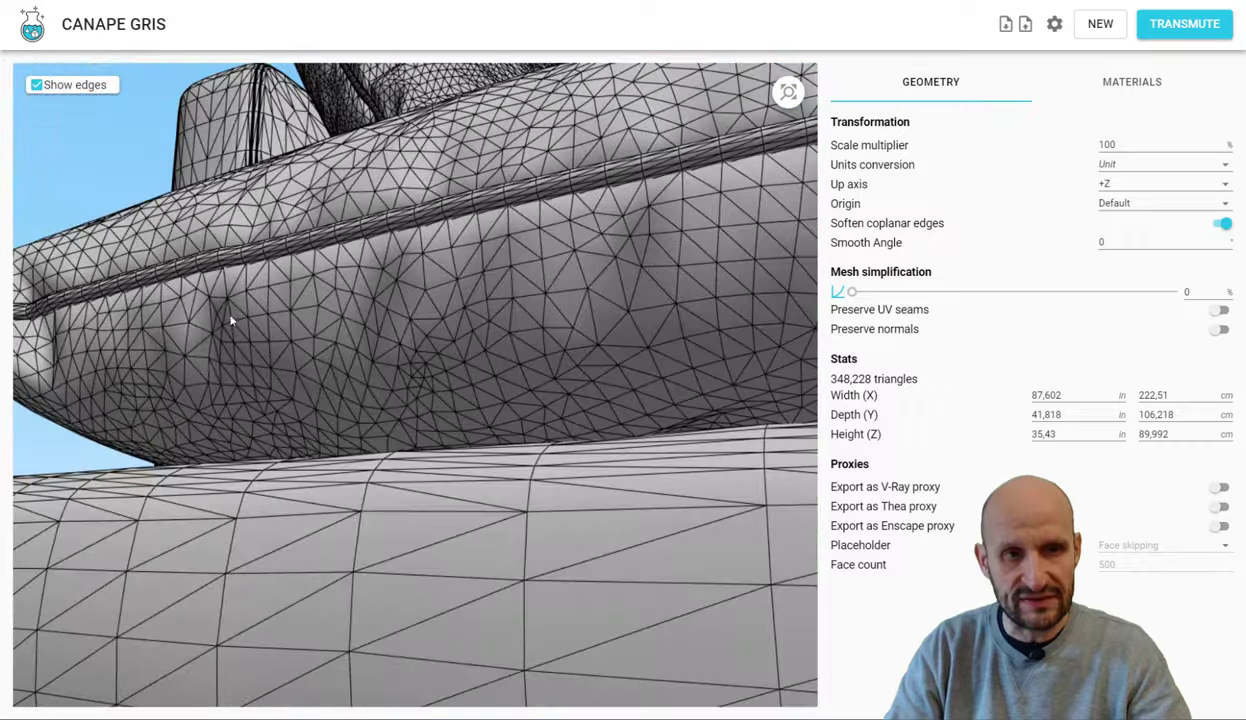
scroll(477, 290, "down", 5)
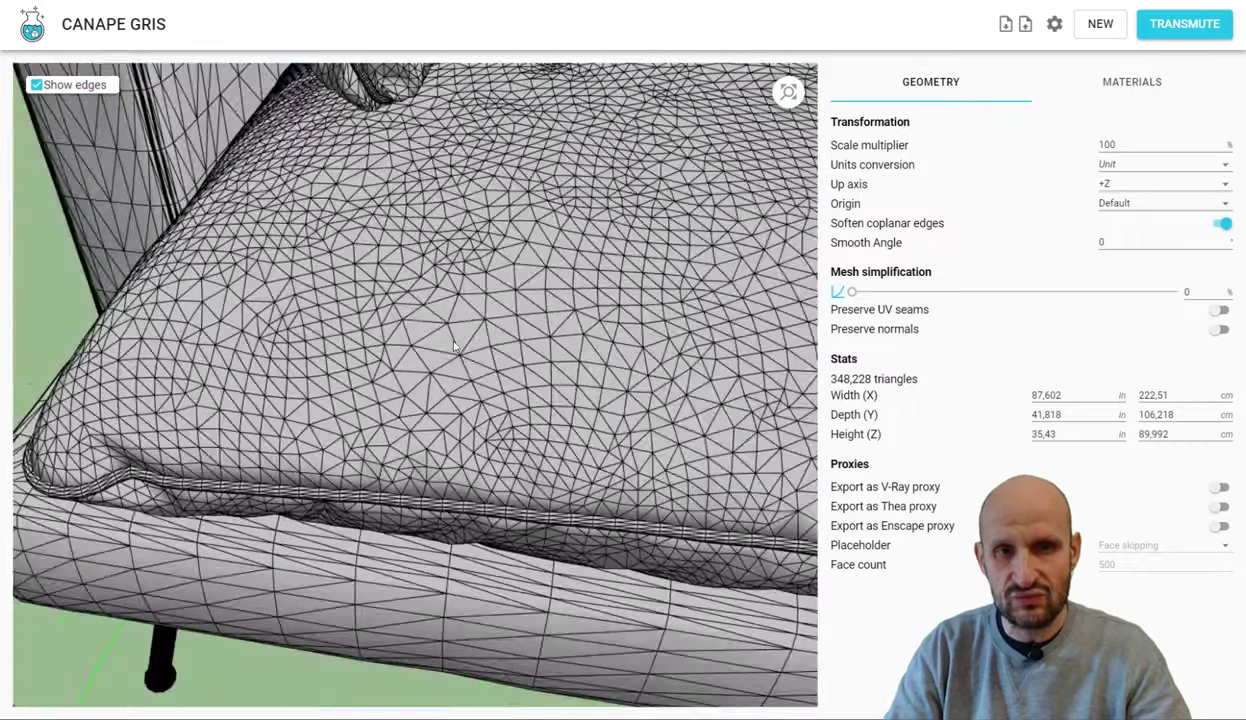
scroll(480, 285, "up", 3)
scroll(495, 282, "up", 3)
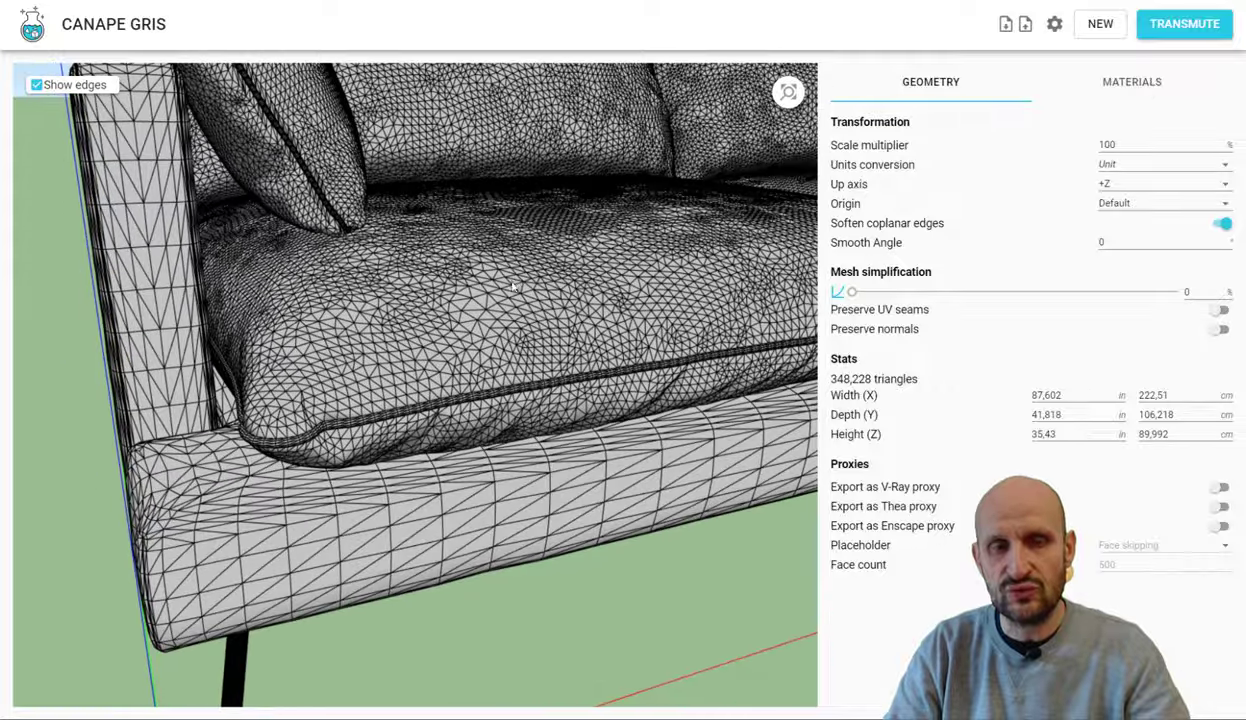
mouse_move(501, 280)
left_mouse_down()
mouse_move(405, 386)
mouse_move(467, 222)
mouse_move(467, 286)
mouse_move(511, 314)
mouse_move(447, 294)
left_mouse_up()
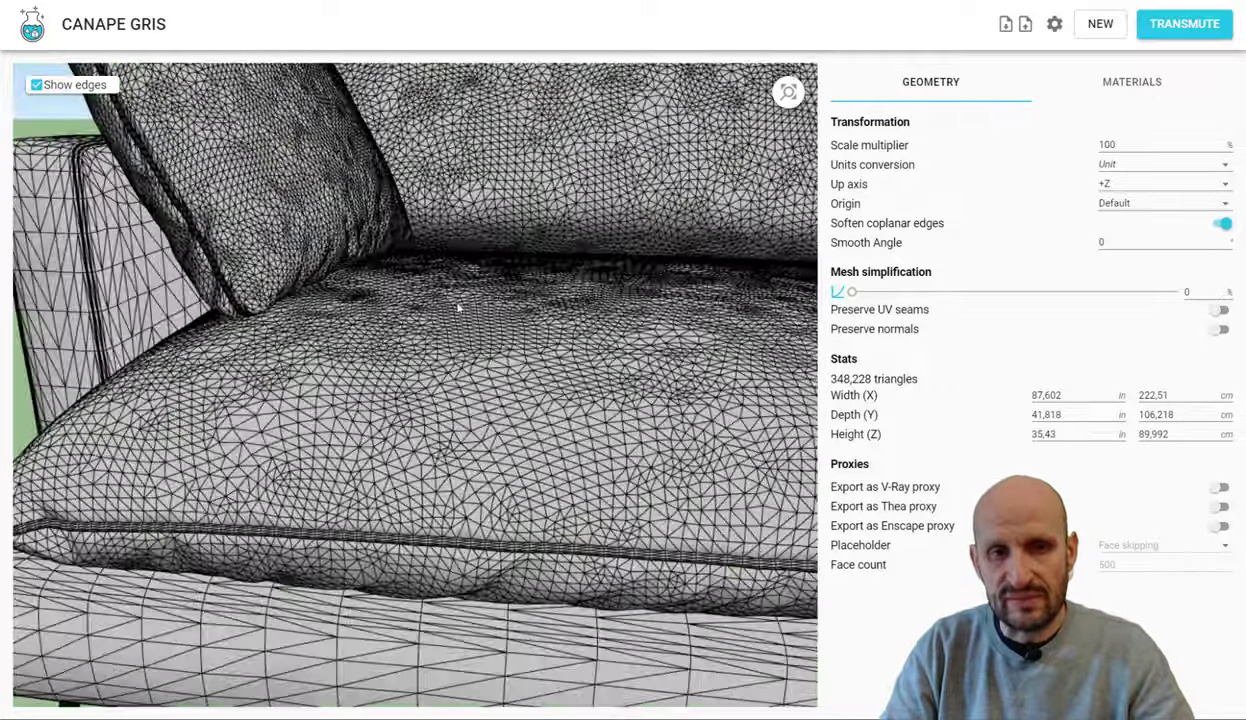
scroll(528, 337, "down", 2)
scroll(528, 348, "down", 2)
scroll(528, 348, "down", 3)
scroll(552, 386, "down", 2)
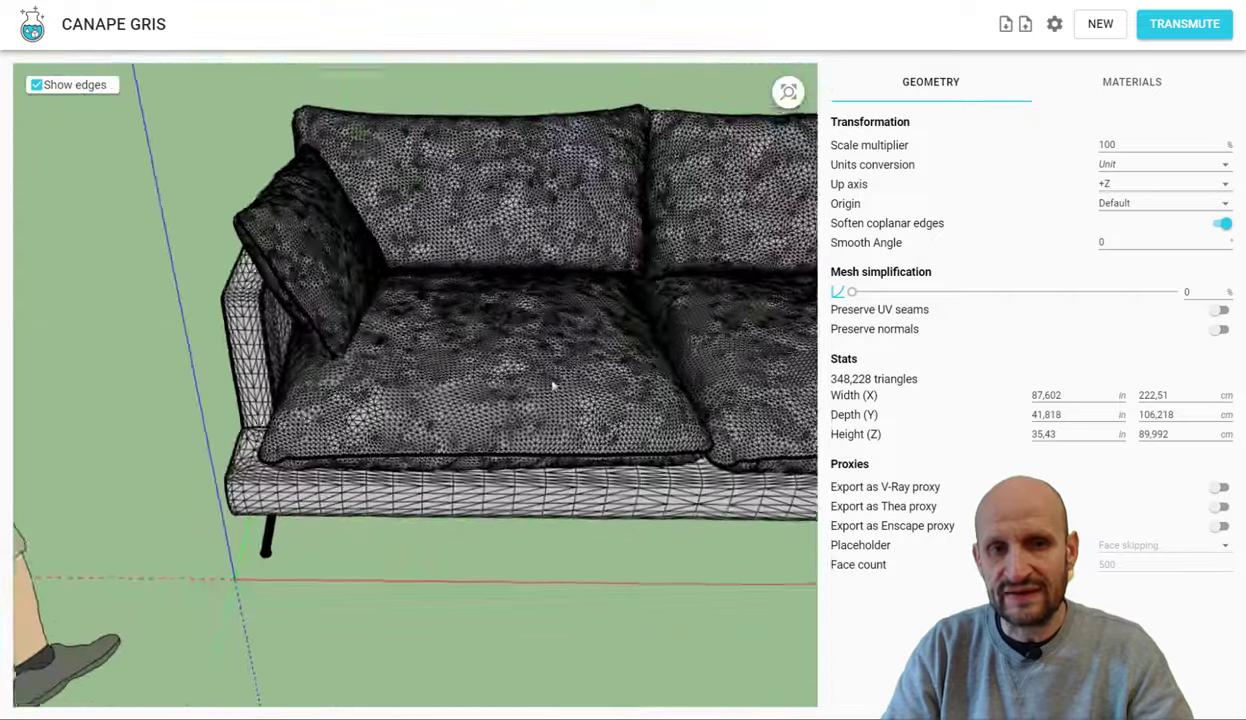
mouse_move(552, 386)
left_mouse_down()
mouse_move(363, 372)
mouse_move(412, 371)
left_mouse_up()
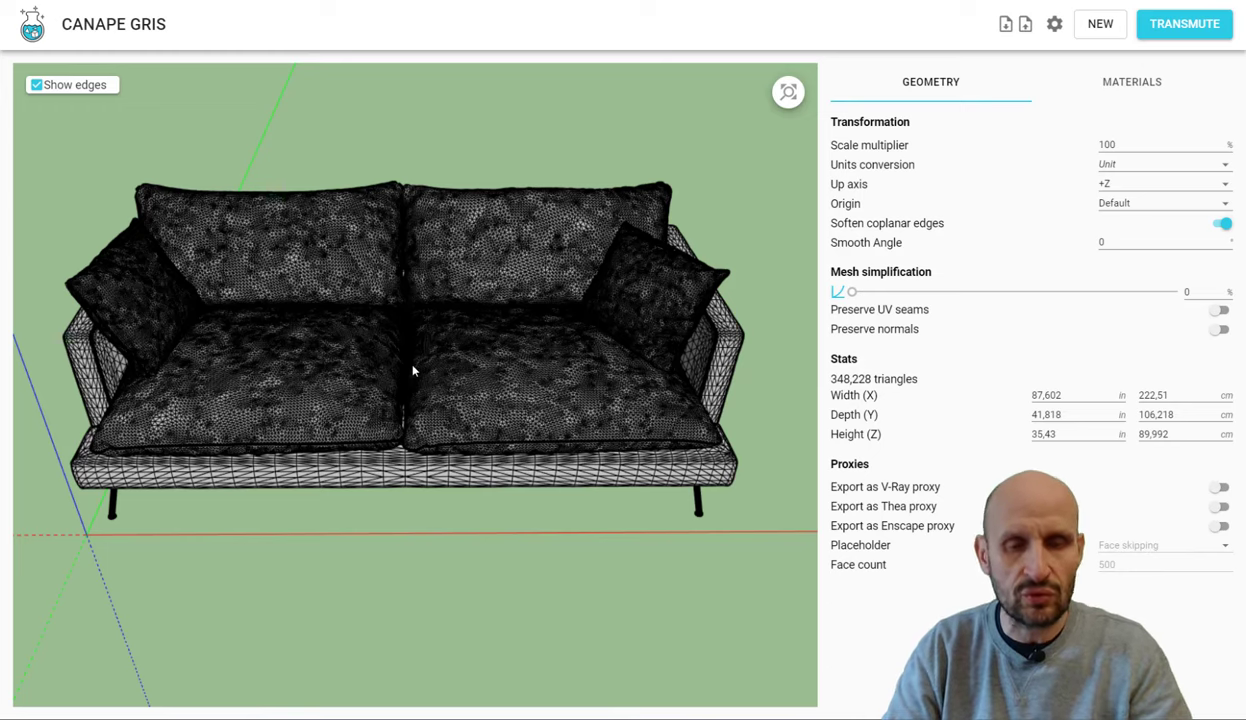
mouse_move(412, 371)
left_mouse_down()
mouse_move(447, 312)
mouse_move(375, 341)
mouse_move(421, 344)
left_mouse_up()
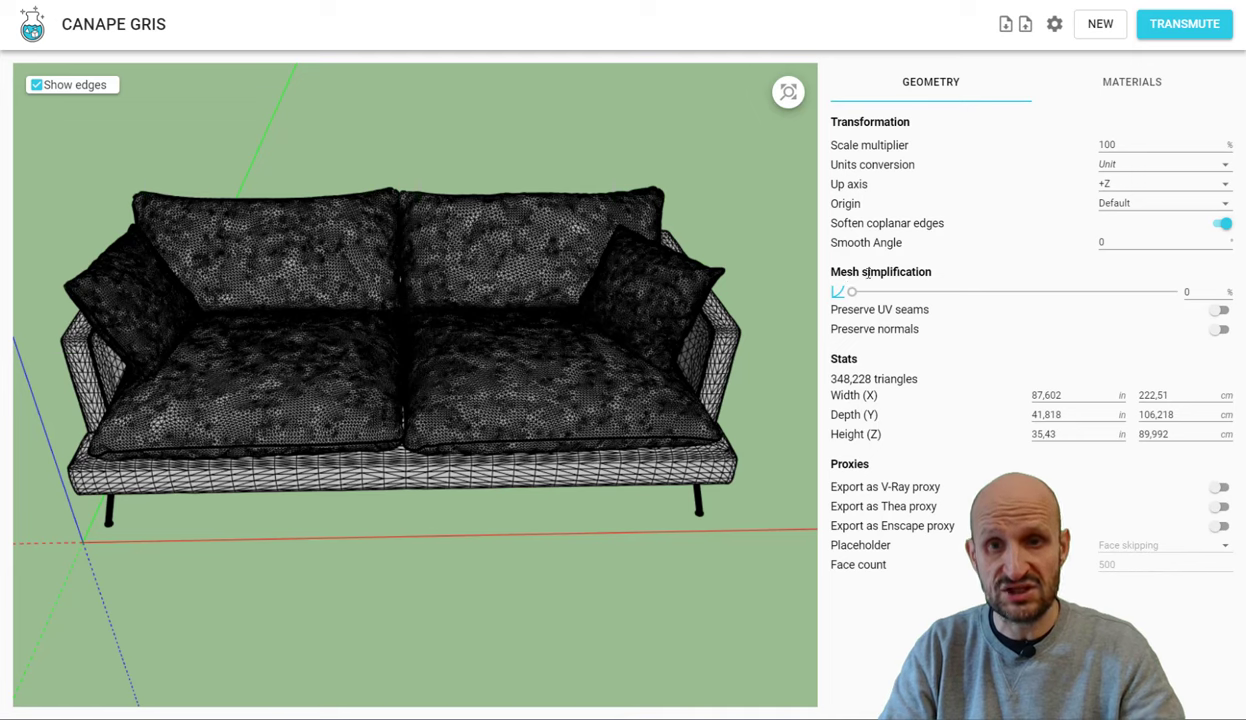
Step: Set Mesh simplification to 90%, reducing the sofa to 37,622 triangles
left_click_drag(931, 271, 851, 271)
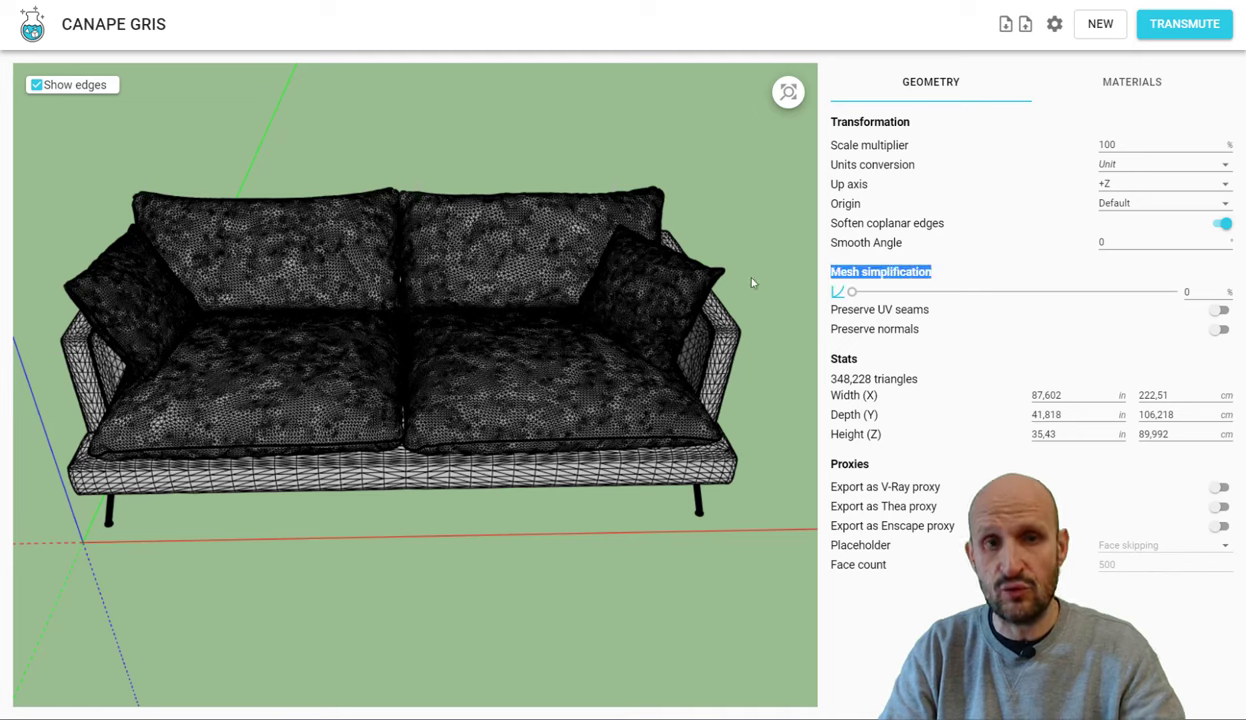
left_click(859, 299)
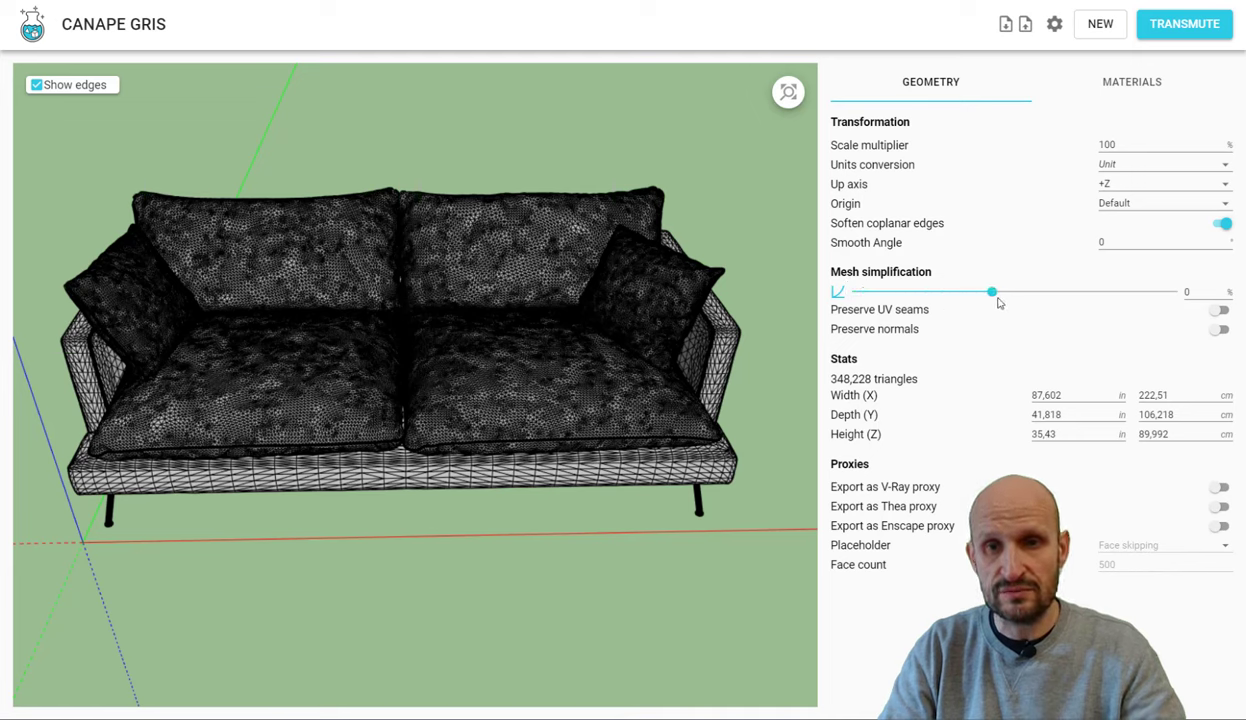
left_click_drag(1055, 300, 1051, 293)
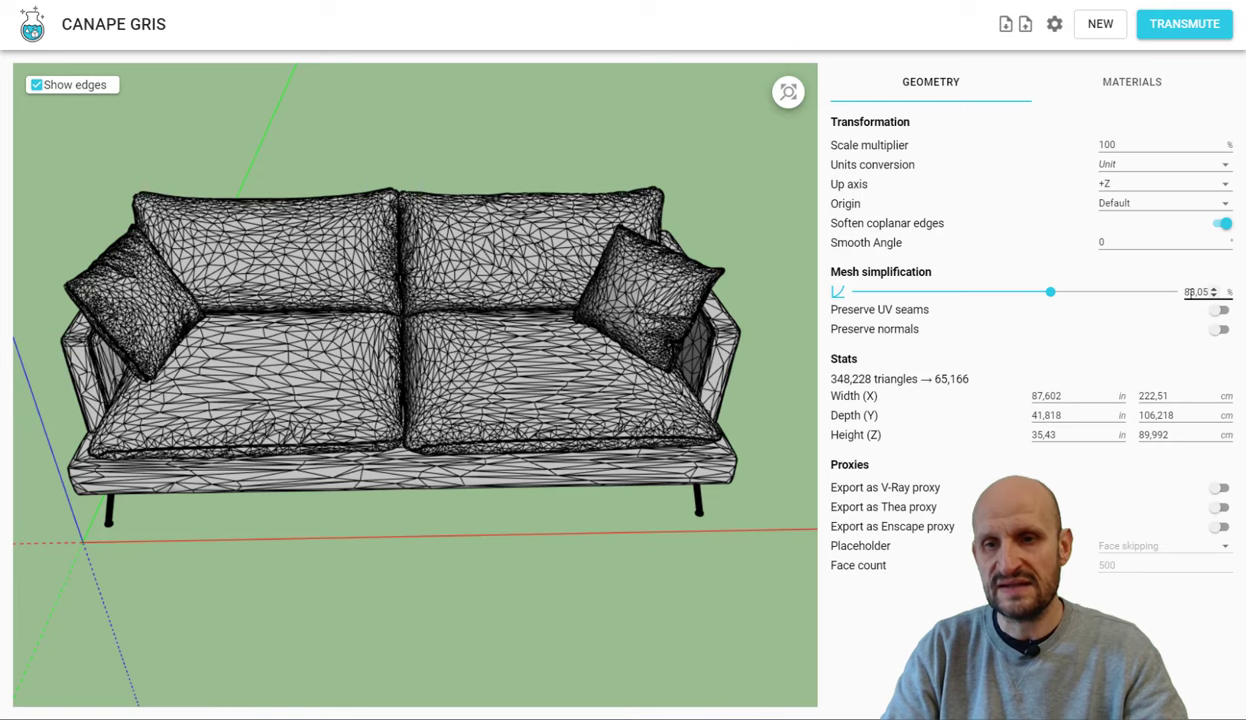
type("90")
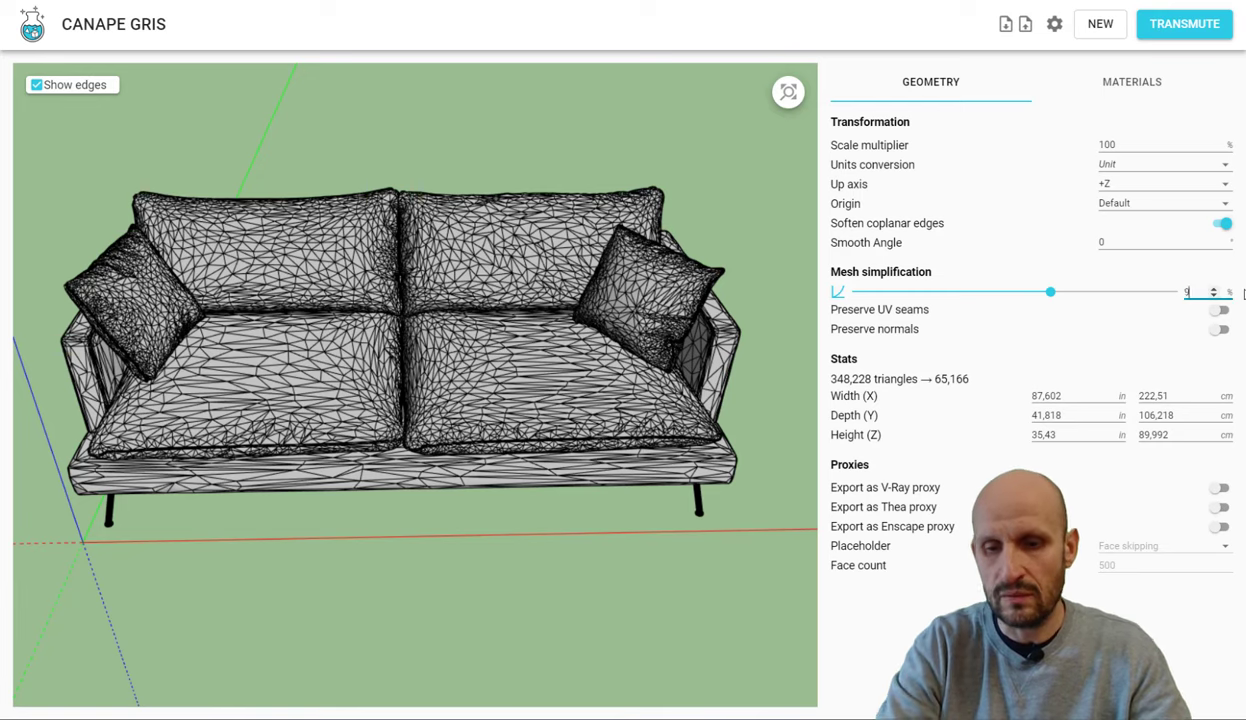
key("Return")
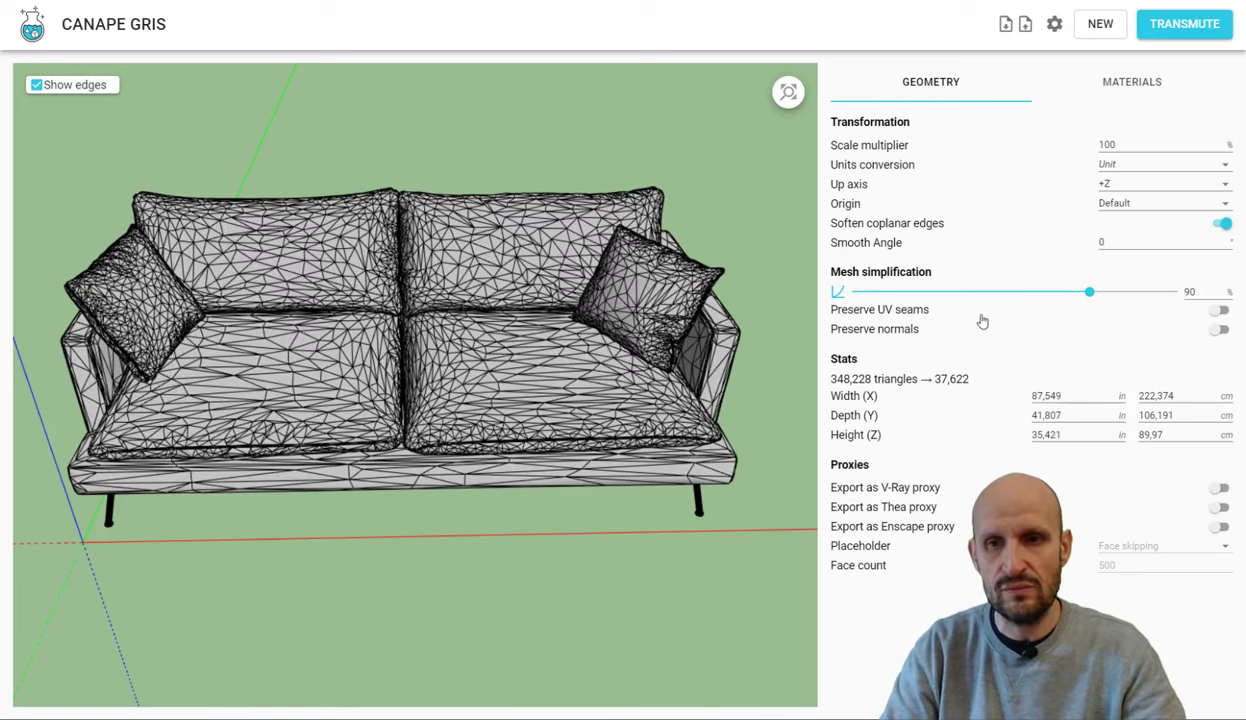
Step: Turn off Show edges on the simplified sofa preview
scroll(400, 330, "up", 5)
mouse_move(400, 330)
left_mouse_down()
mouse_move(492, 283)
mouse_move(398, 211)
mouse_move(597, 300)
left_mouse_up()
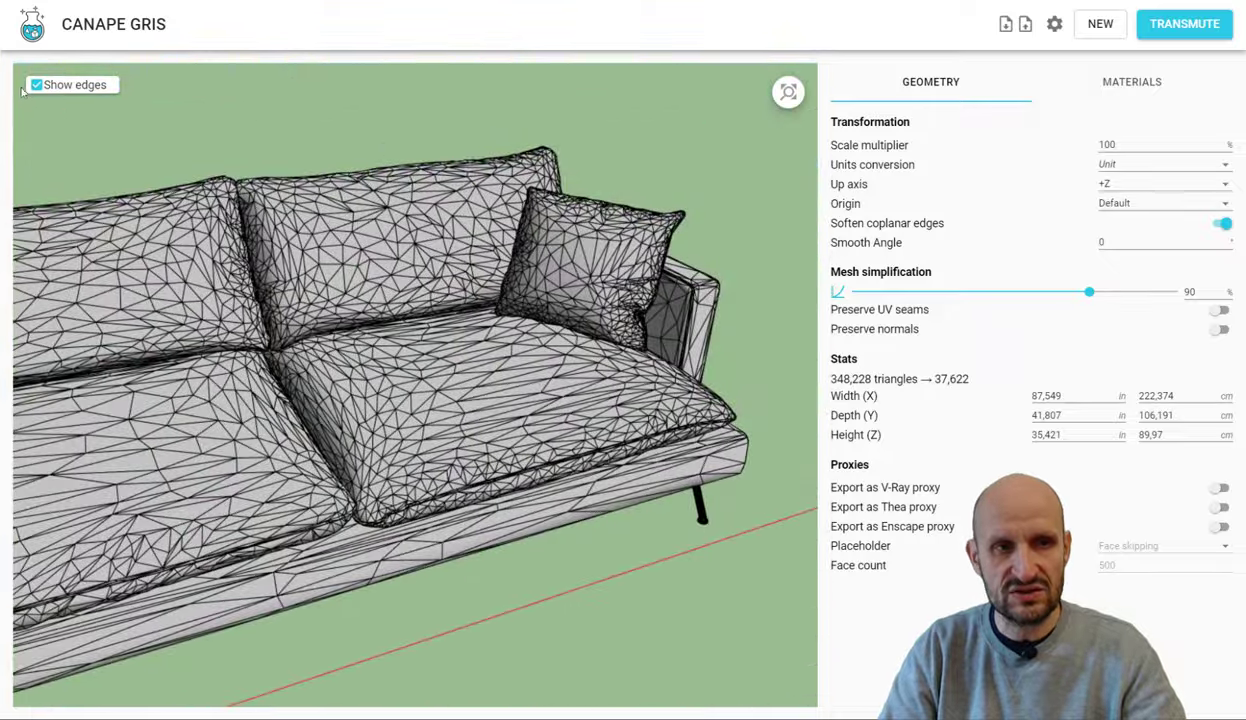
left_click(37, 86)
scroll(520, 303, "up", 3)
scroll(609, 289, "up", 3)
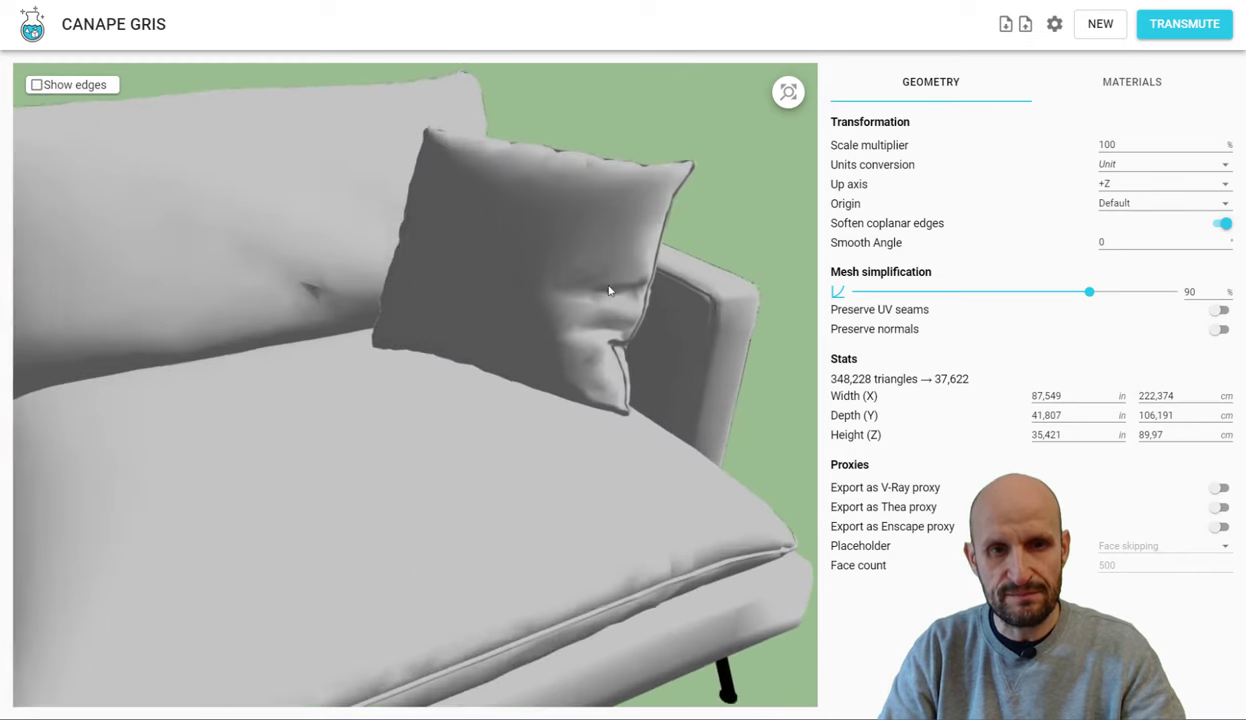
scroll(508, 435, "up", 3)
Step: Inspect the simplified cushions and armrest, then run TRANSMUTE to export a SketchUp file
left_click_drag(508, 435, 528, 411)
mouse_move(620, 503)
left_mouse_down()
mouse_move(509, 325)
mouse_move(445, 345)
mouse_move(593, 315)
left_mouse_up()
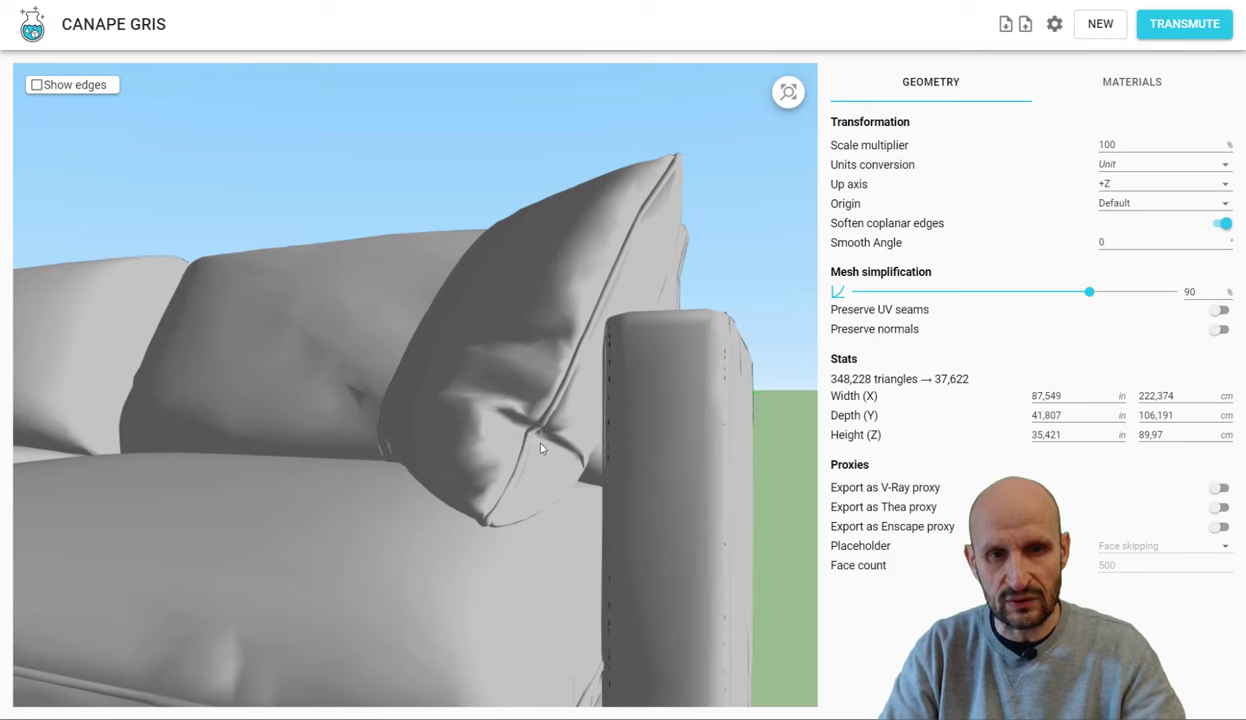
scroll(540, 448, "down", 2)
mouse_move(540, 448)
left_mouse_down()
mouse_move(481, 354)
mouse_move(543, 425)
left_mouse_up()
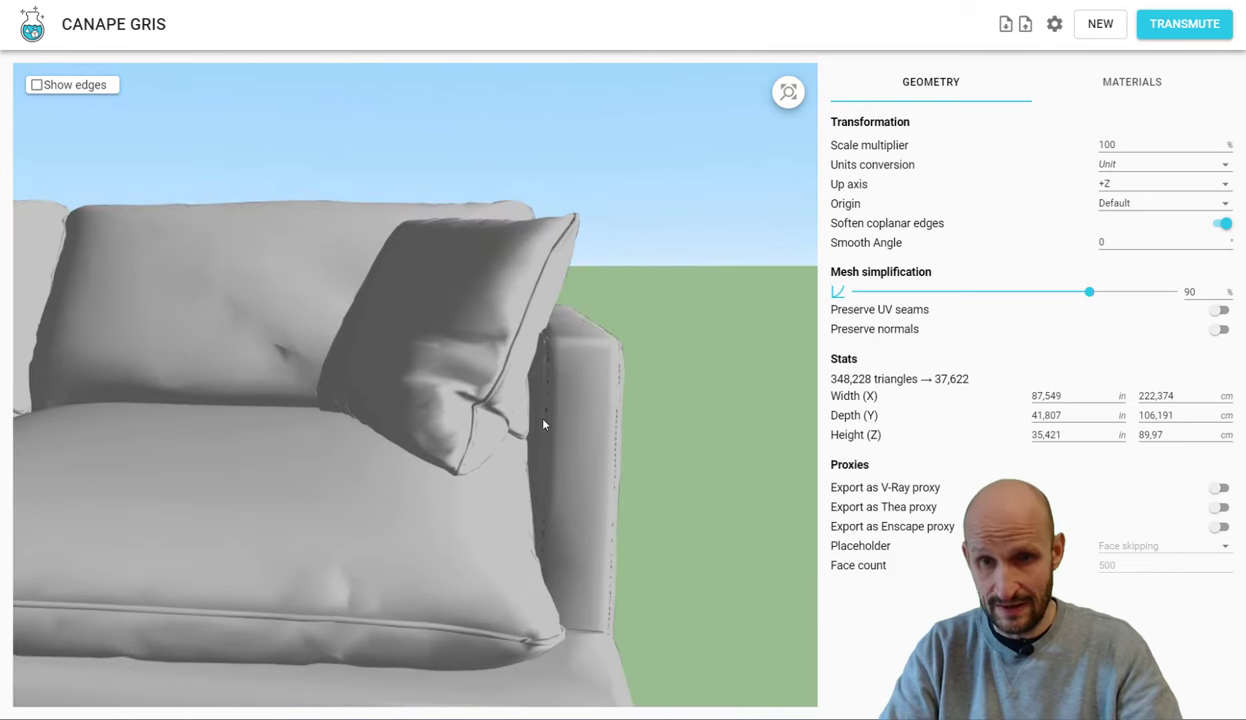
left_click_drag(412, 298, 420, 295)
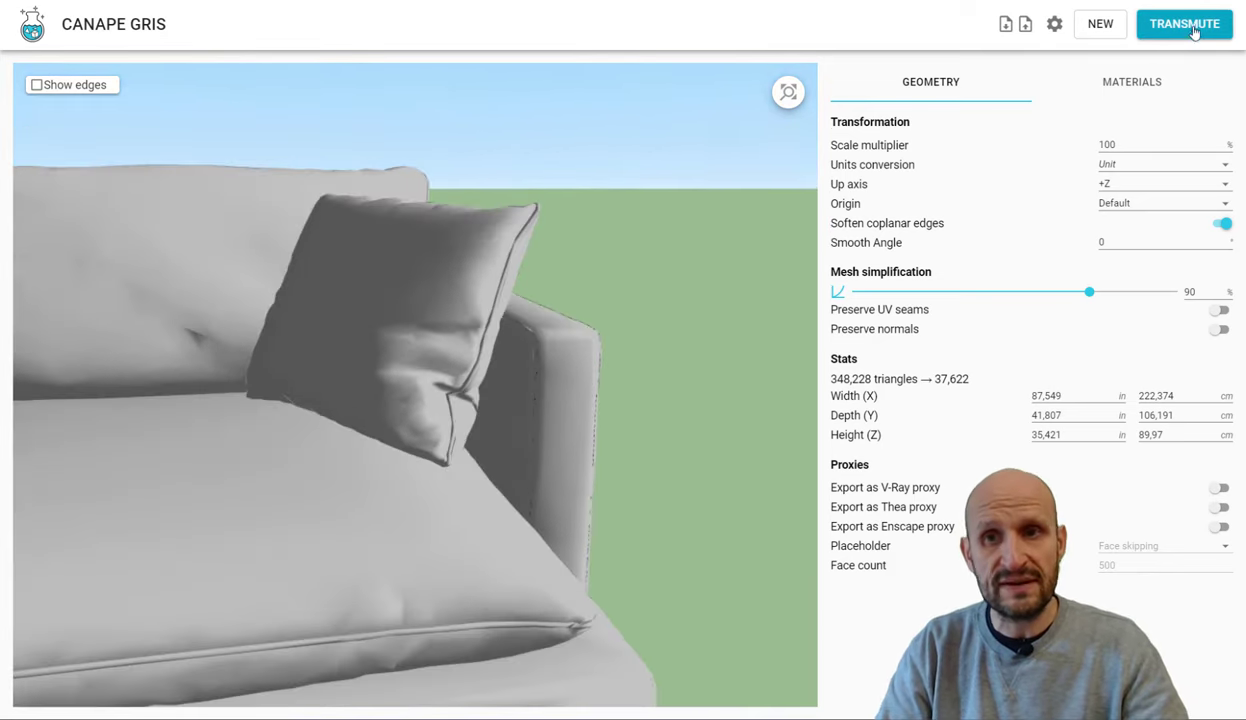
left_click(1193, 32)
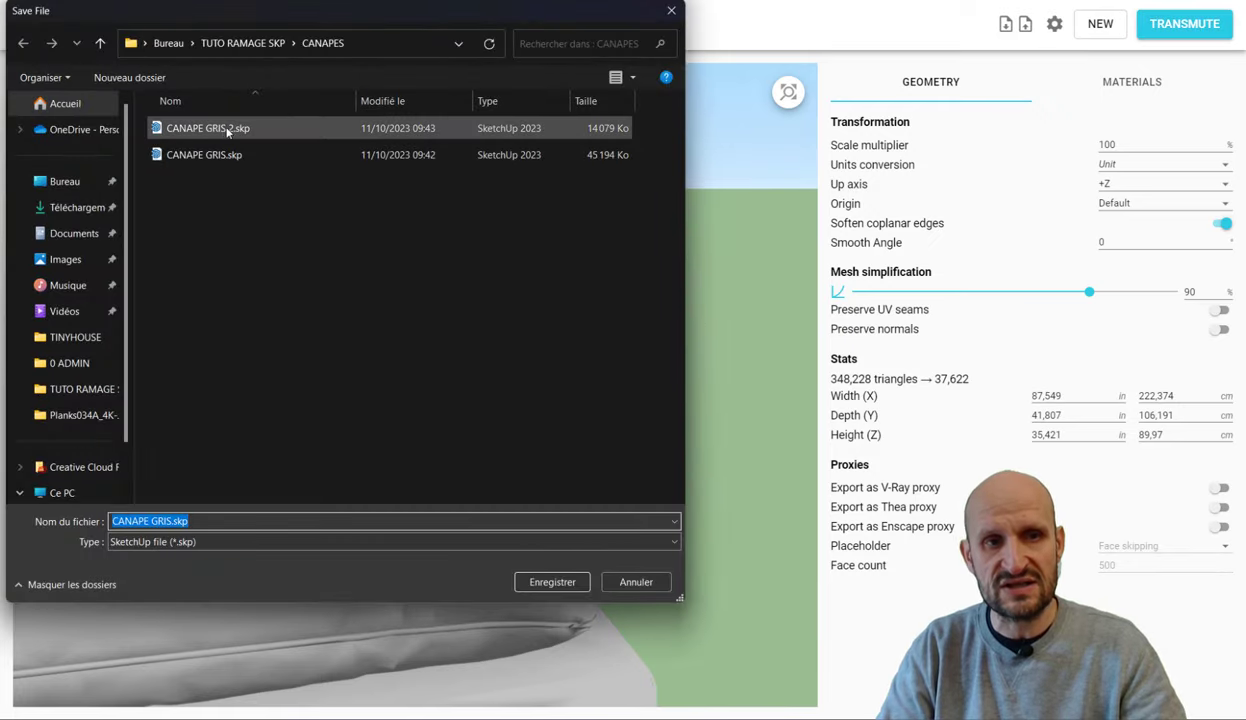
mouse_move(208, 128)
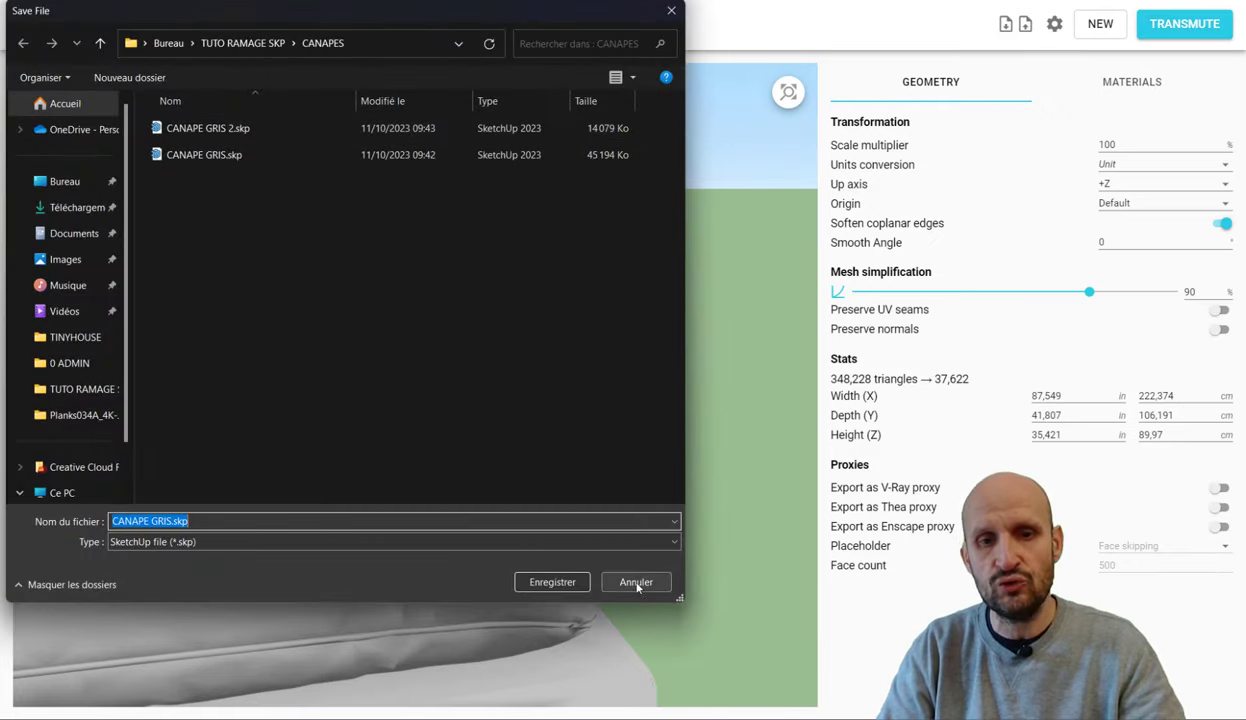
Step: Cancel the Transmutr save and bring the TUTO RAMAGE SKP folder window forward
left_click(636, 582)
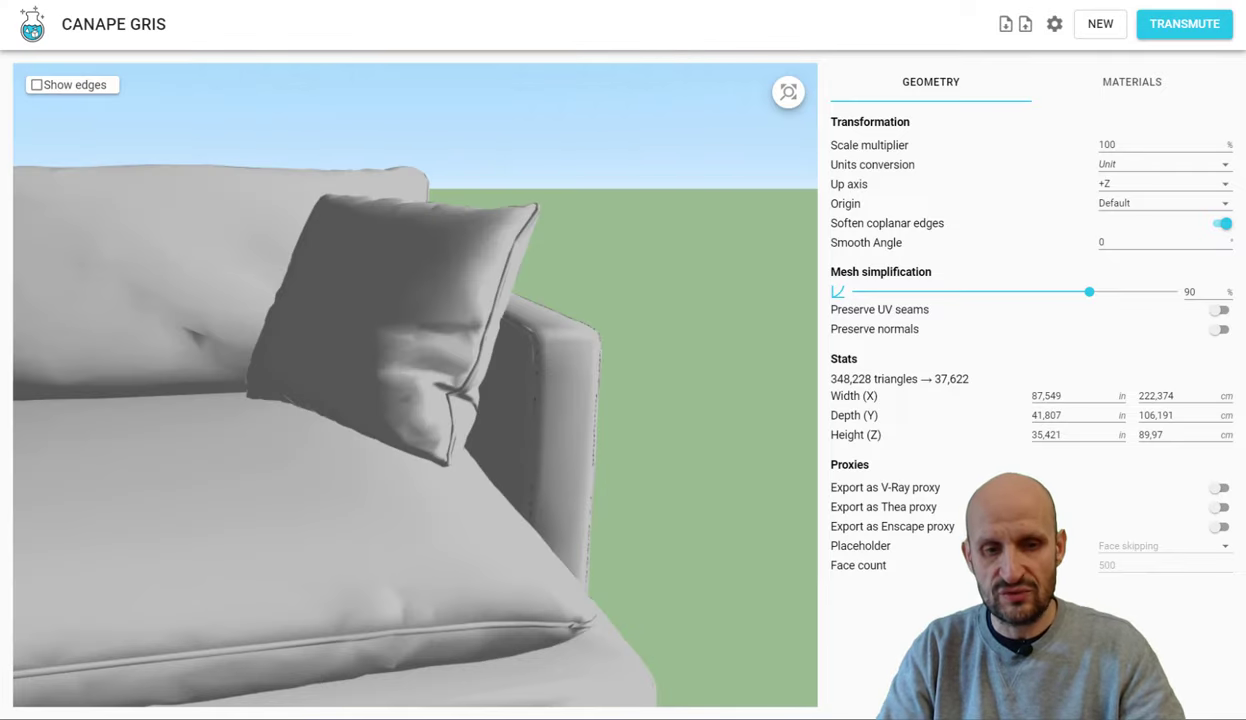
left_click(505, 650)
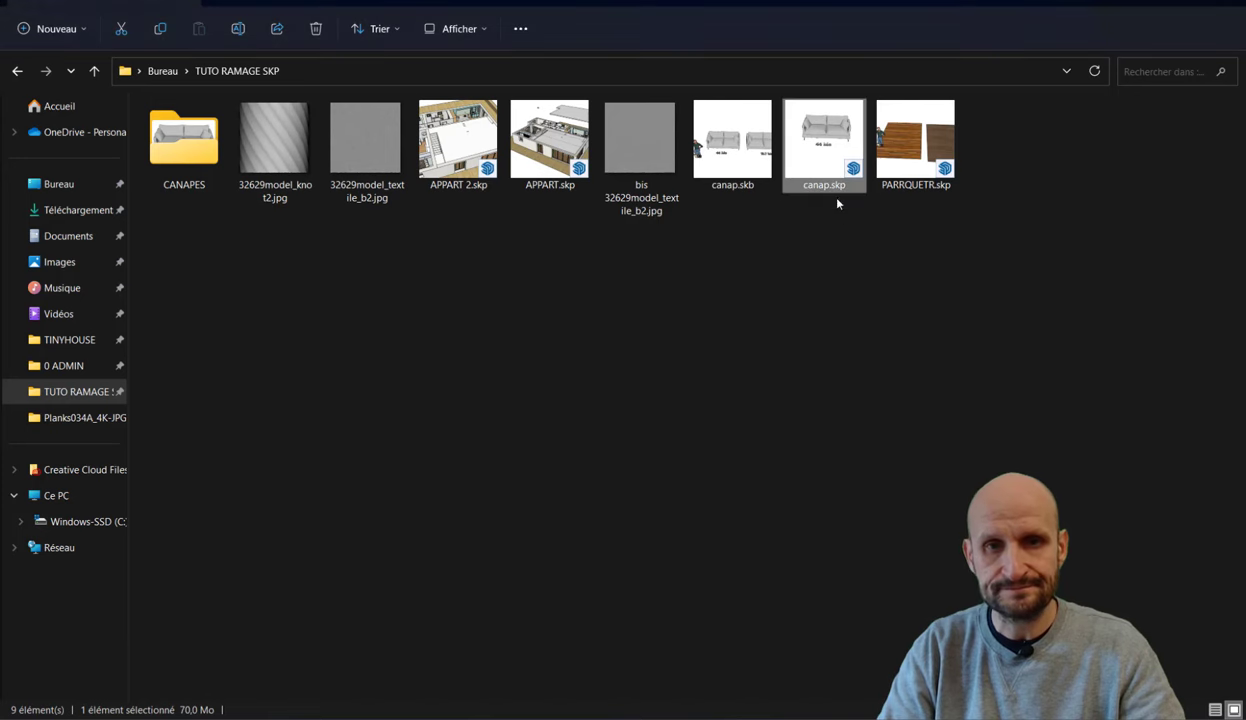
Step: Open the CANAPES folder to compare CANAPE GRIS 2.skp (14 079 Ko) with the 45 194 Ko original
left_click(191, 153)
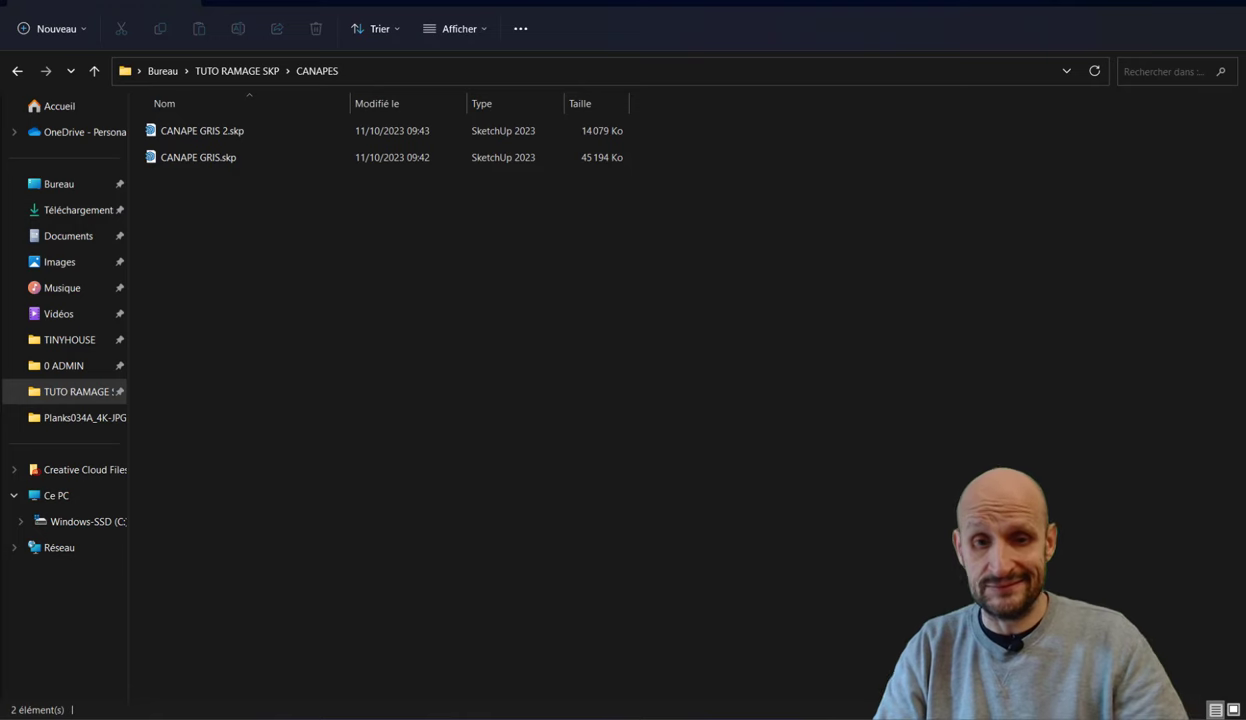
Step: Return to the sofa model in SketchUp and orbit to reveal the second sofa
left_click(1050, 640)
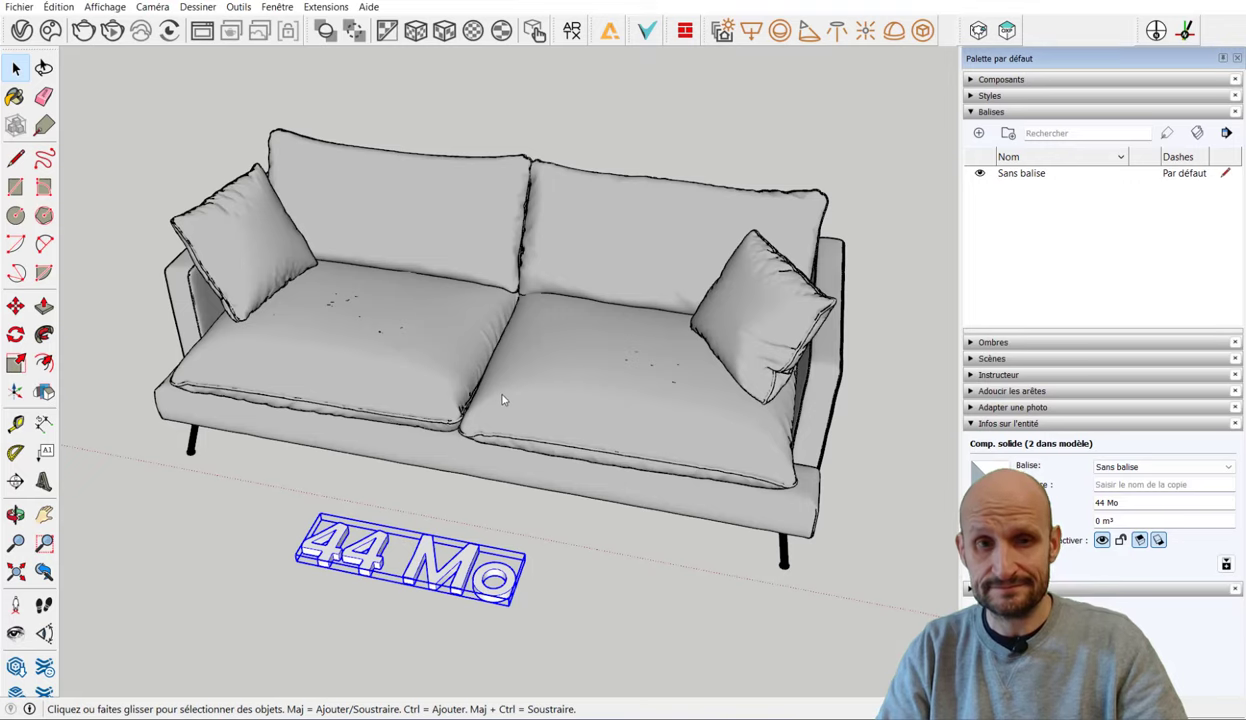
scroll(510, 400, "down", 2)
scroll(510, 400, "down", 2)
scroll(510, 400, "down", 2)
mouse_move(510, 400)
middle_mouse_down()
mouse_move(628, 411)
mouse_move(645, 395)
mouse_move(228, 400)
mouse_move(624, 497)
mouse_move(627, 455)
mouse_move(592, 317)
mouse_move(506, 236)
mouse_move(407, 204)
mouse_move(705, 445)
mouse_move(623, 381)
mouse_move(687, 436)
mouse_move(514, 467)
mouse_move(669, 471)
mouse_move(369, 419)
middle_mouse_up()
scroll(624, 497, "up", 3)
scroll(705, 445, "up", 3)
scroll(705, 445, "up", 3)
scroll(705, 445, "up", 3)
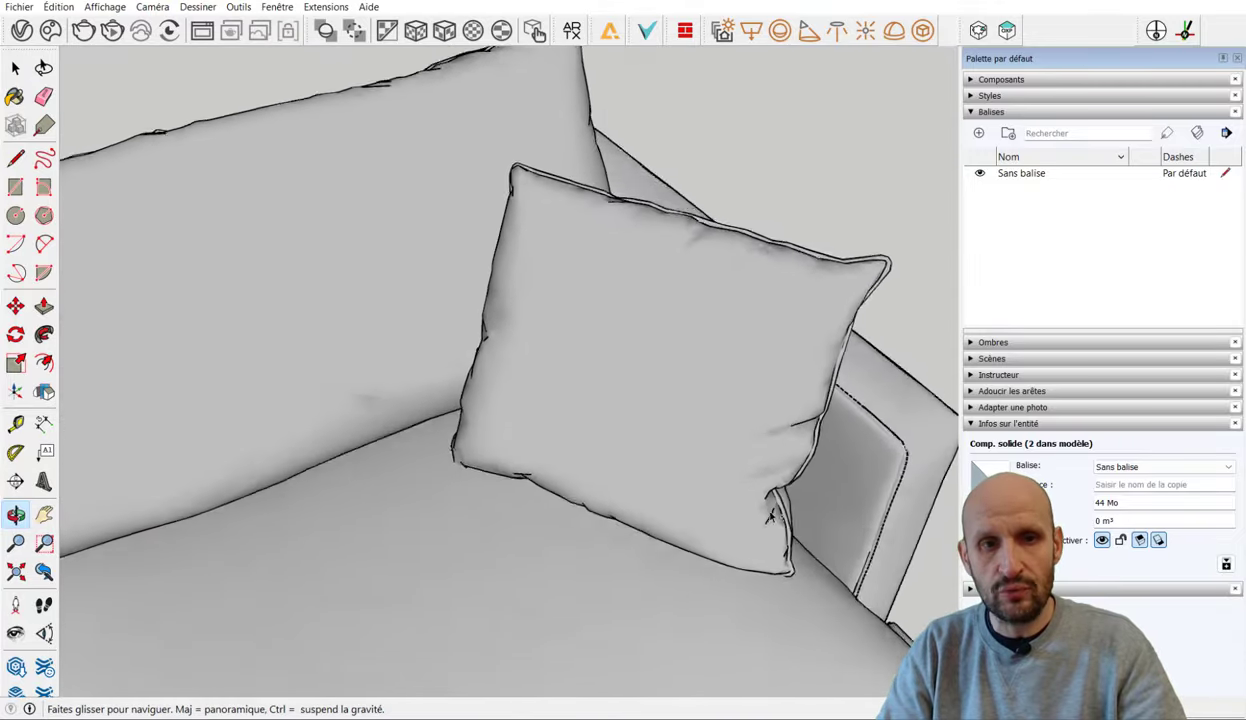
scroll(369, 419, "up", 3)
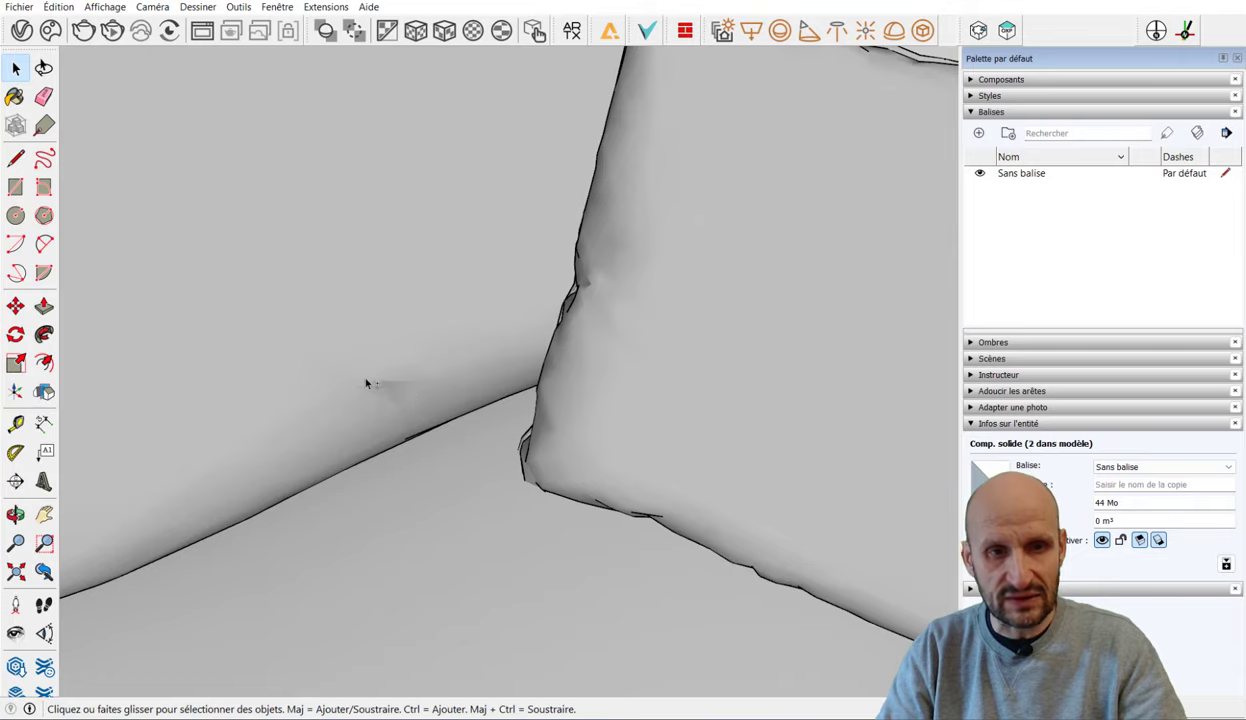
Step: Bring both sofas into view and select the lighter 13.7 Mo right-hand sofa
scroll(383, 371, "down", 3)
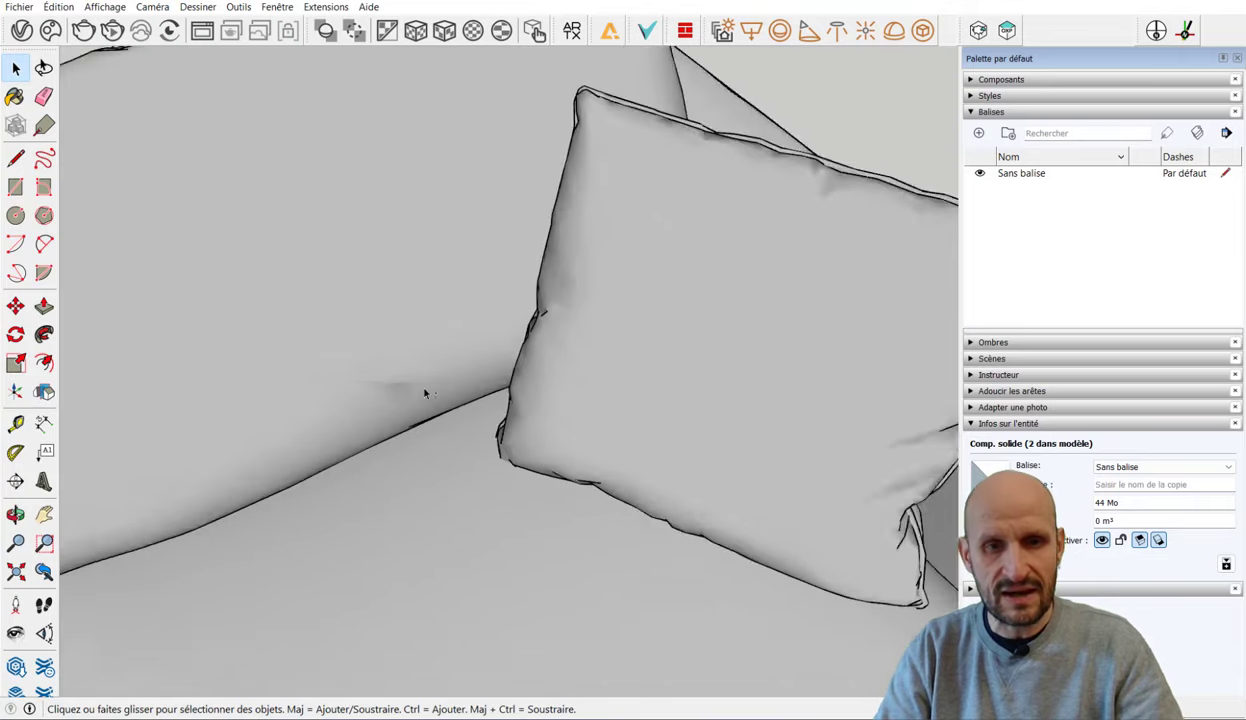
scroll(425, 392, "down", 3)
mouse_move(425, 392)
middle_mouse_down()
mouse_move(369, 348)
mouse_move(517, 325)
mouse_move(472, 296)
middle_mouse_up()
scroll(472, 296, "down", 3)
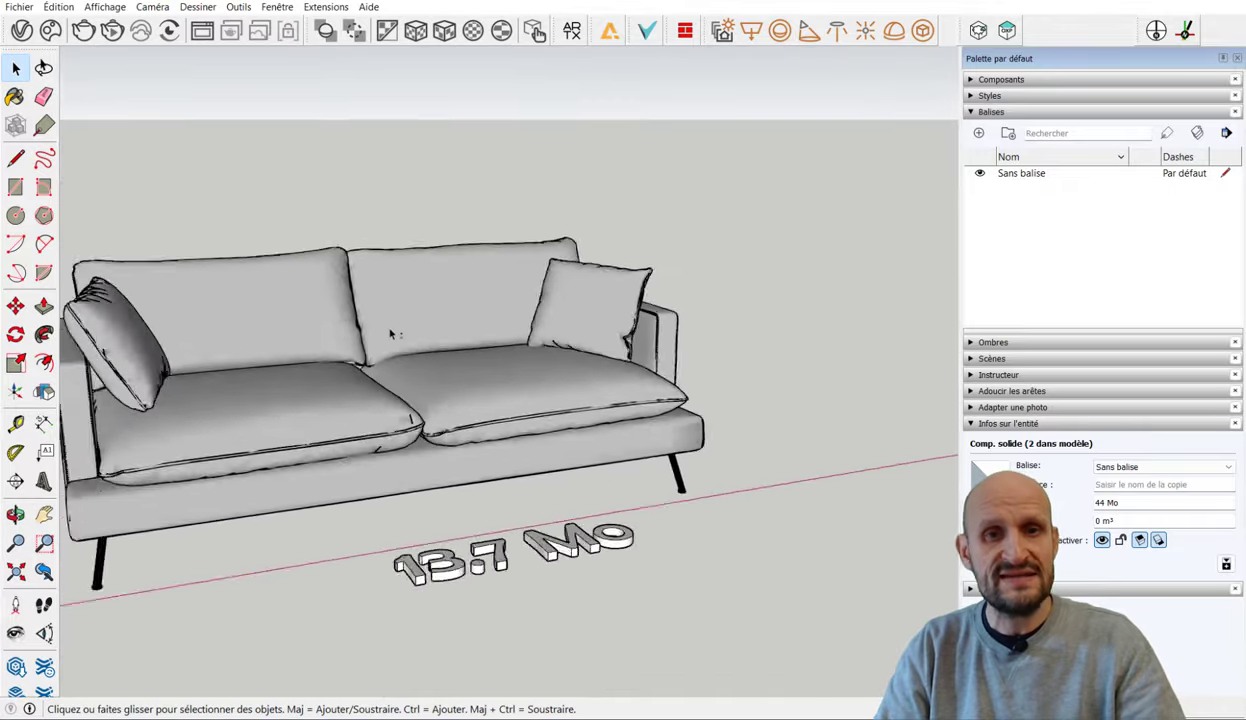
scroll(459, 339, "down", 2)
middle_click_drag(459, 339, 522, 344)
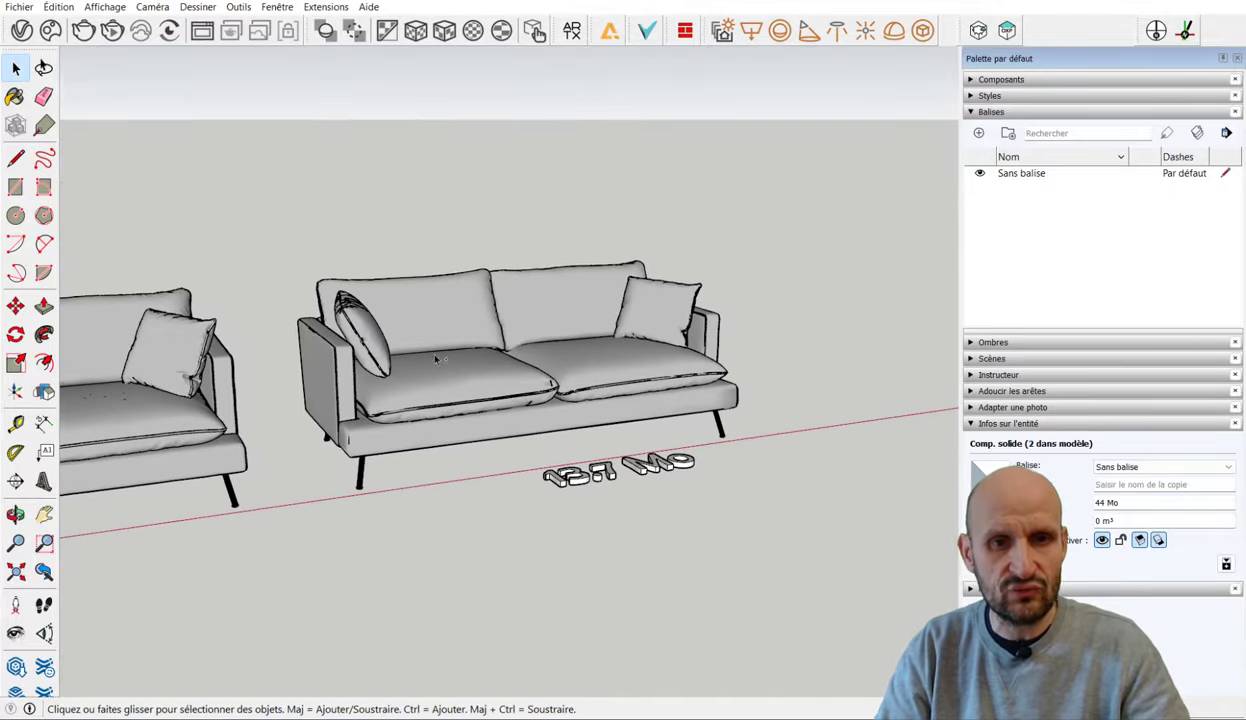
mouse_move(436, 360)
middle_mouse_down()
mouse_move(414, 335)
mouse_move(473, 556)
middle_mouse_up()
scroll(752, 362, "up", 2)
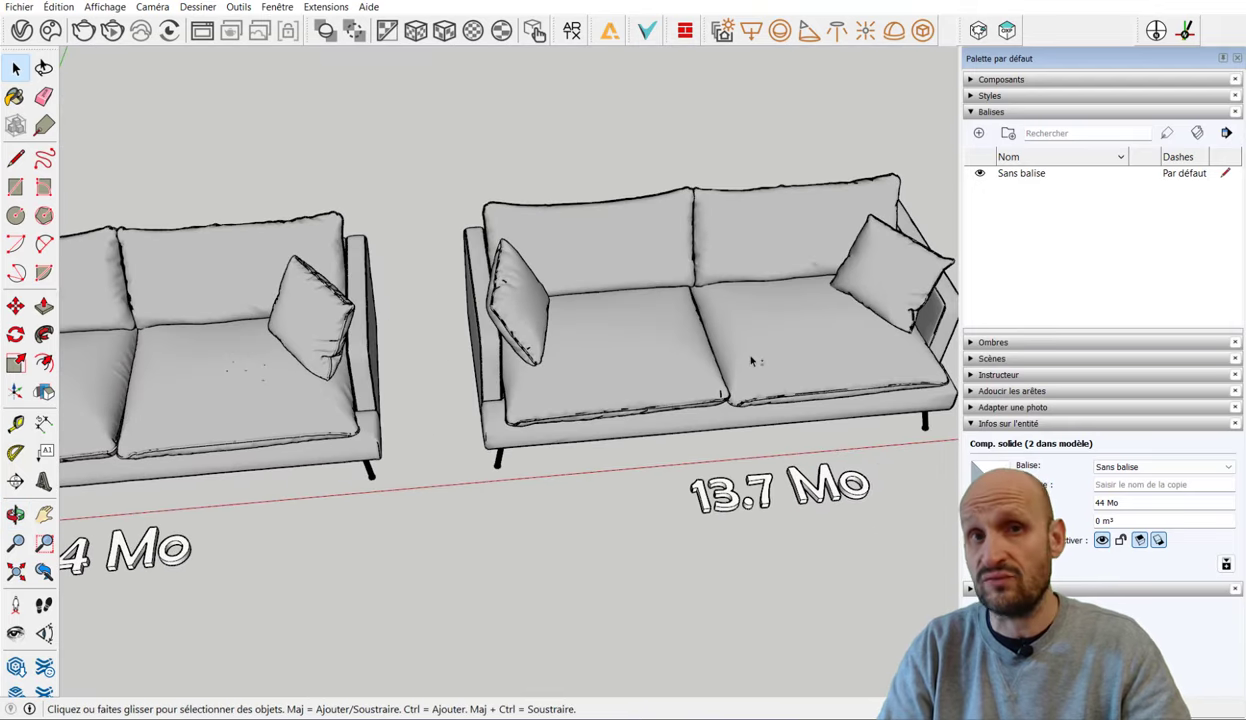
middle_click_drag(752, 362, 701, 384)
left_click(815, 240)
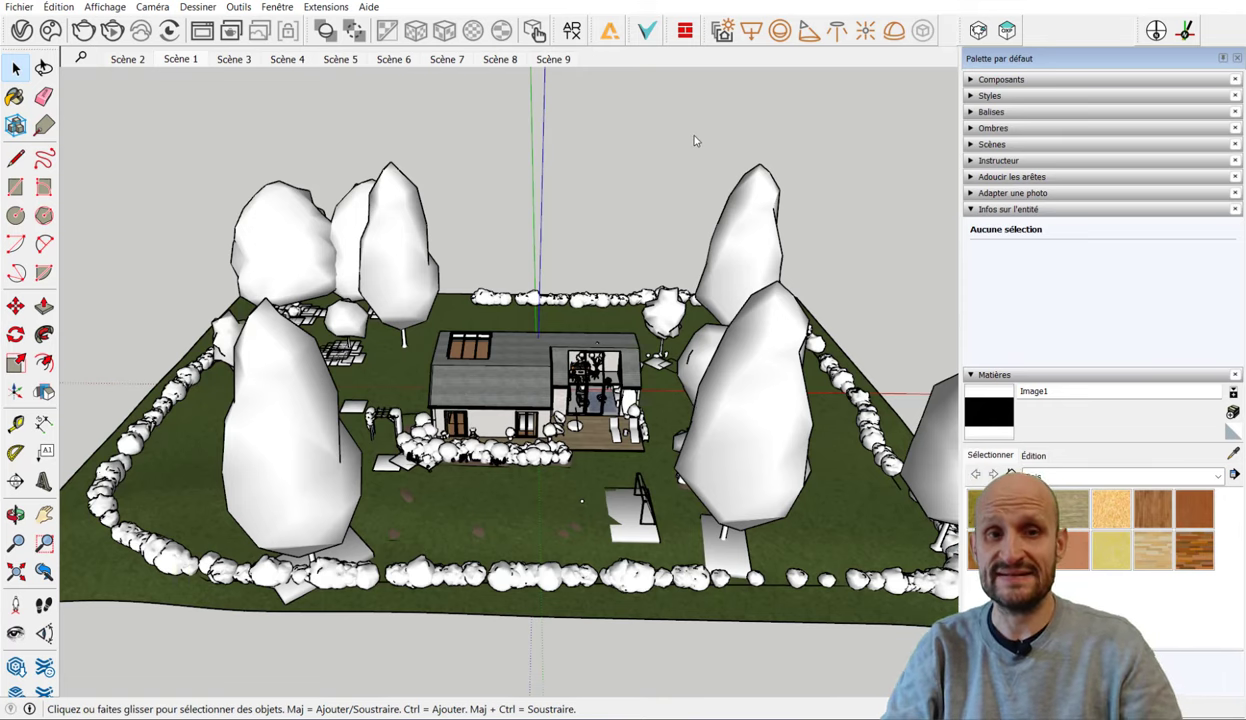
key("w")
left_click_drag(693, 139, 731, 308)
middle_click_drag(731, 308, 569, 507)
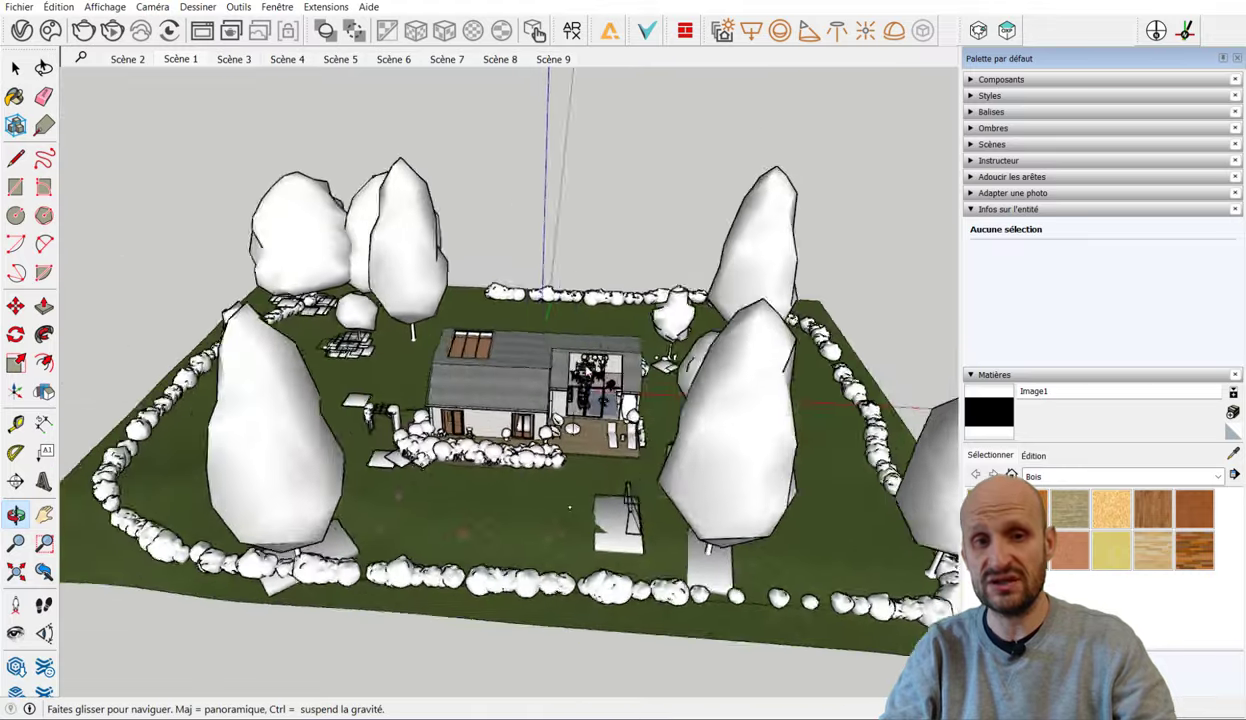
left_click_drag(610, 521, 505, 333)
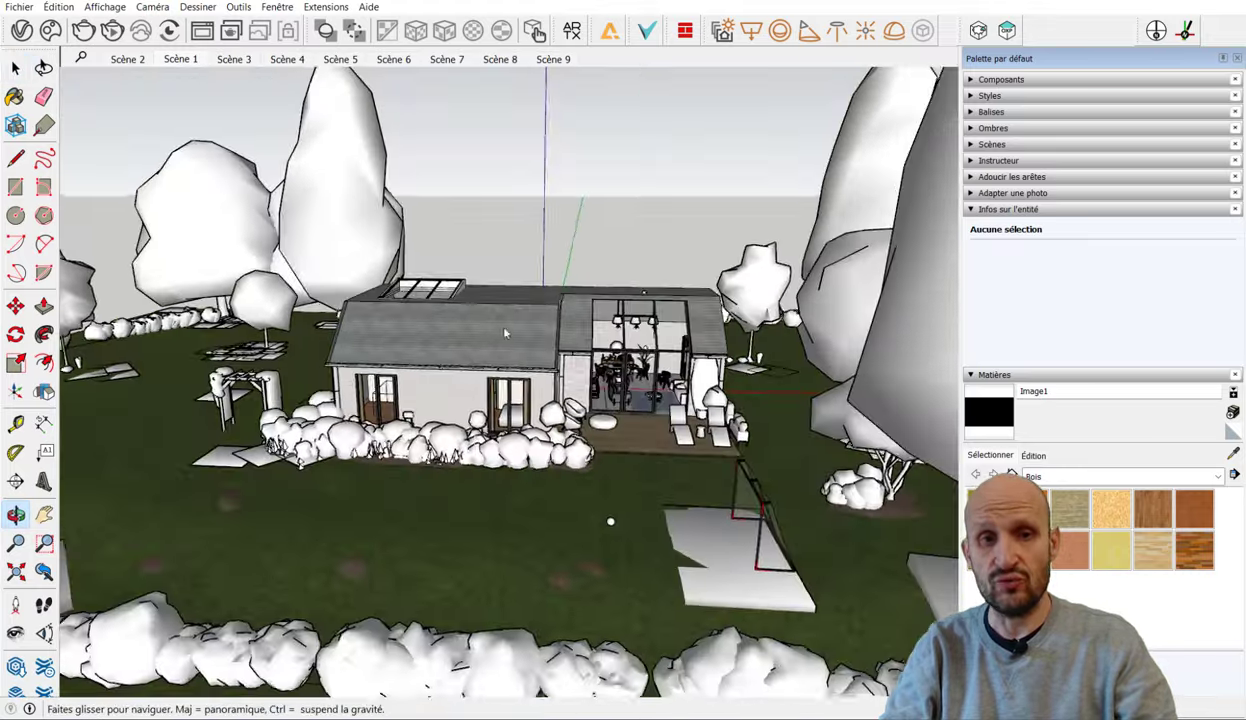
mouse_move(505, 333)
middle_mouse_down()
mouse_move(852, 268)
mouse_move(636, 258)
middle_mouse_up()
key("space")
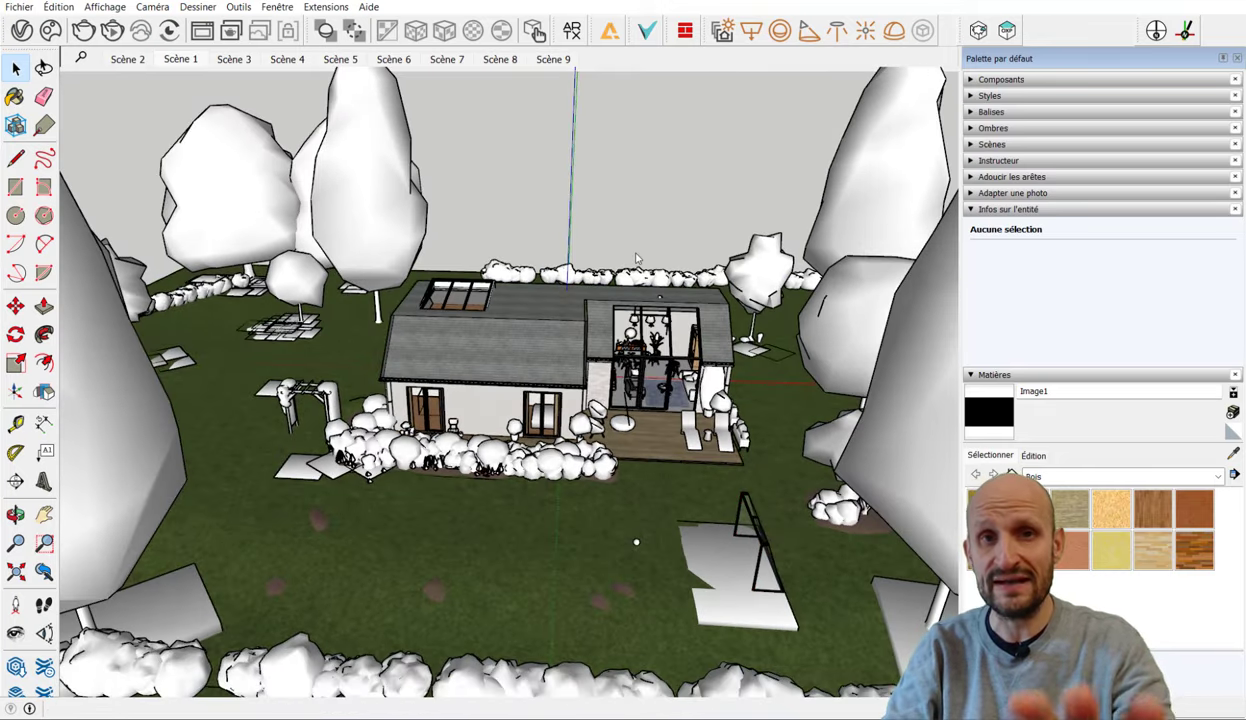
middle_click_drag(617, 259, 600, 300)
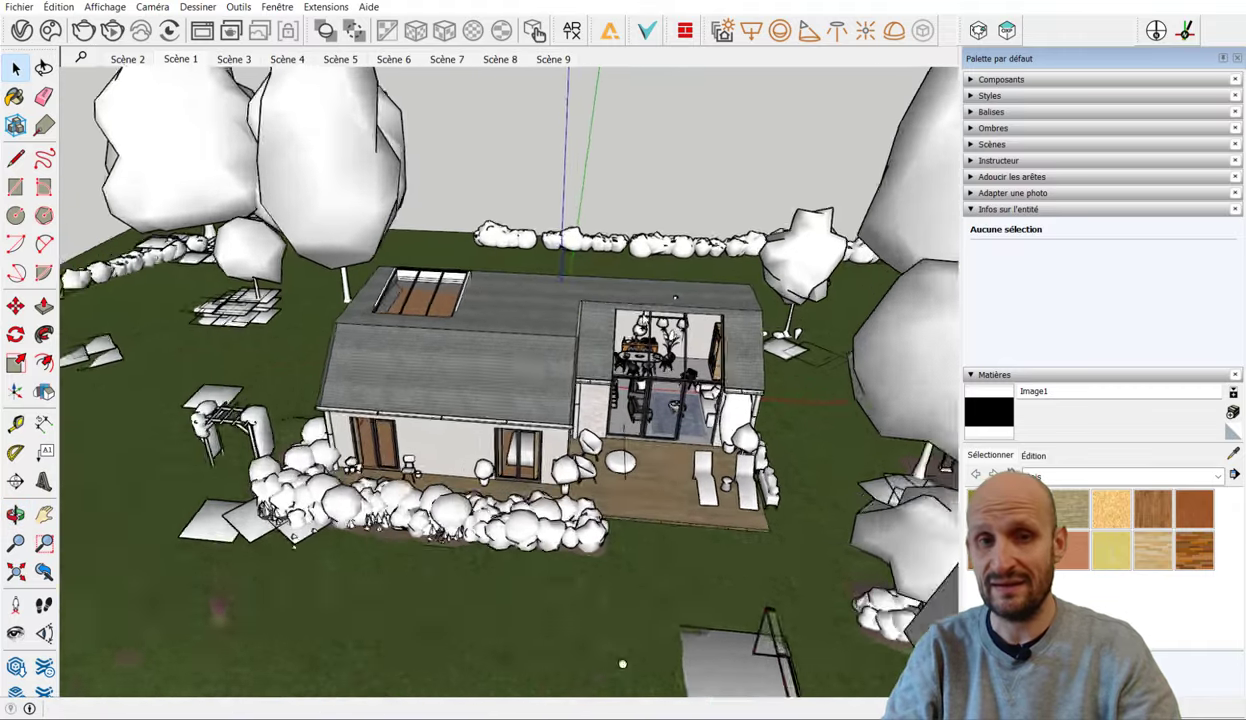
middle_click_drag(622, 663, 688, 245)
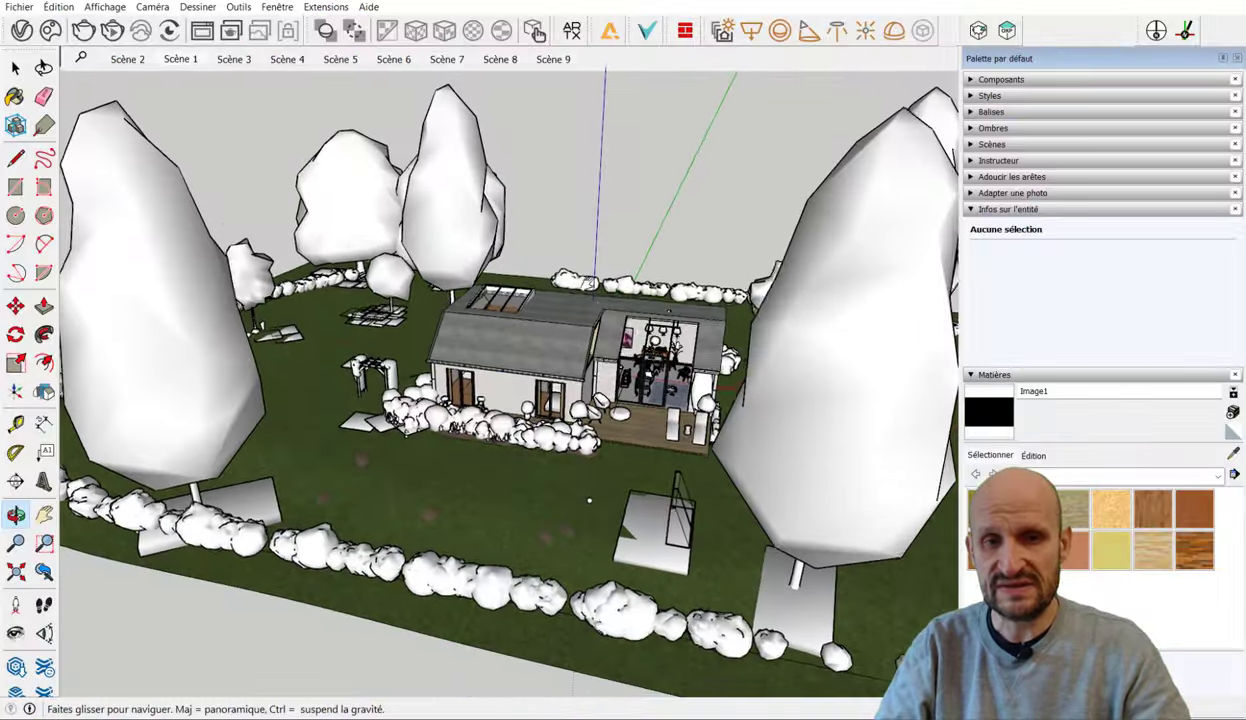
left_click_drag(600, 372, 632, 370)
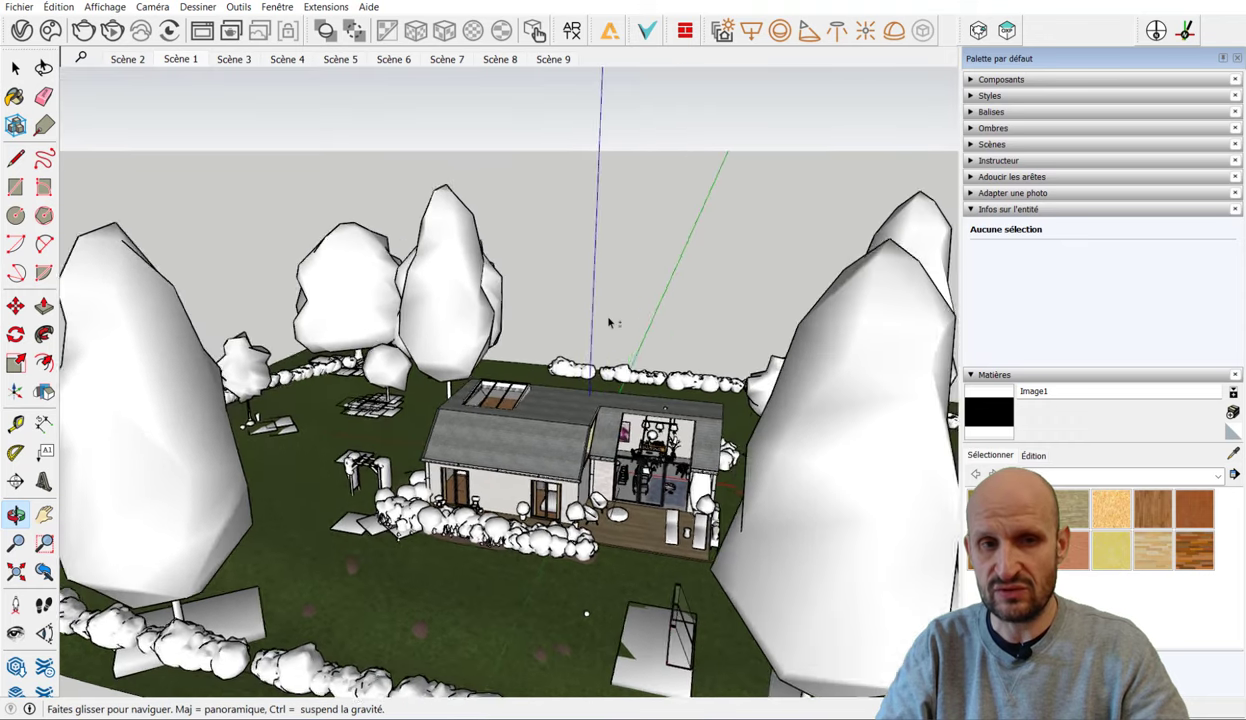
middle_click_drag(634, 370, 463, 300)
Step: Select the roof group, orbit to inspect it, and swap Entity Info for the Balises tag list
left_click(463, 300)
left_click(573, 450)
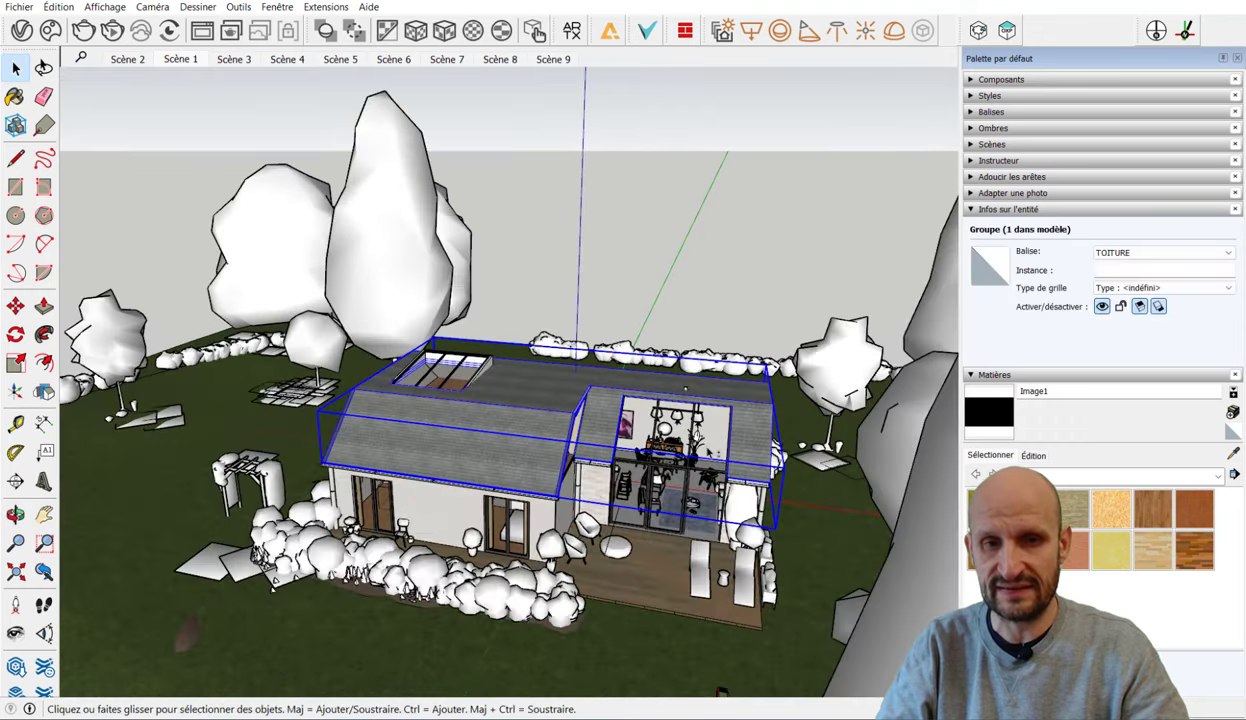
scroll(590, 430, "up", 5)
middle_click_drag(590, 430, 663, 372)
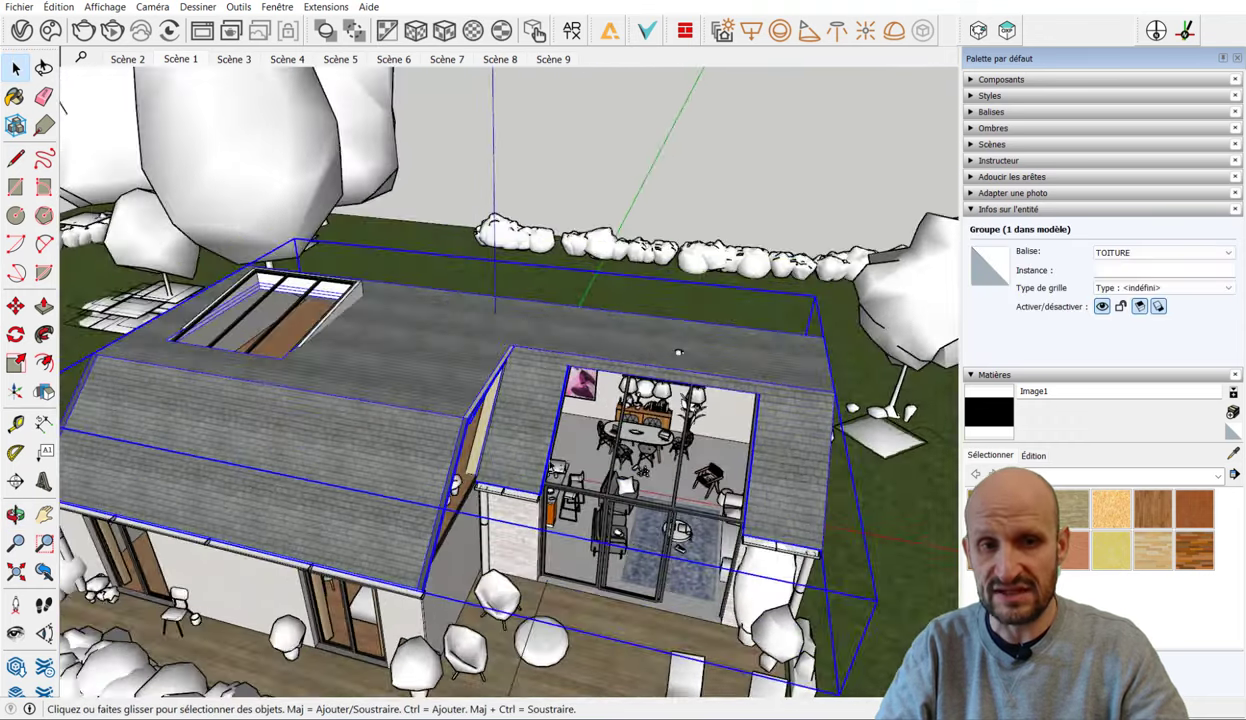
mouse_move(455, 385)
middle_mouse_down()
mouse_move(537, 405)
mouse_move(592, 369)
mouse_move(690, 340)
middle_mouse_up()
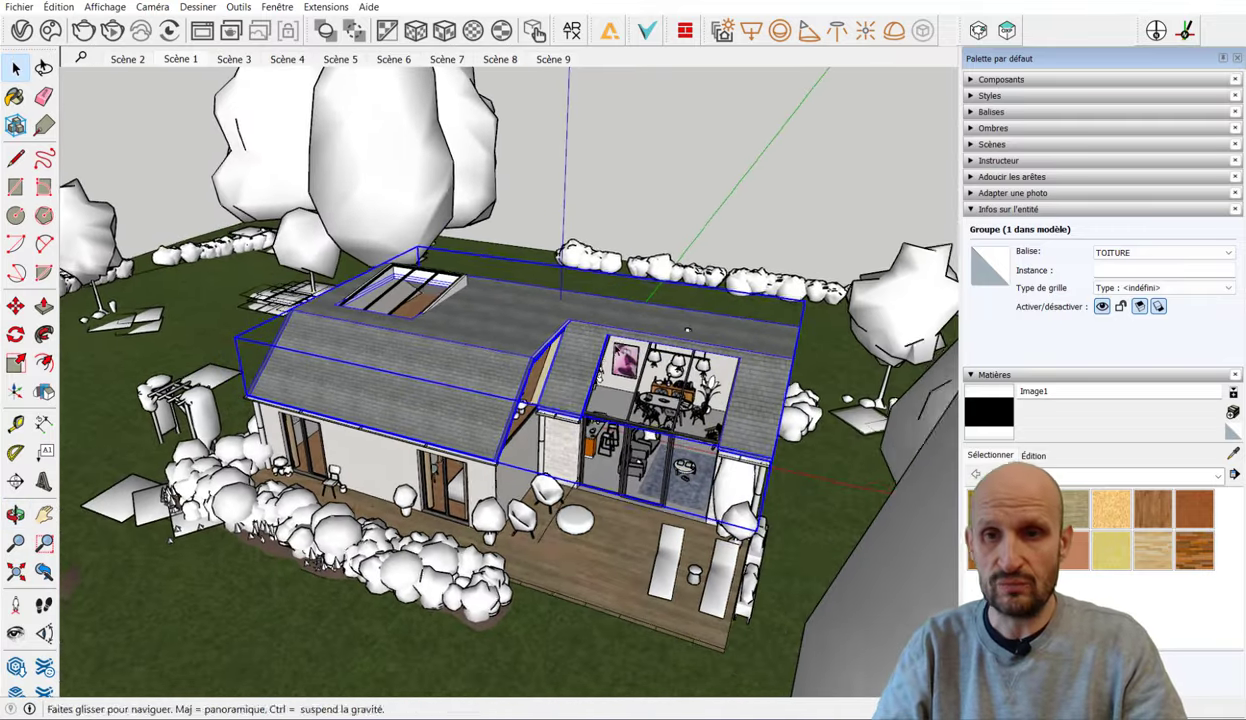
left_click(997, 210)
left_click(992, 112)
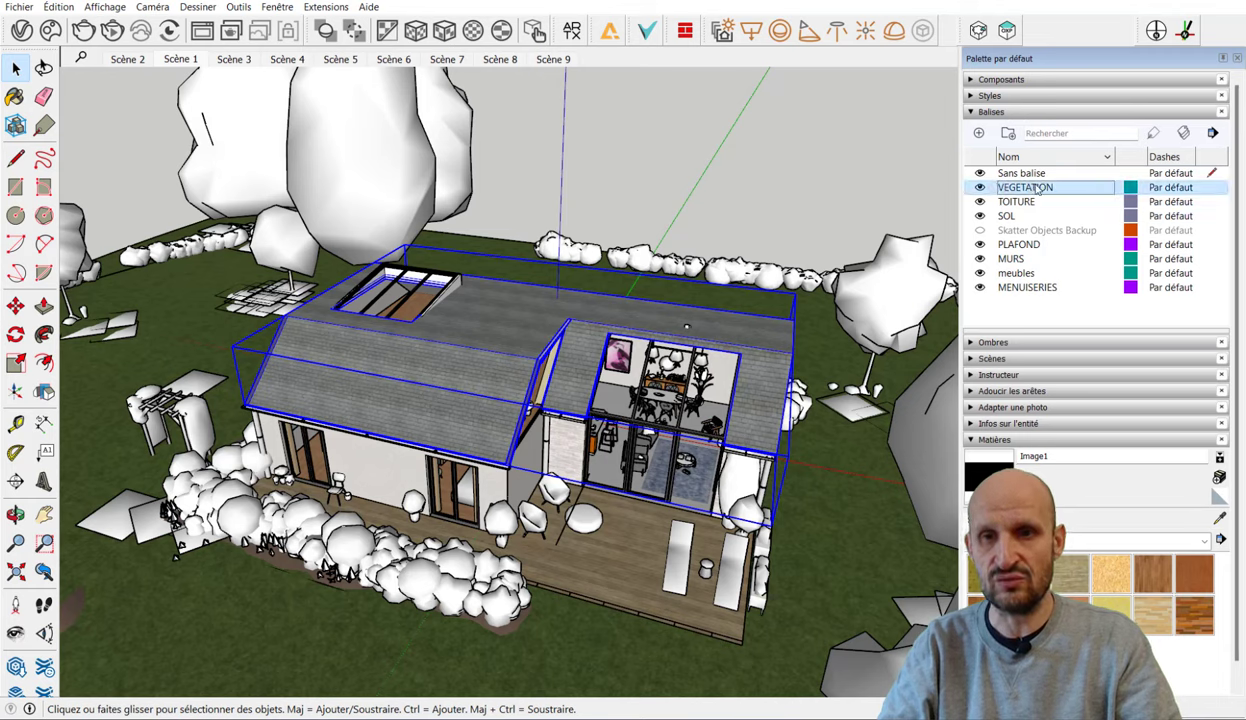
Step: Hide the TOITURE, MURS and meubles tags, toggling roof and walls on and off to compare
left_click(1016, 204)
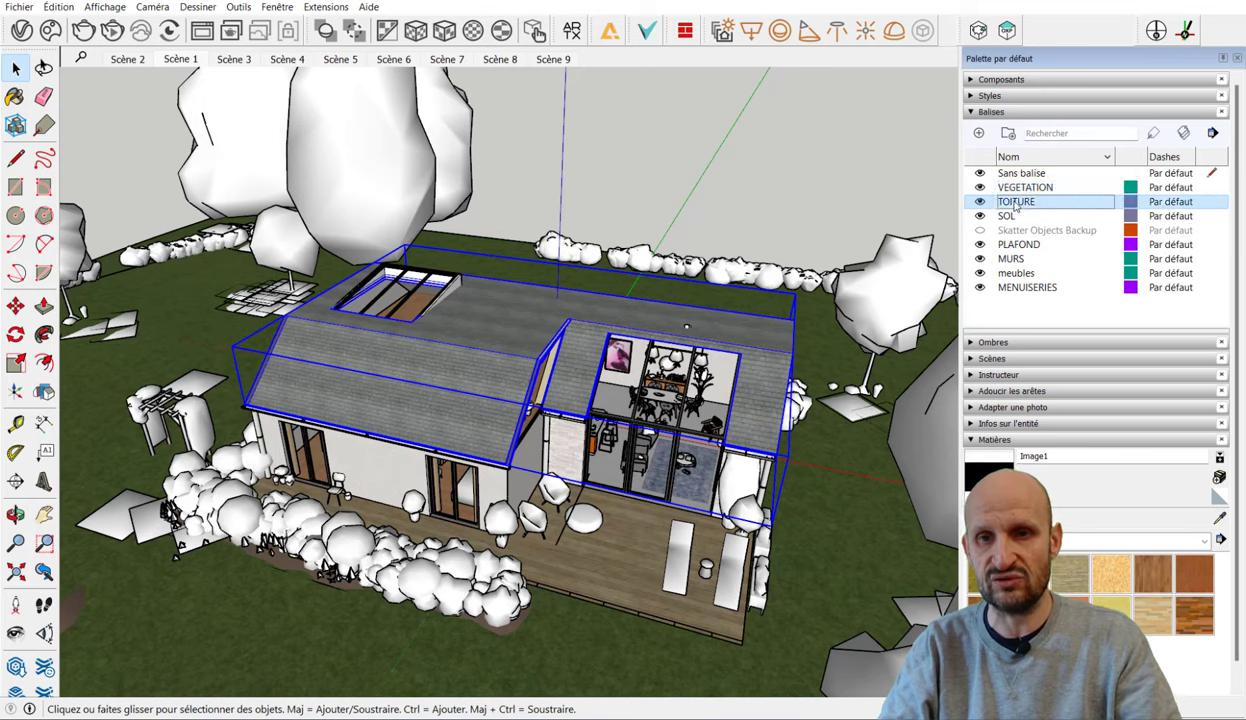
left_click(980, 202)
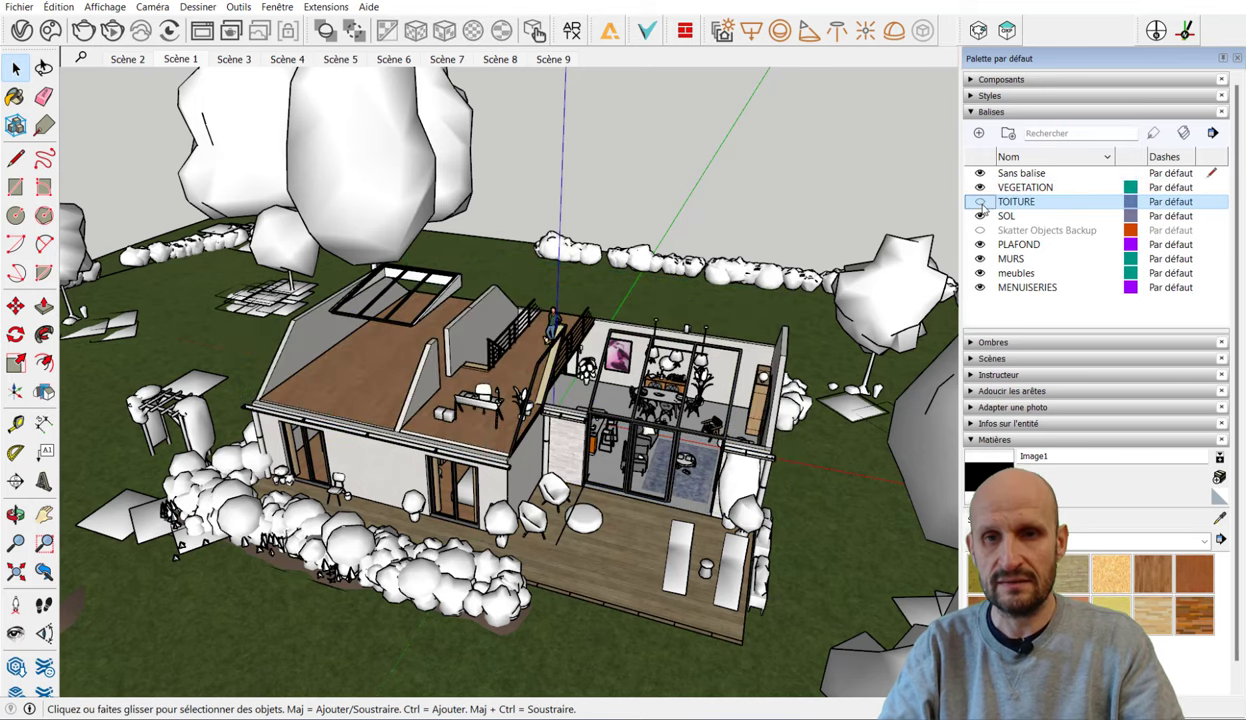
left_click(980, 202)
left_click(980, 202)
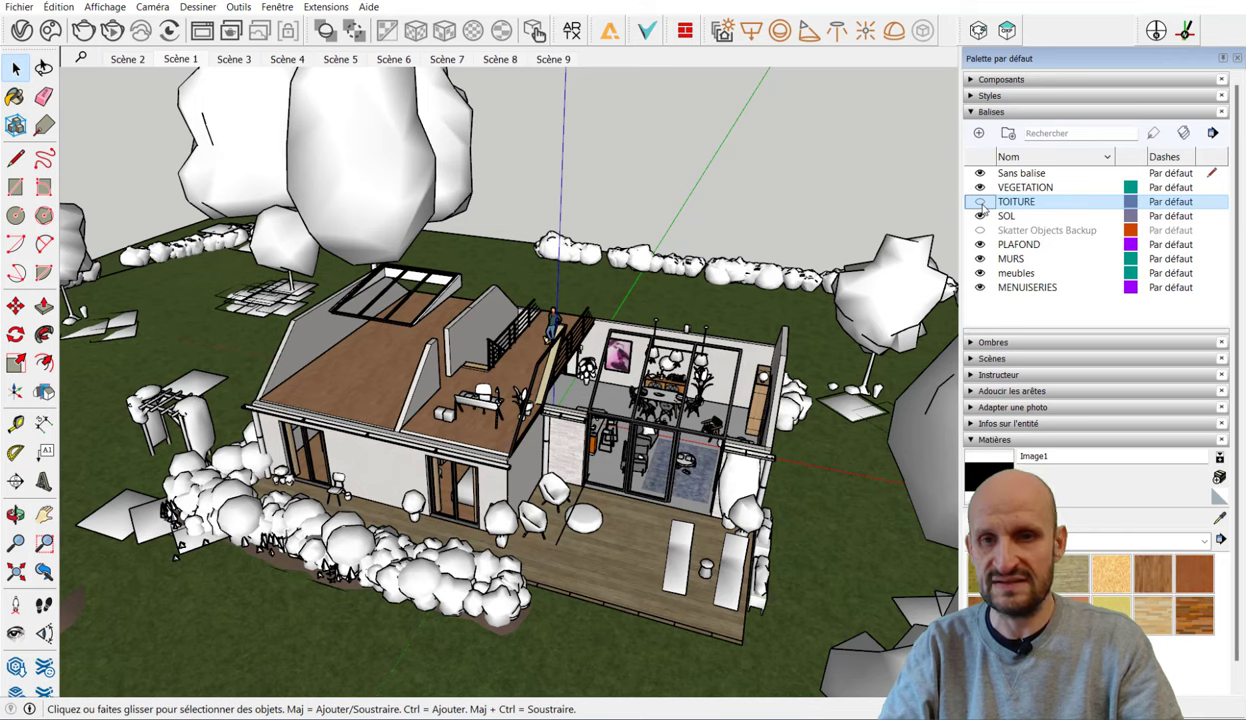
left_click(980, 259)
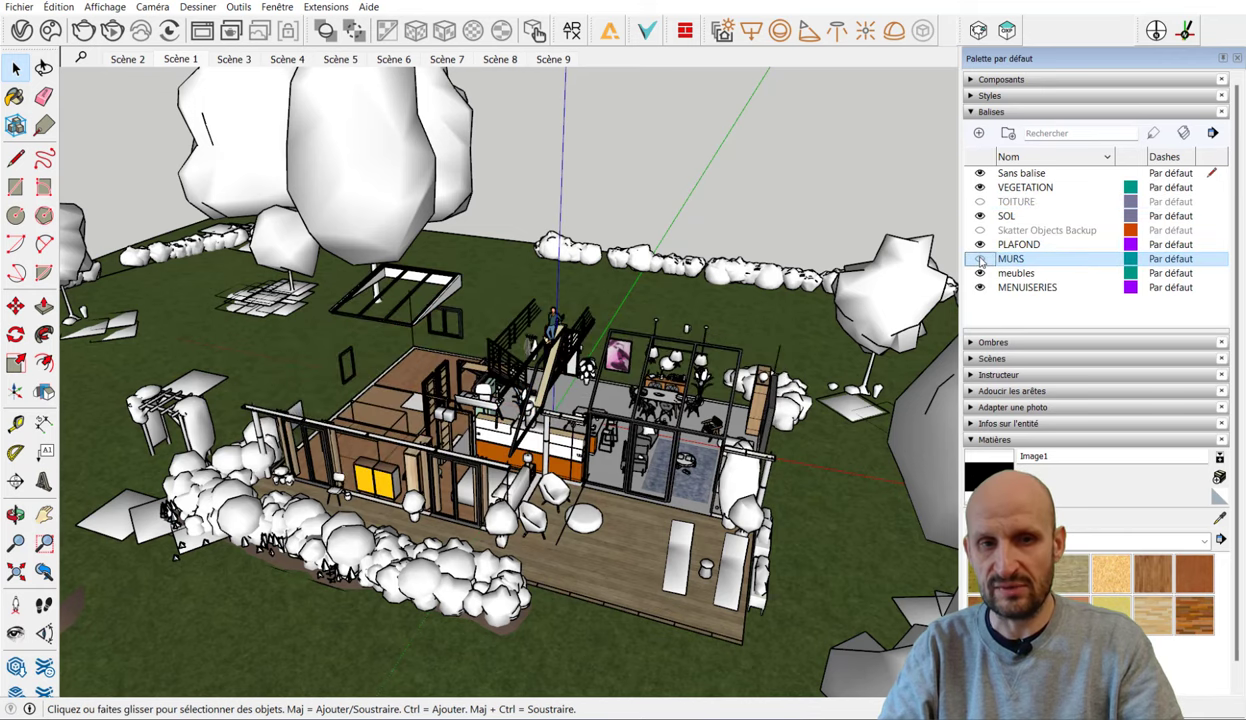
left_click(980, 259)
left_click(980, 259)
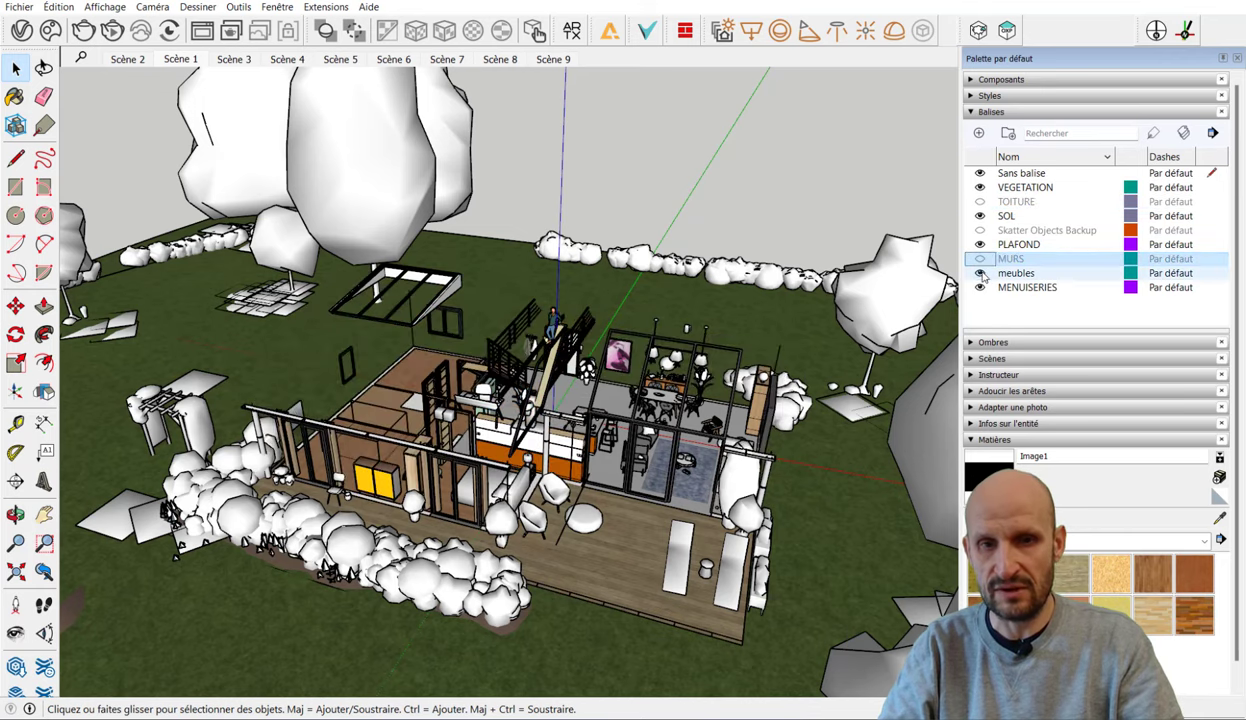
left_click(980, 273)
Step: Show the MURS walls again and hide the PLAFOND ceiling tag to view the interior
mouse_move(690, 371)
middle_mouse_down()
mouse_move(655, 445)
mouse_move(652, 420)
middle_mouse_up()
scroll(652, 450, "up", 3)
left_click(980, 259)
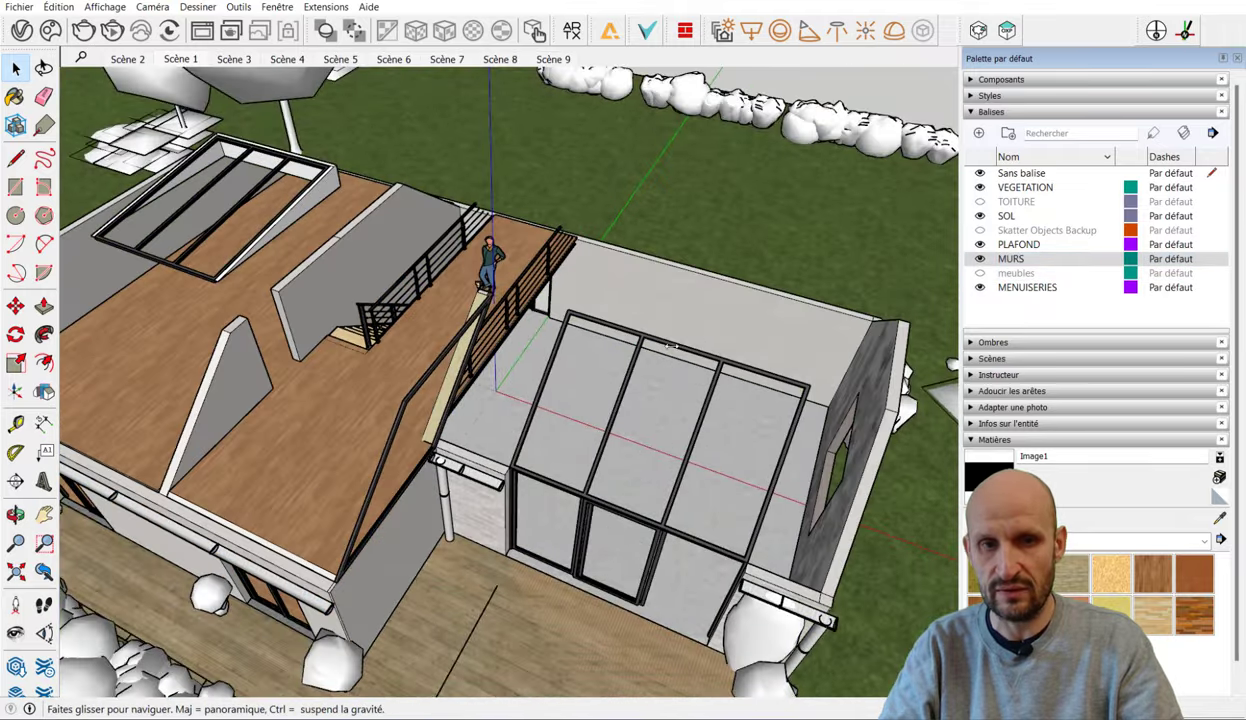
middle_click_drag(672, 345, 298, 315)
left_click(980, 244)
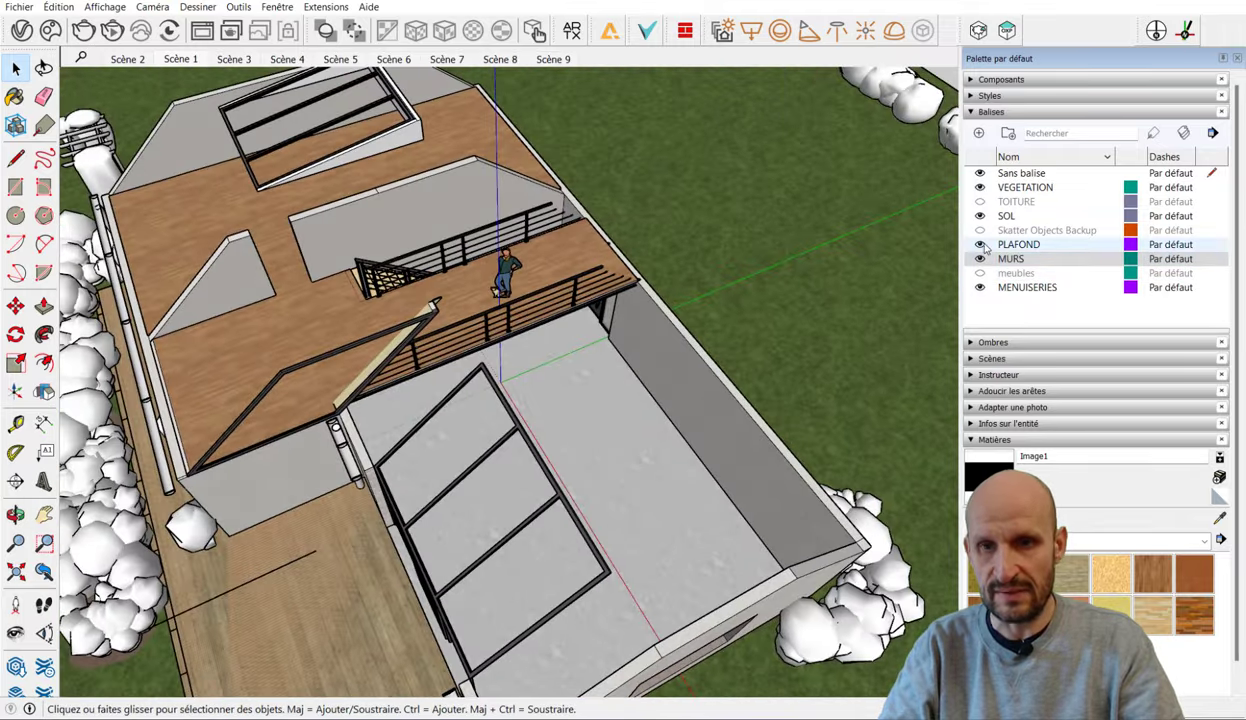
mouse_move(400, 300)
middle_mouse_down()
mouse_move(118, 288)
mouse_move(295, 251)
mouse_move(351, 256)
middle_mouse_up()
scroll(118, 288, "down", 3)
scroll(118, 288, "down", 3)
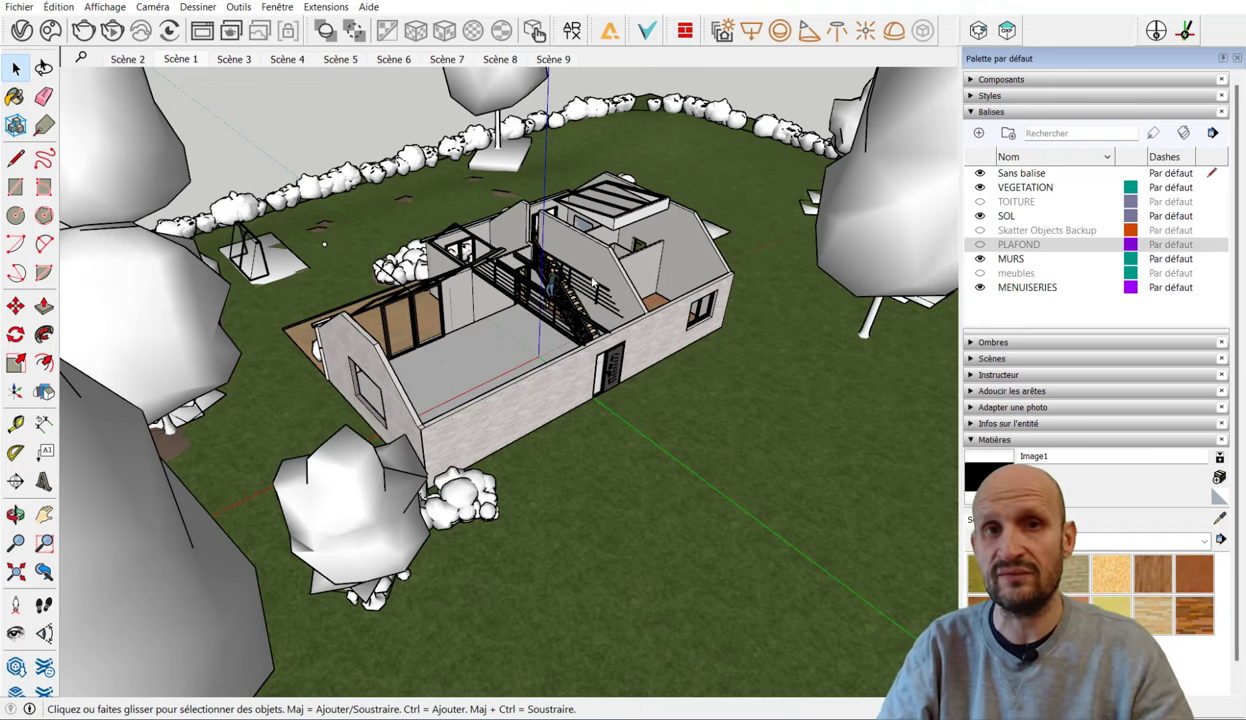
mouse_move(594, 284)
middle_mouse_down()
mouse_move(539, 322)
mouse_move(591, 346)
middle_mouse_up()
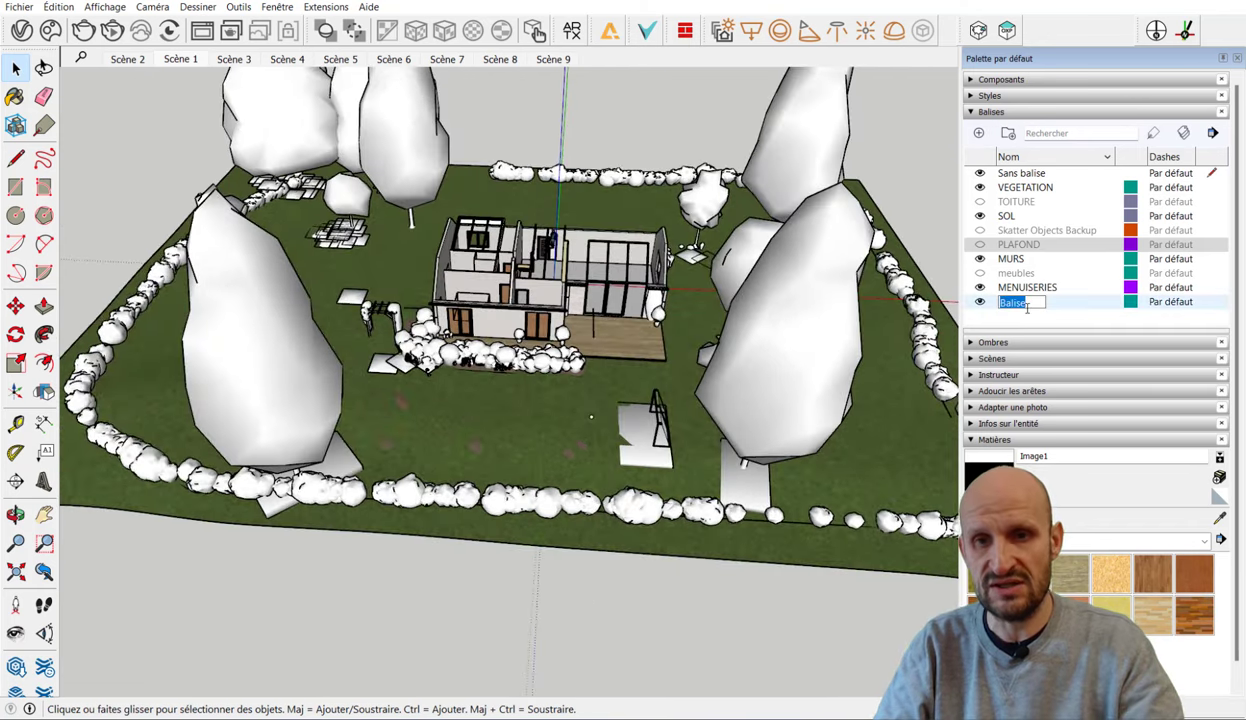
type("DGDFGSD")
Step: Name and then delete the new test tag Balise
left_click(1027, 305)
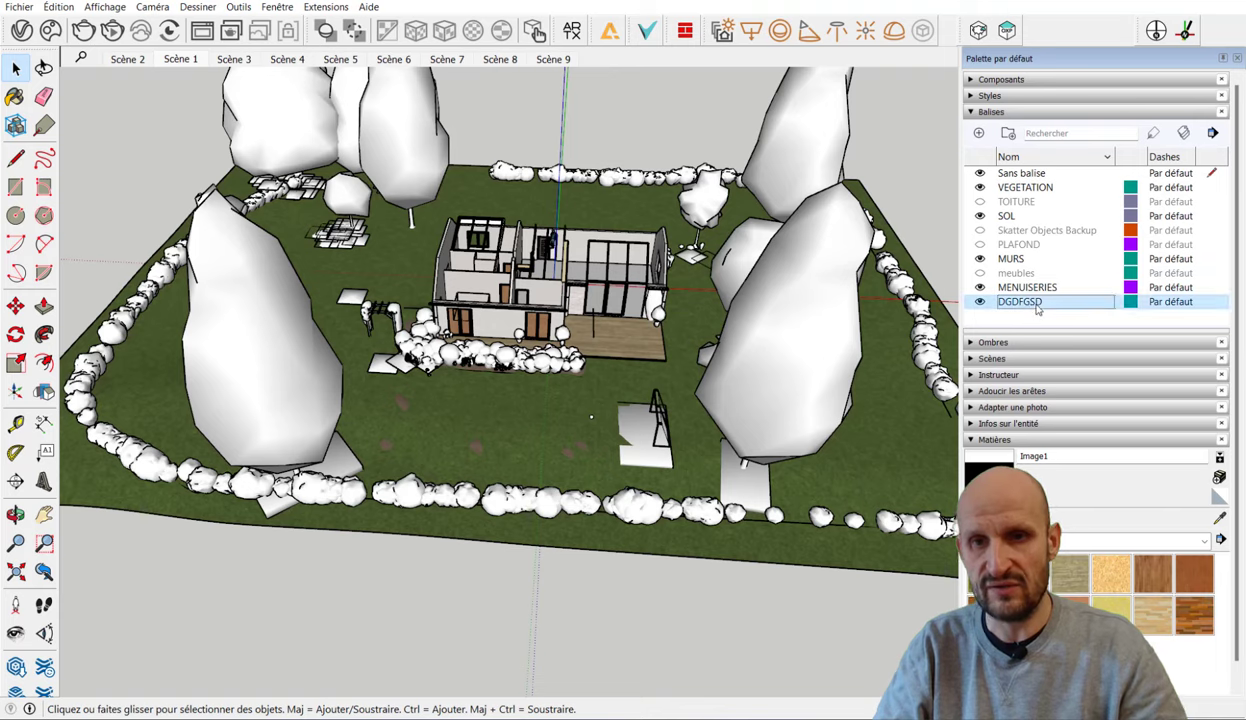
right_click(1038, 310)
left_click(1090, 348)
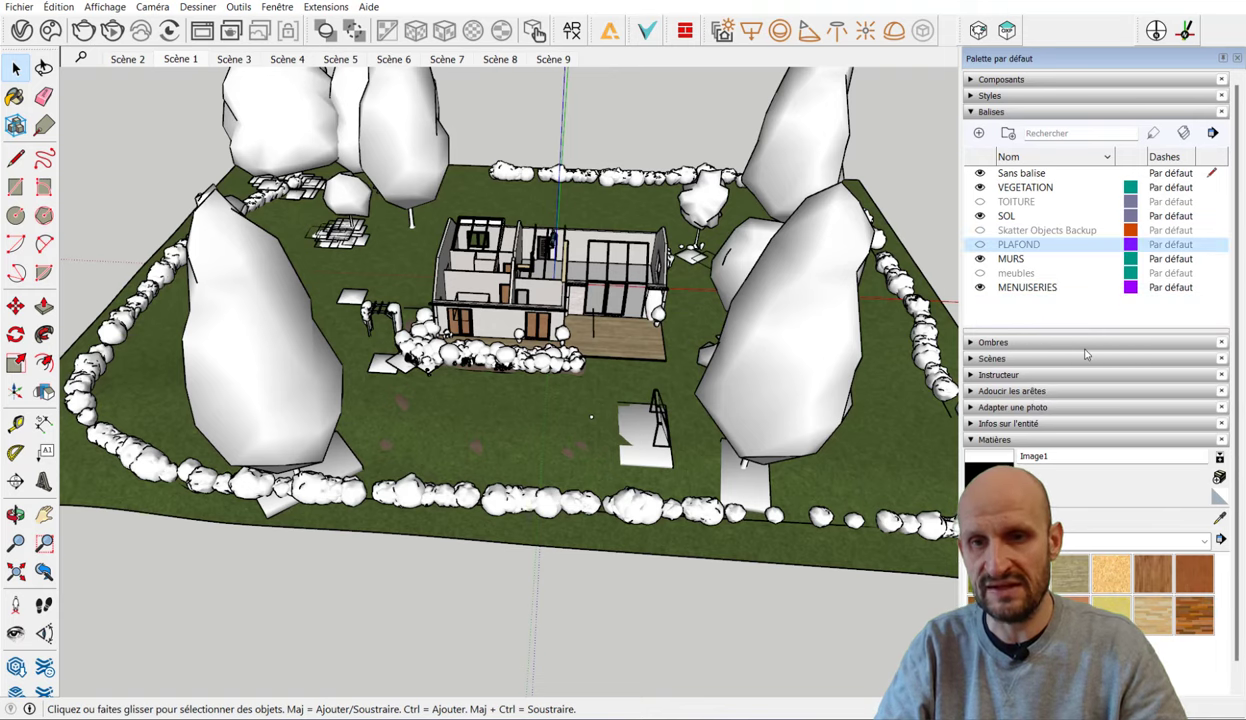
Step: Hide the VEGETATION tag and select the two remaining trees with their base objects
middle_click_drag(493, 208, 532, 280)
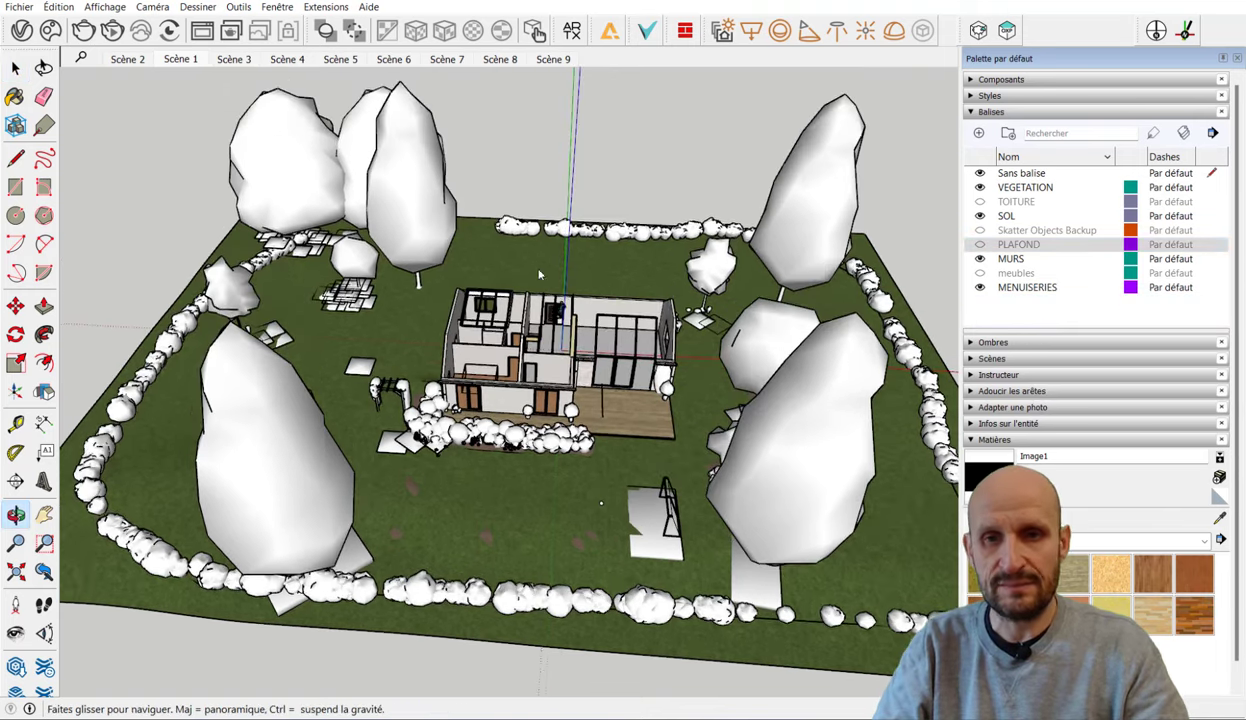
left_click(1025, 187)
left_click(980, 187)
middle_click_drag(908, 213, 328, 300)
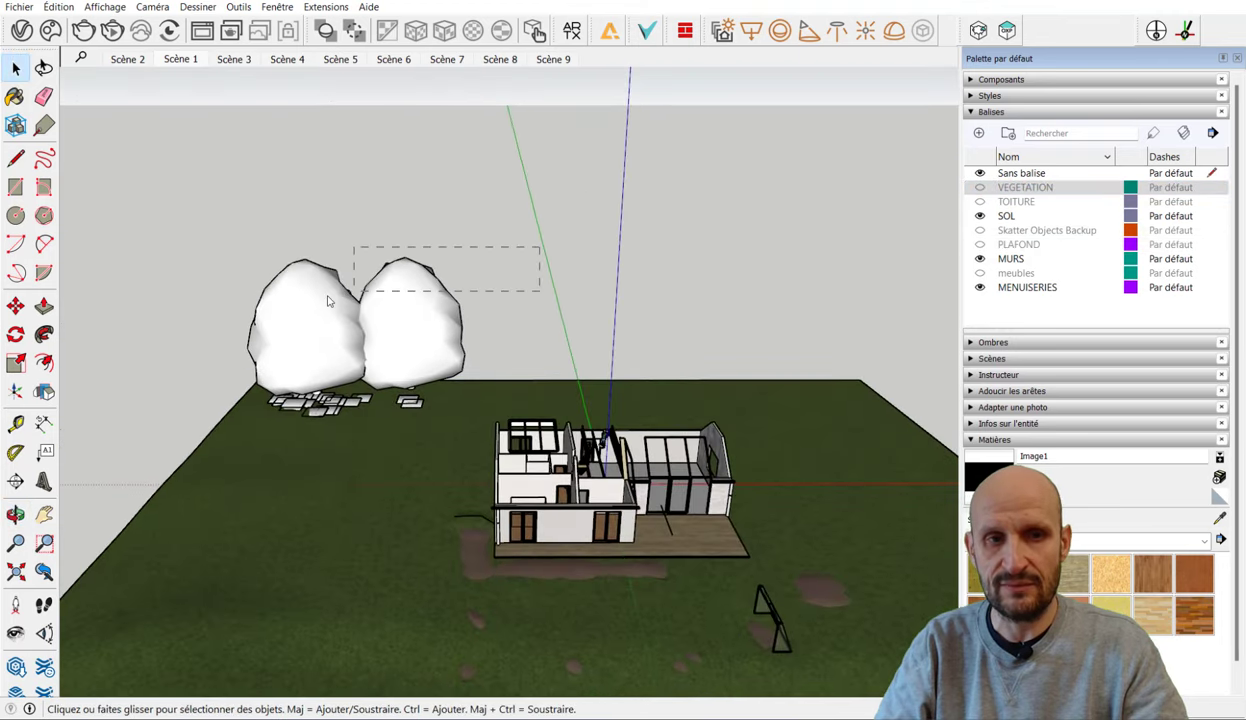
left_click(322, 321)
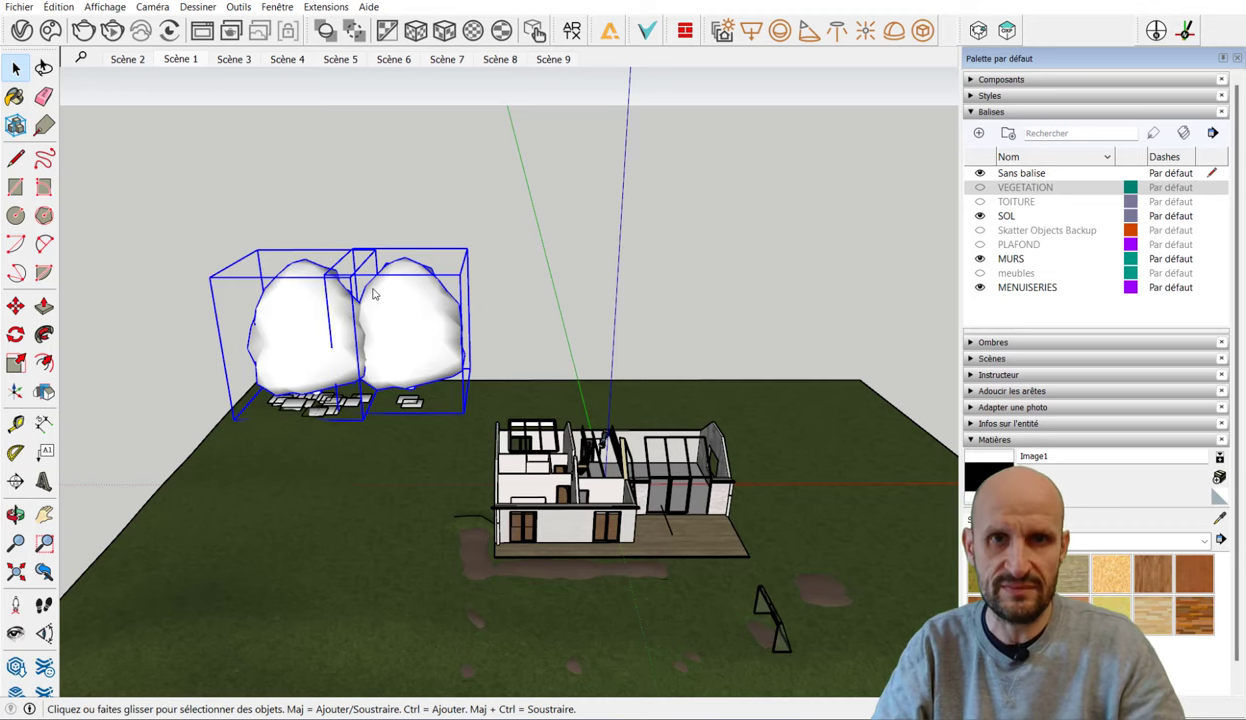
left_click_drag(143, 218, 535, 456)
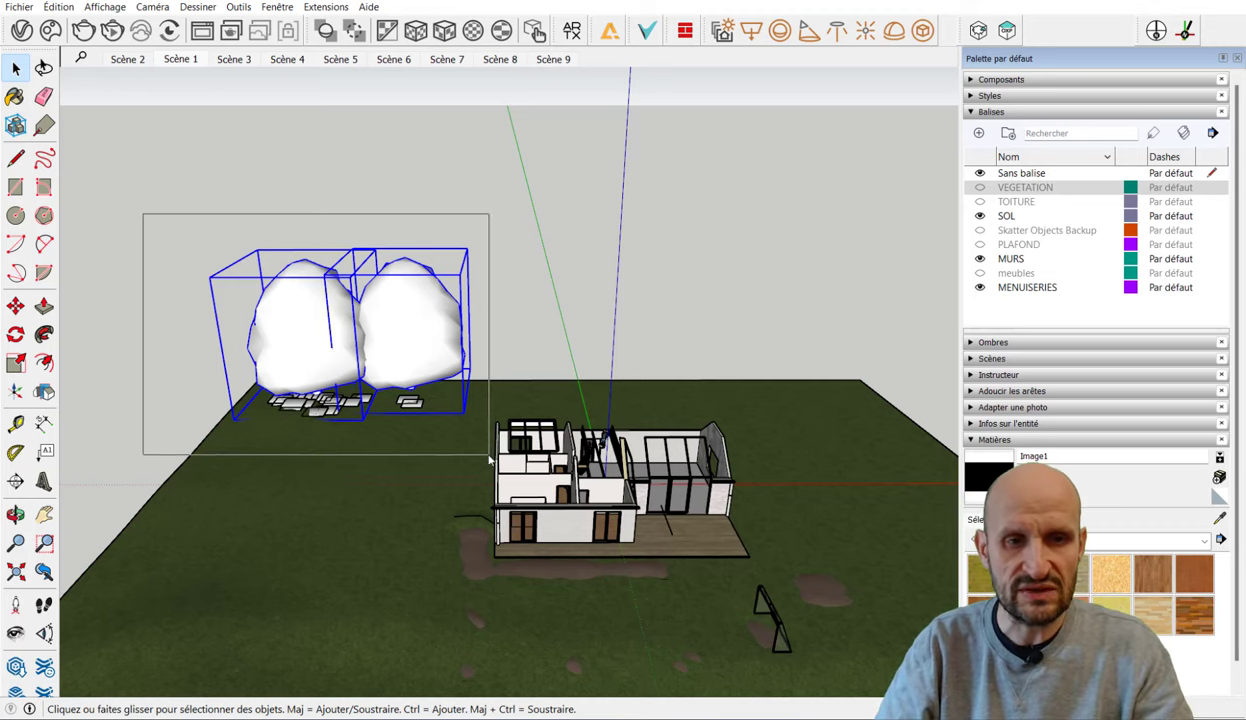
Step: Assign the two leftover trees and their ground items to the VEGETATION tag in Entity Info
right_click(402, 311)
left_click(470, 320)
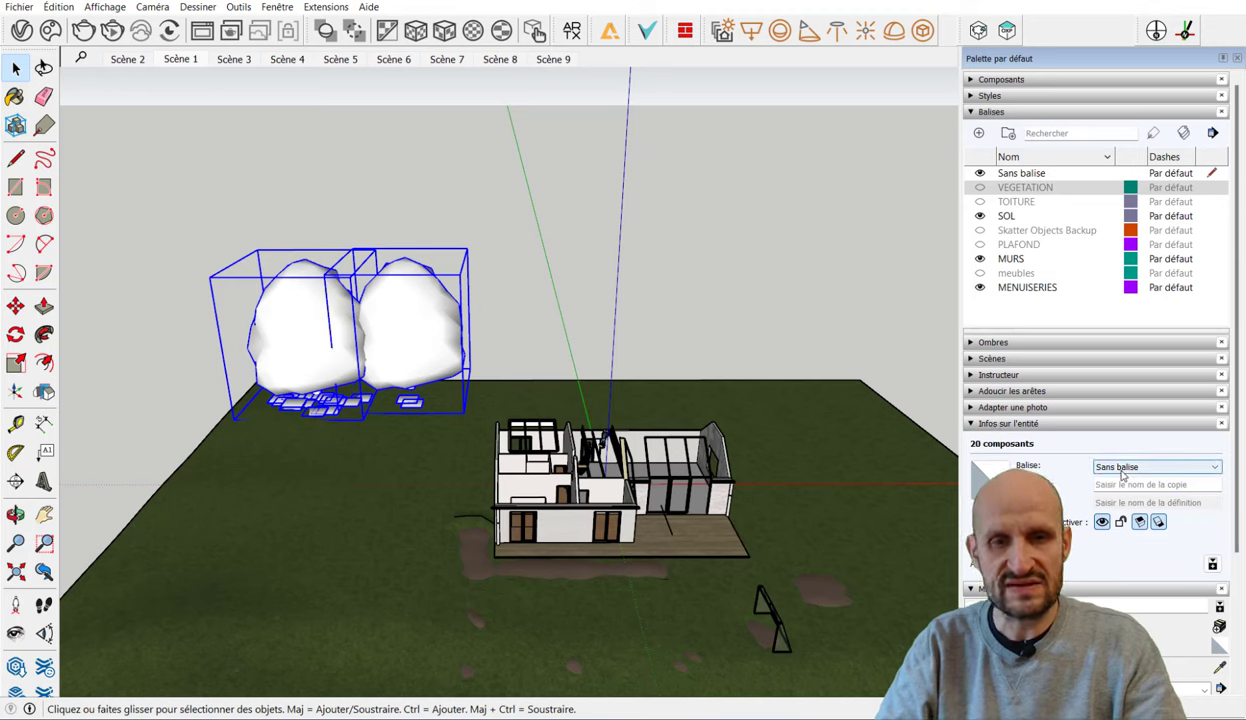
left_click(1123, 470)
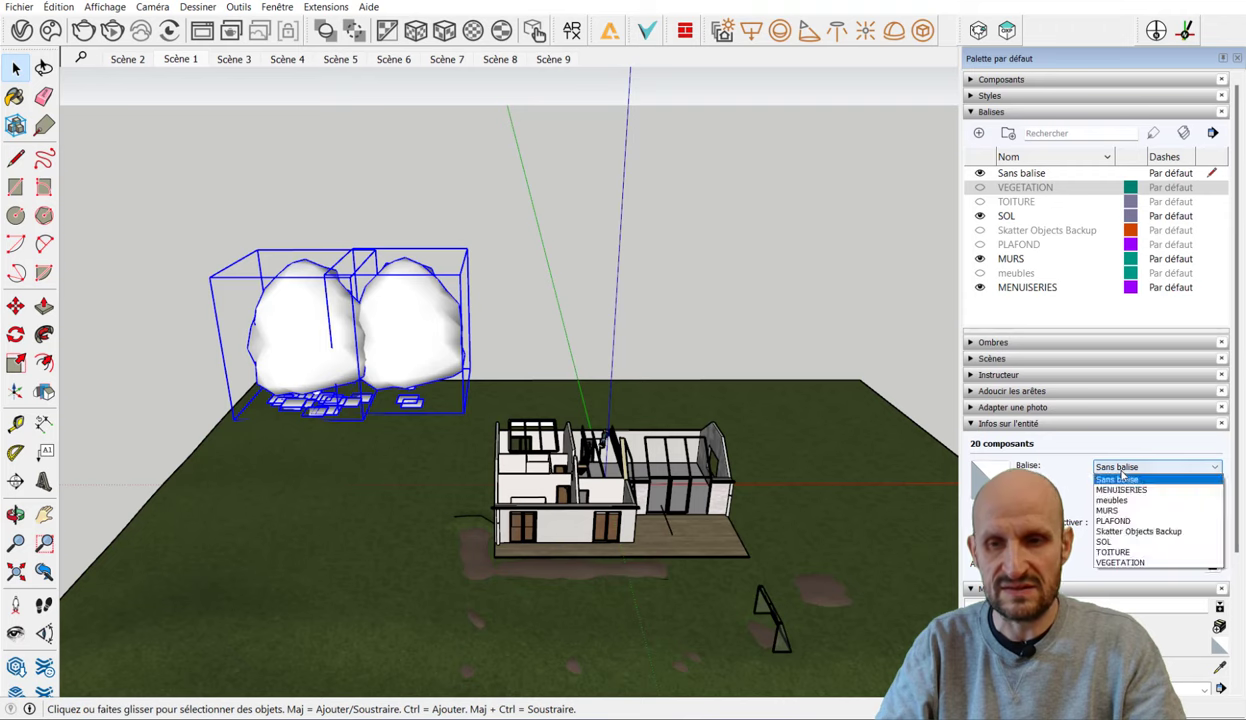
left_click(1126, 564)
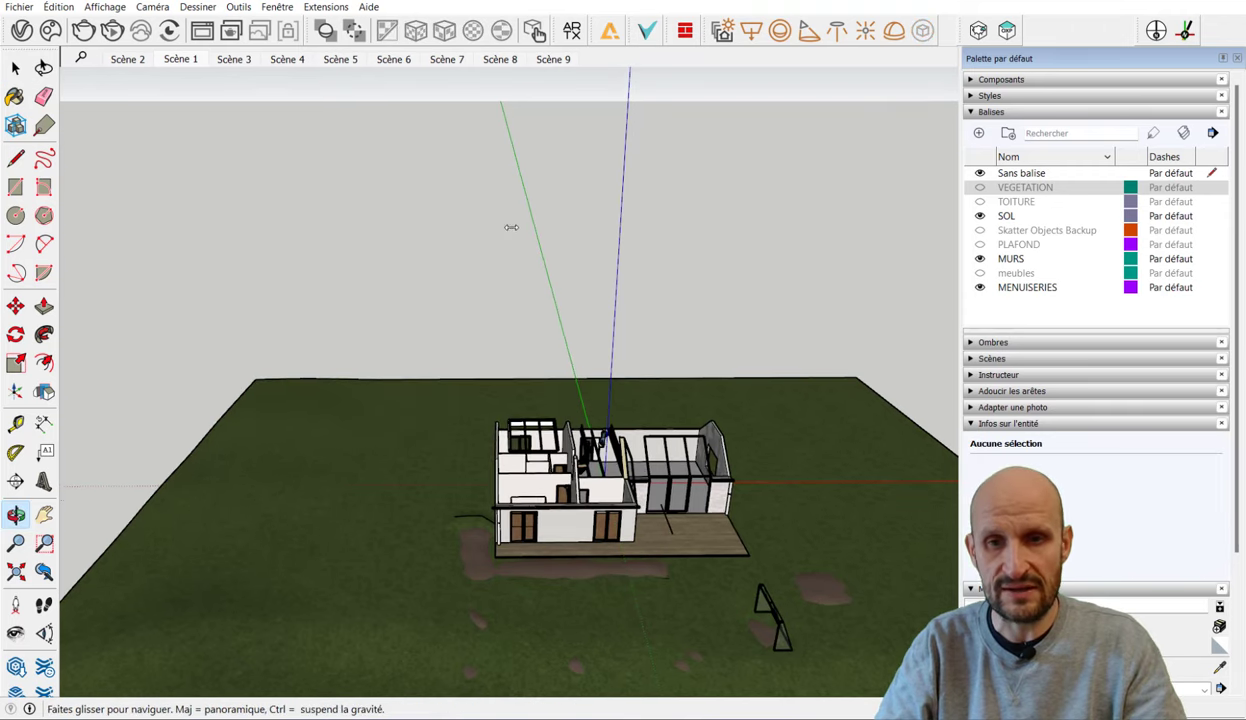
Step: Toggle VEGETATION on and off to confirm the two leftover trees now hide with it
left_click(980, 188)
left_click(980, 188)
left_click(980, 188)
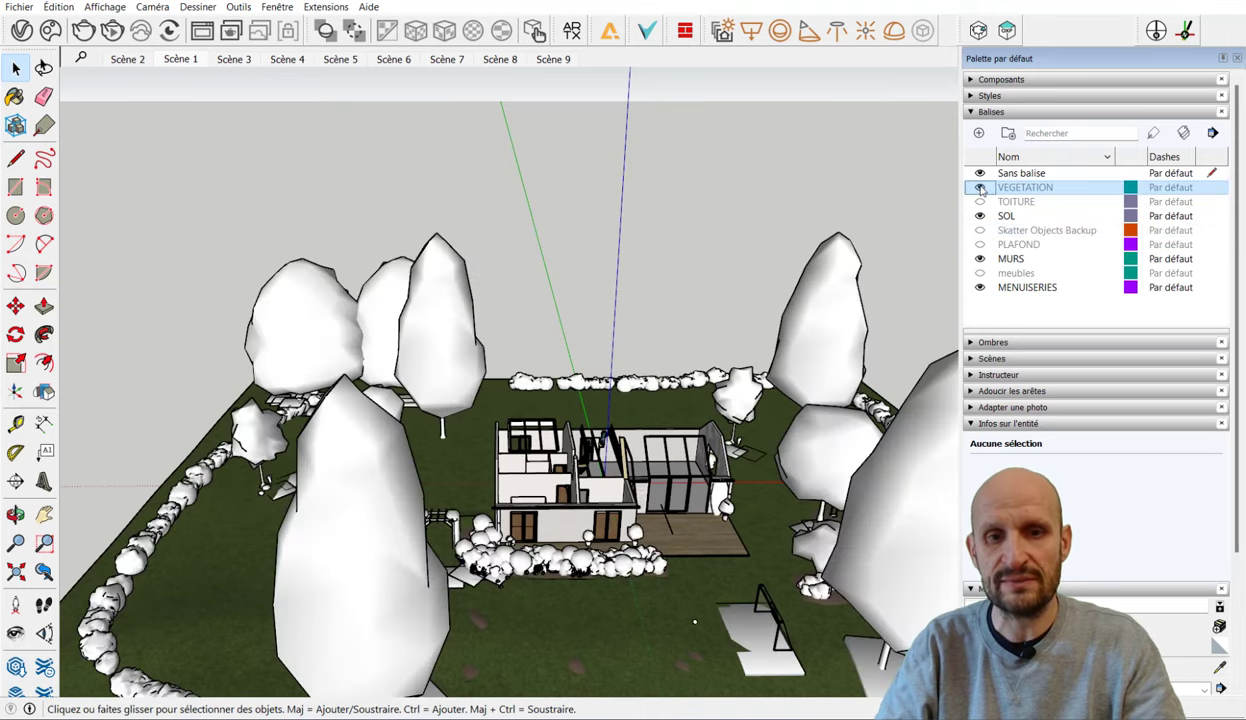
left_click(980, 188)
mouse_move(640, 290)
middle_mouse_down()
mouse_move(567, 306)
mouse_move(579, 264)
mouse_move(565, 228)
mouse_move(571, 290)
mouse_move(518, 332)
middle_mouse_up()
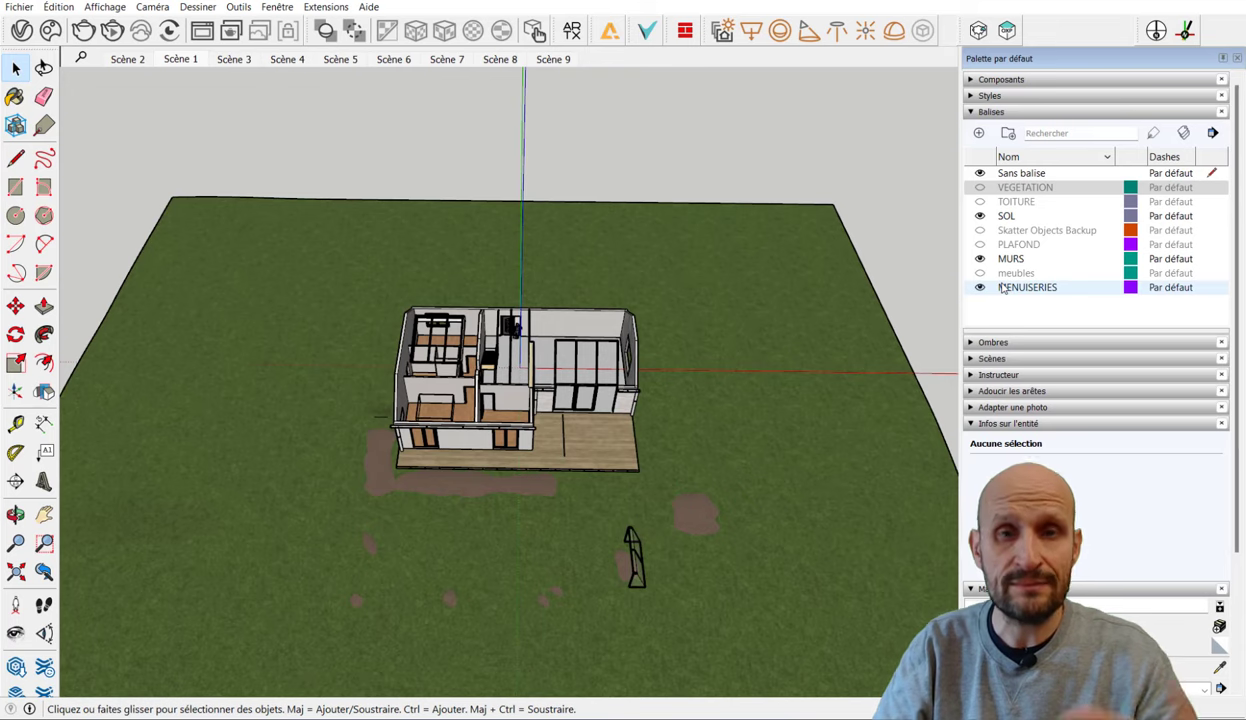
Step: Make the VEGETATION, TOITURE, Skatter Objects Backup, PLAFOND and meubles tags visible again
left_click(980, 201)
left_click(980, 187)
left_click(980, 230)
left_click(980, 244)
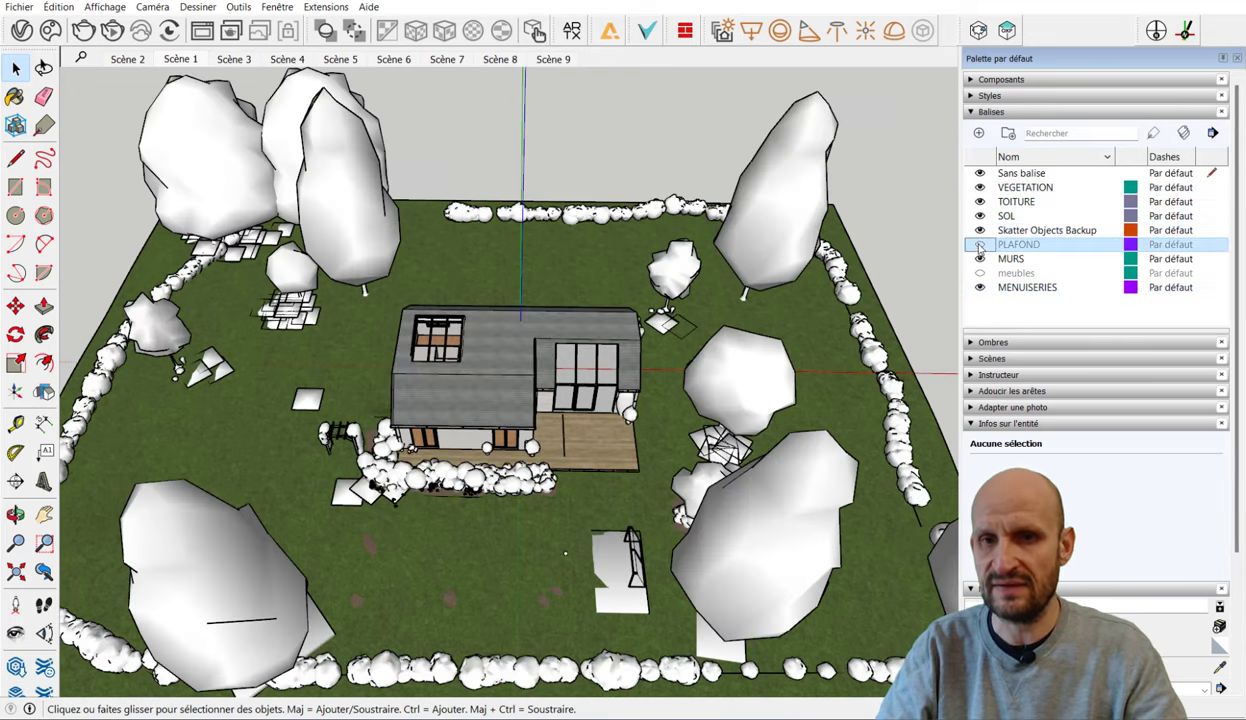
left_click(980, 273)
mouse_move(640, 250)
middle_mouse_down()
mouse_move(645, 148)
mouse_move(437, 70)
middle_mouse_up()
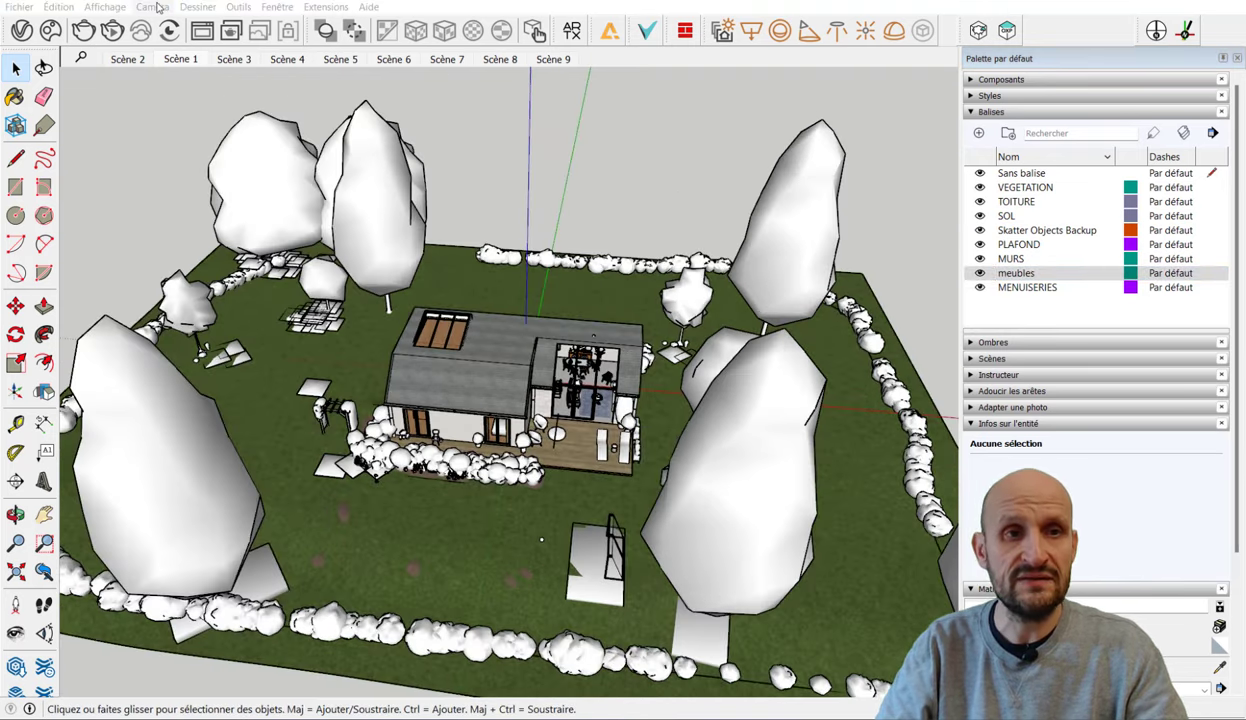
left_click(115, 7)
Step: Turn on shadows and fog from the View menu
left_click(139, 177)
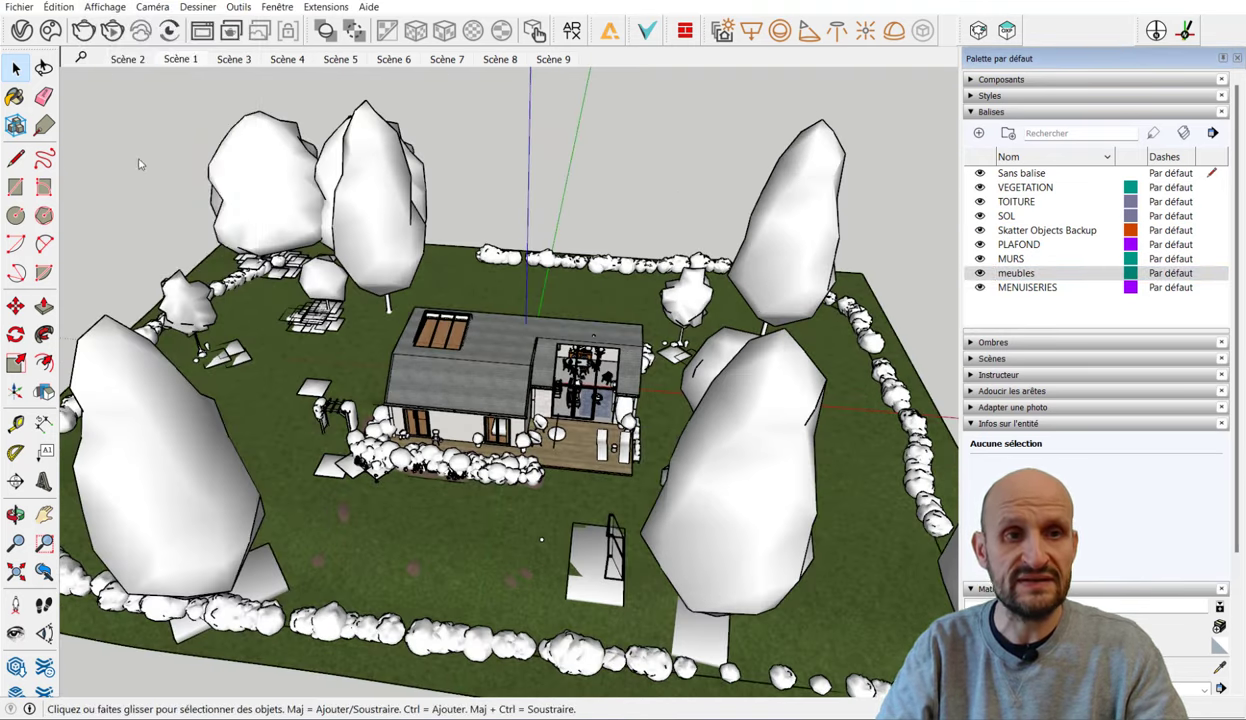
left_click(116, 8)
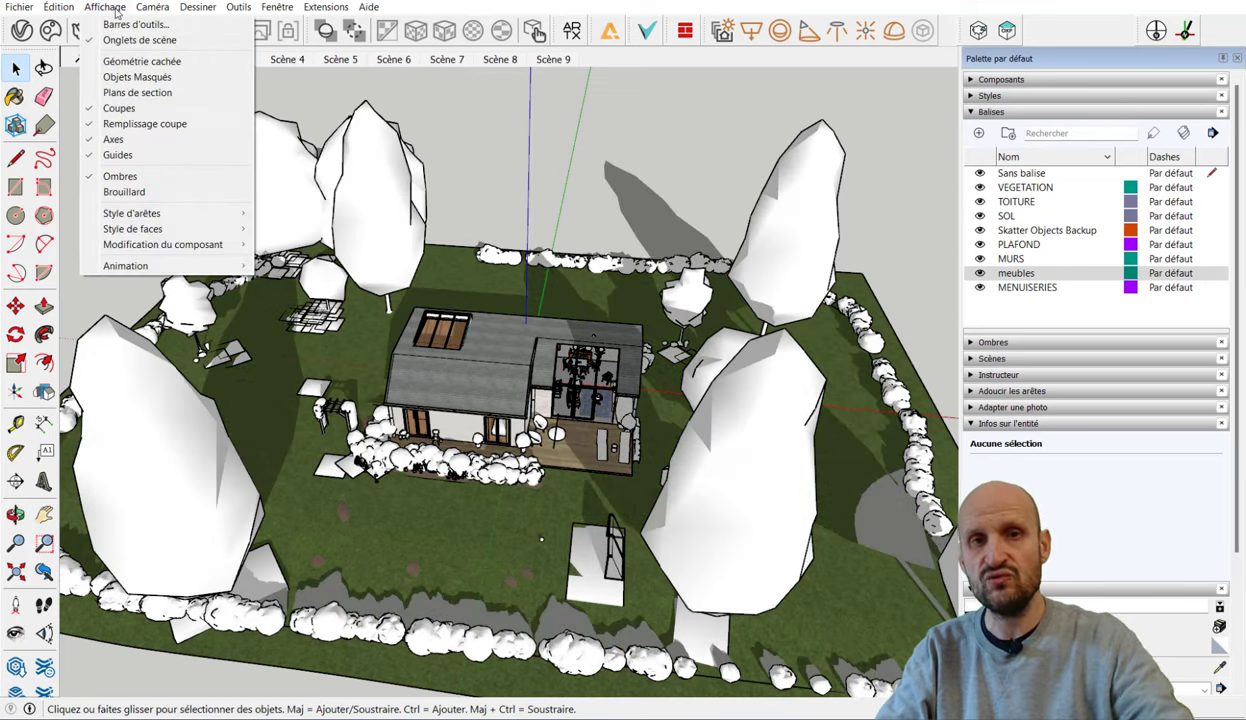
left_click(124, 192)
Step: Preview the shaded scene with orbiting and the Walk tool, ending on a low view
mouse_move(600, 320)
middle_mouse_down()
mouse_move(605, 257)
mouse_move(625, 291)
middle_mouse_up()
scroll(625, 291, "up", 3)
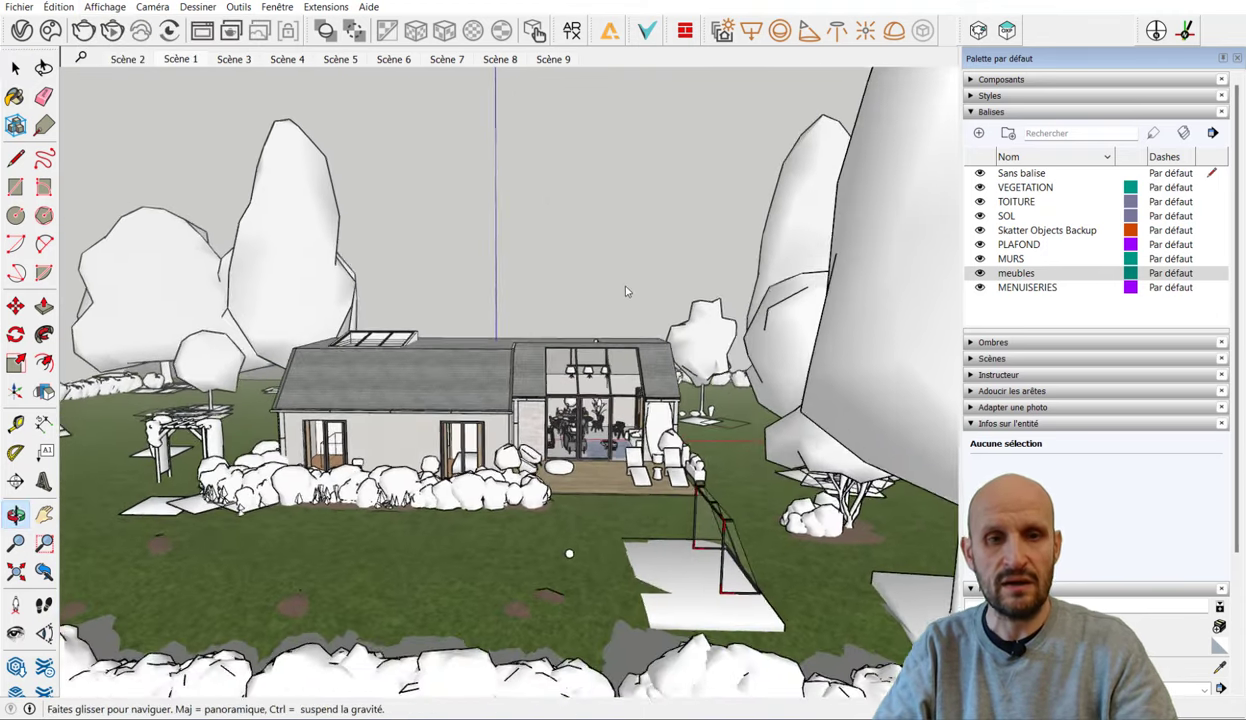
mouse_move(625, 291)
left_mouse_down()
mouse_move(565, 267)
mouse_move(510, 319)
left_mouse_up()
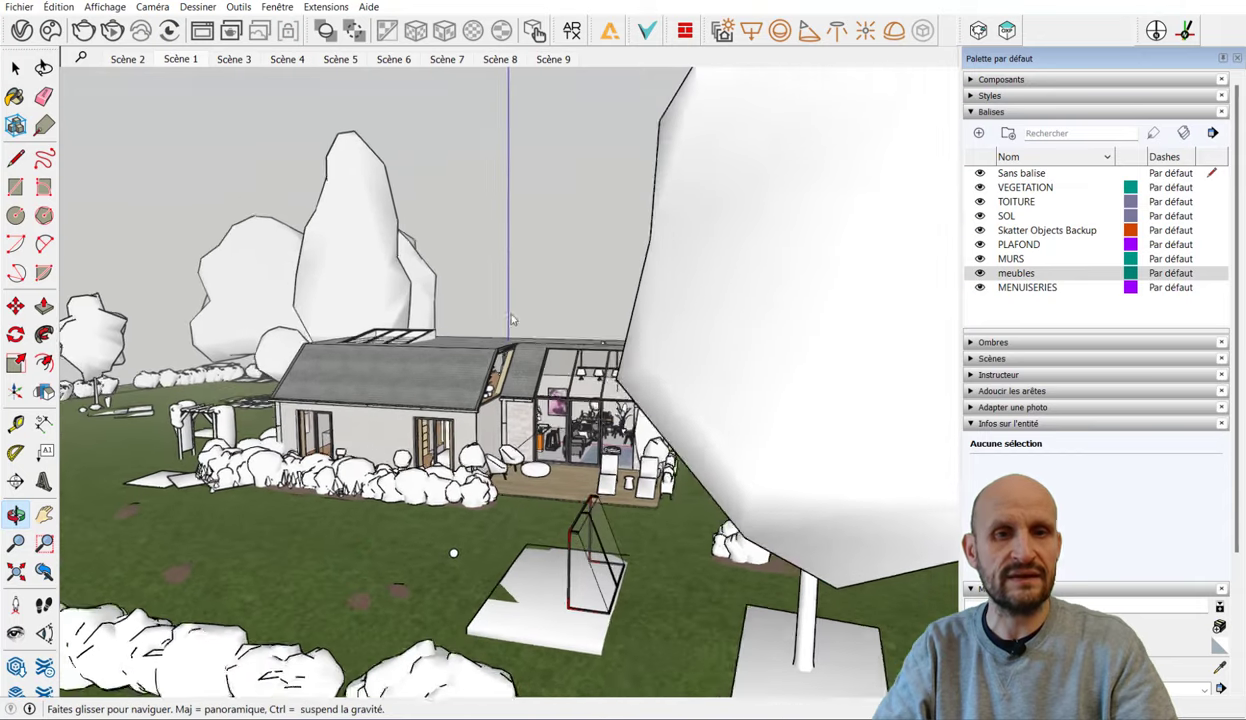
key("space")
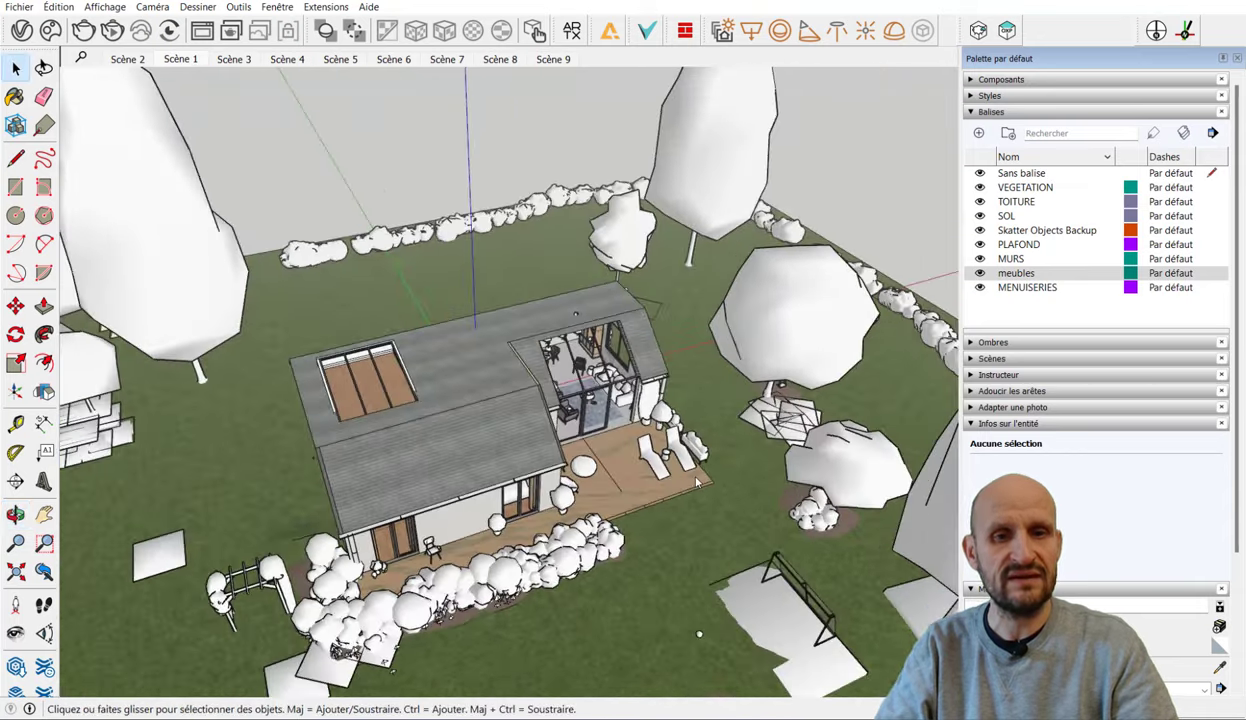
key("w")
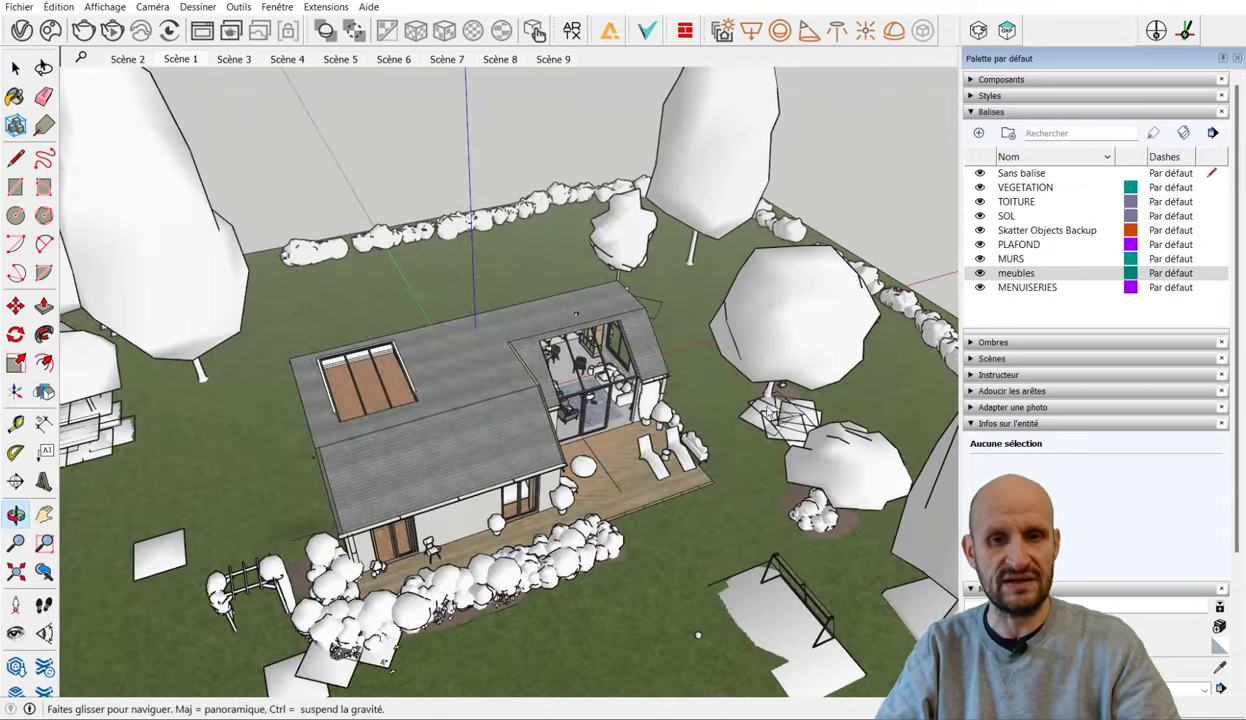
mouse_move(768, 390)
left_mouse_down()
mouse_move(536, 452)
mouse_move(157, 450)
mouse_move(436, 425)
mouse_move(407, 450)
mouse_move(352, 450)
left_mouse_up()
key("space")
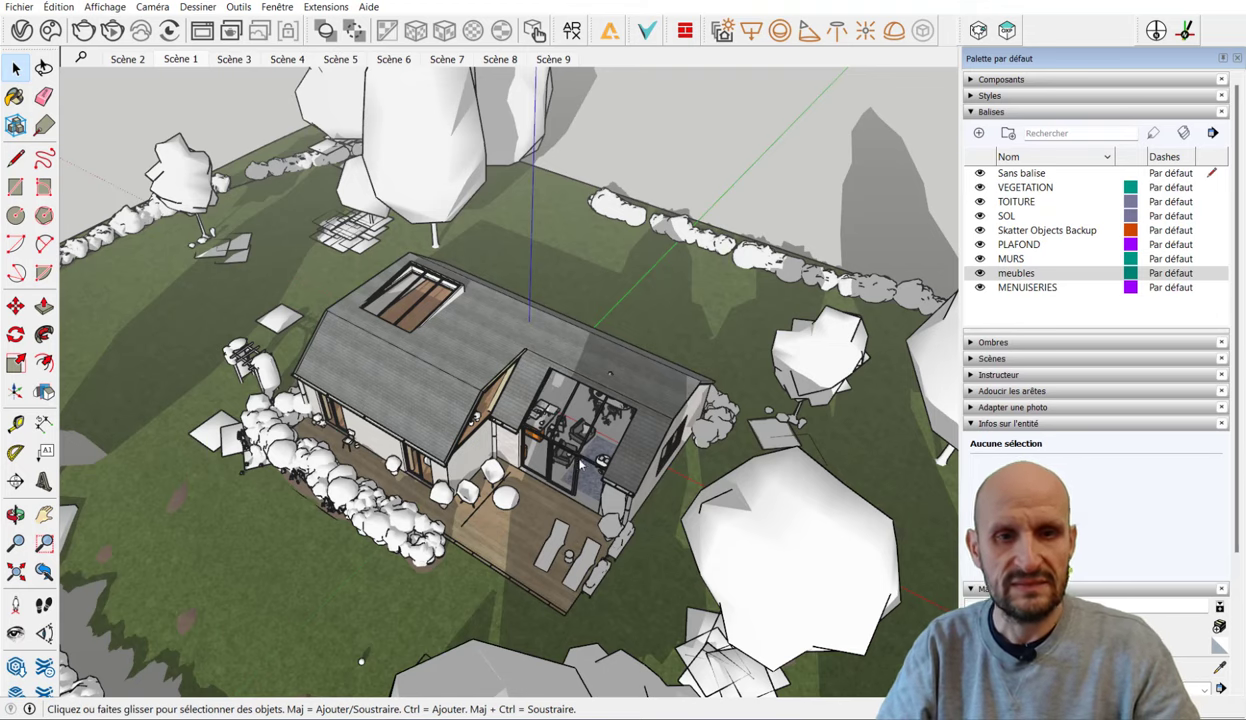
mouse_move(709, 297)
middle_mouse_down()
mouse_move(582, 413)
mouse_move(519, 564)
middle_mouse_up()
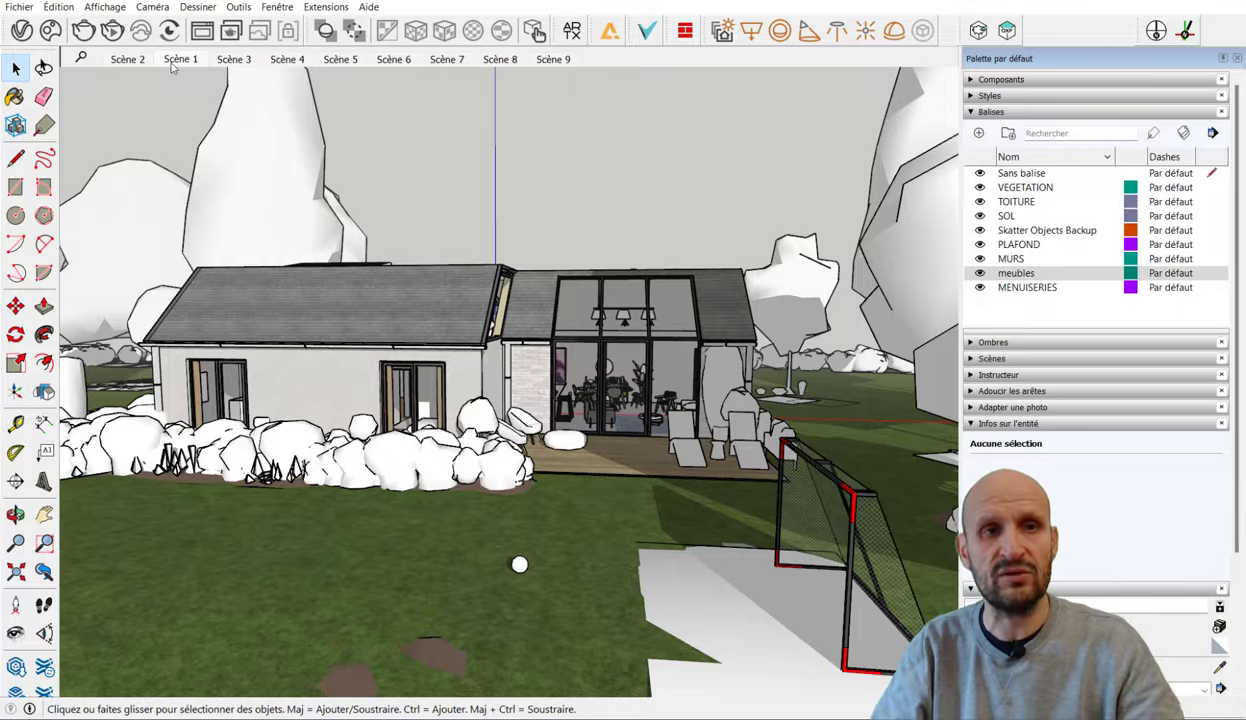
Step: Turn shadows and fog off again
left_click(104, 7)
left_click(110, 174)
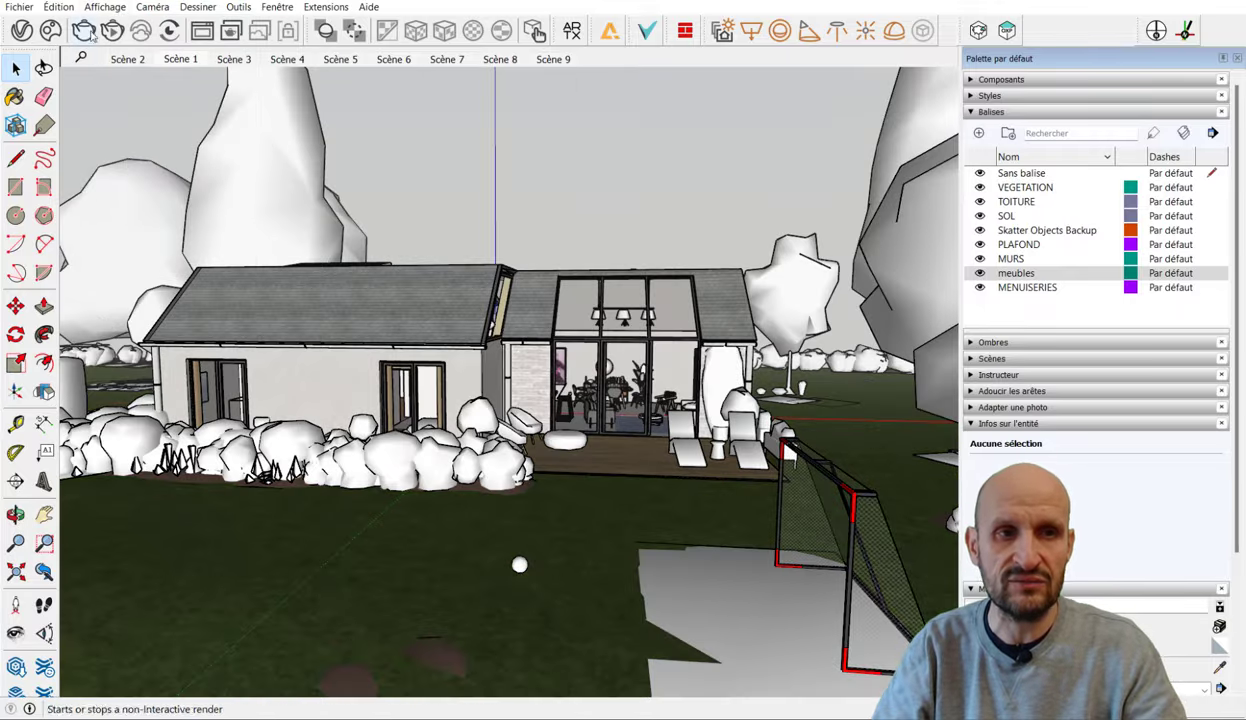
left_click(104, 7)
left_click(117, 188)
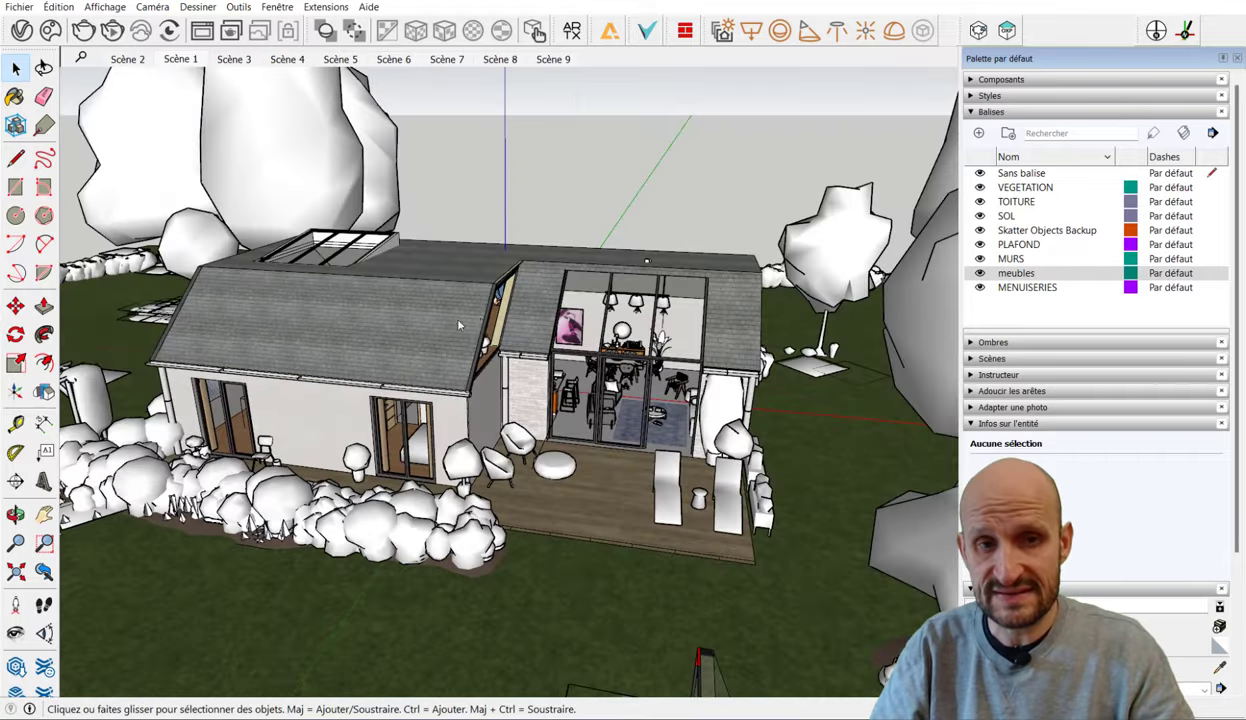
Step: Zoom and orbit in close on the house deck
mouse_move(445, 310)
middle_mouse_down()
mouse_move(598, 370)
mouse_move(623, 365)
mouse_move(211, 135)
middle_mouse_up()
mouse_move(360, 224)
middle_mouse_down()
mouse_move(505, 189)
mouse_move(545, 237)
mouse_move(530, 222)
middle_mouse_up()
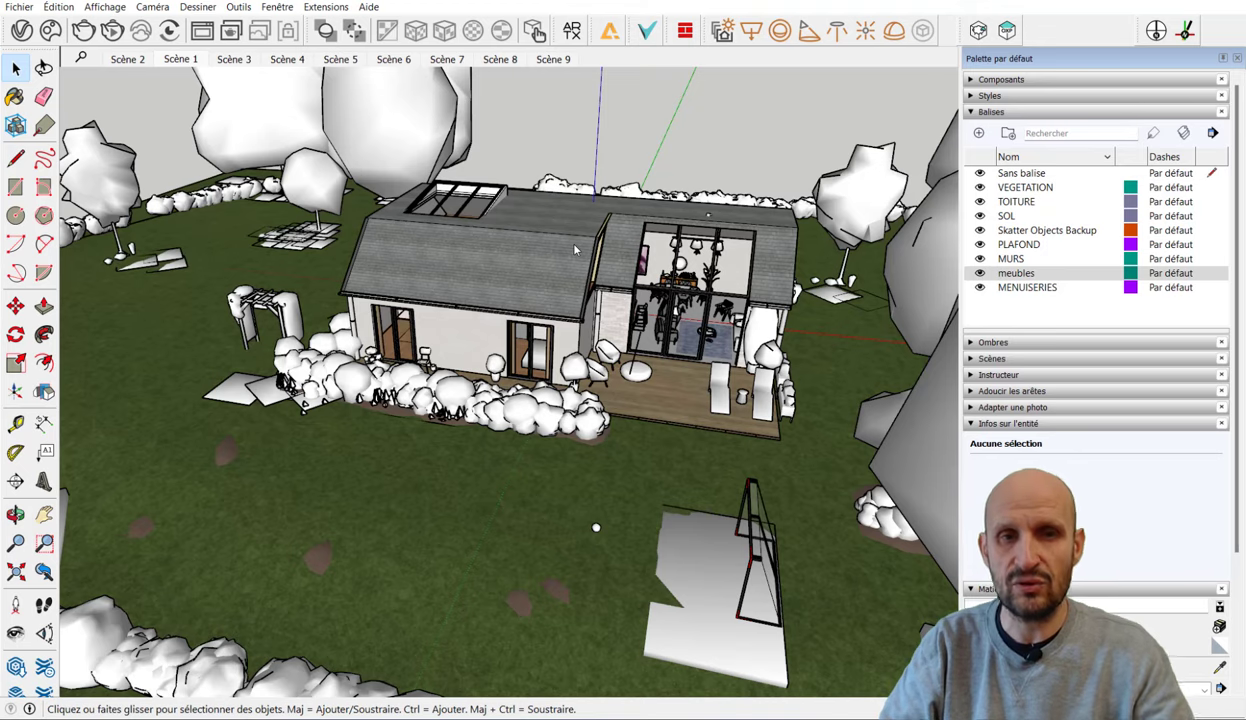
scroll(575, 250, "up", 2)
middle_click_drag(595, 268, 590, 500)
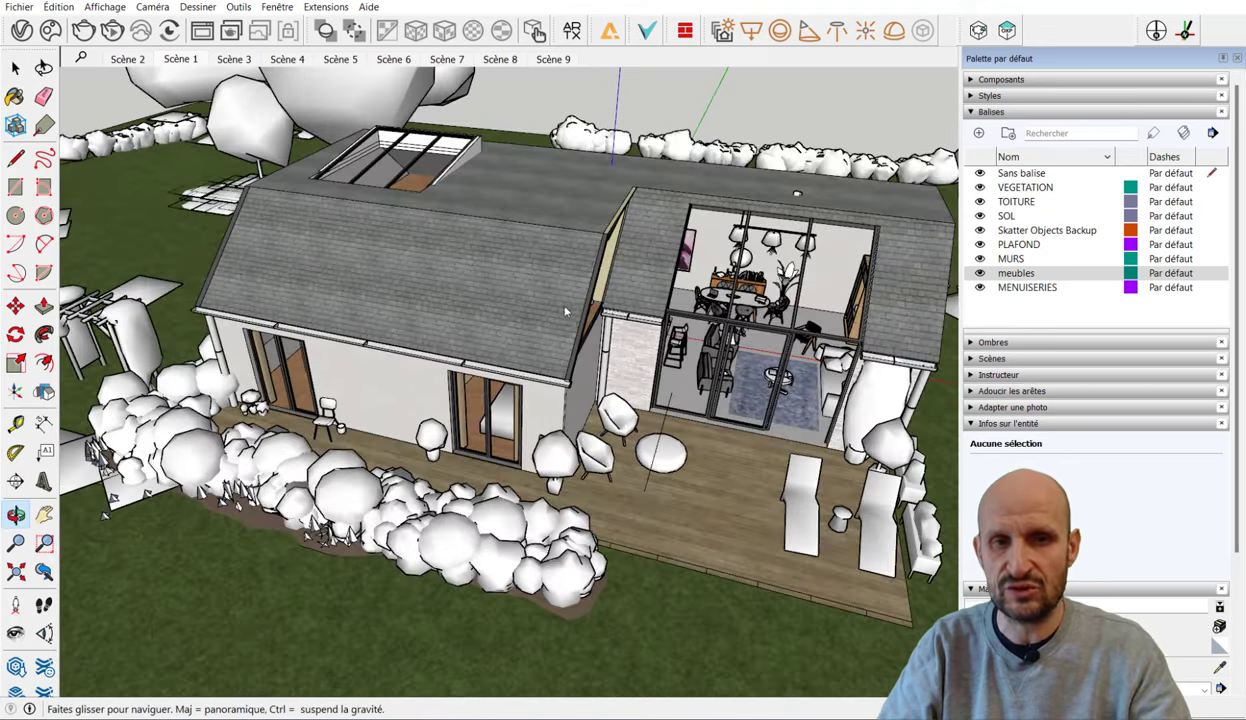
scroll(590, 520, "up", 2)
scroll(590, 527, "up", 2)
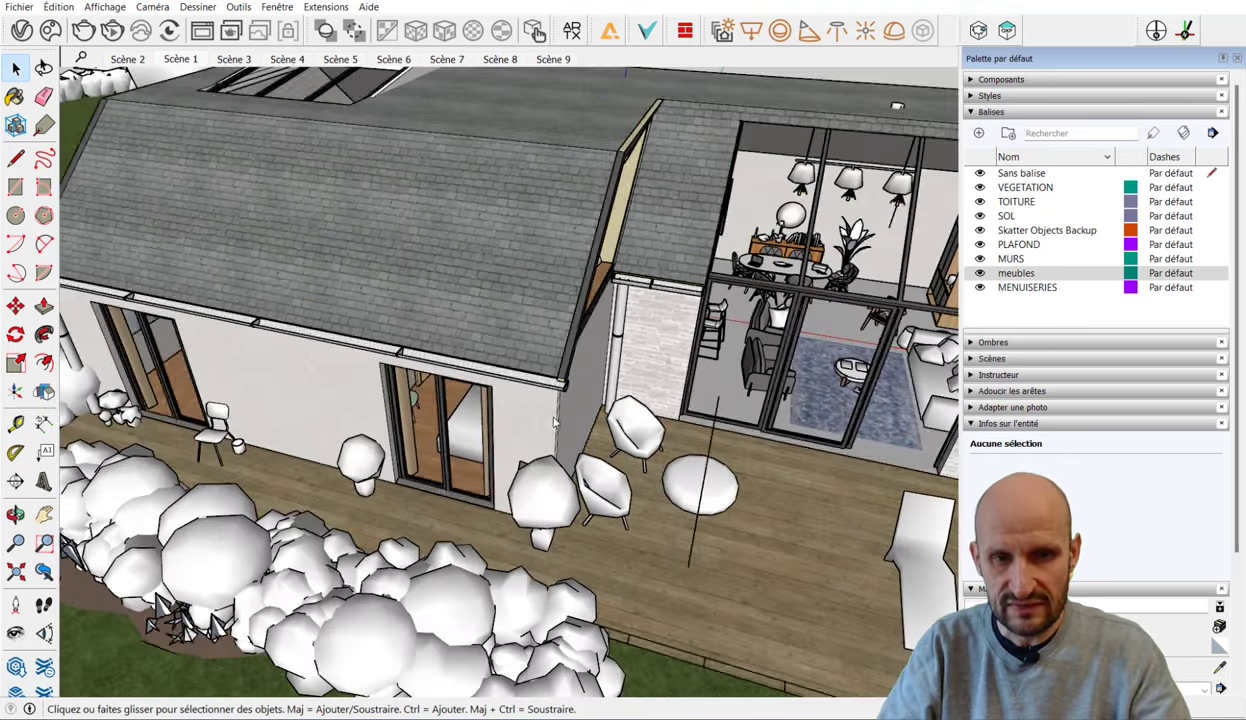
scroll(540, 475, "up", 2)
scroll(591, 287, "down", 2)
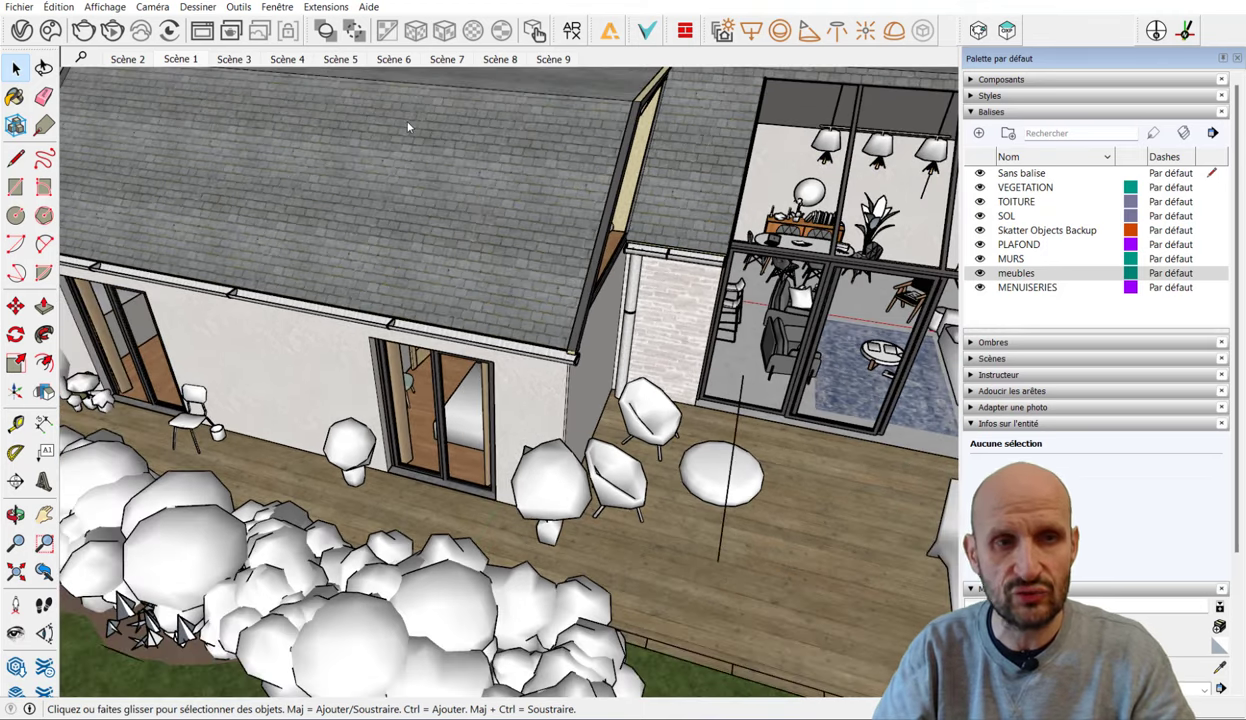
left_click(114, 9)
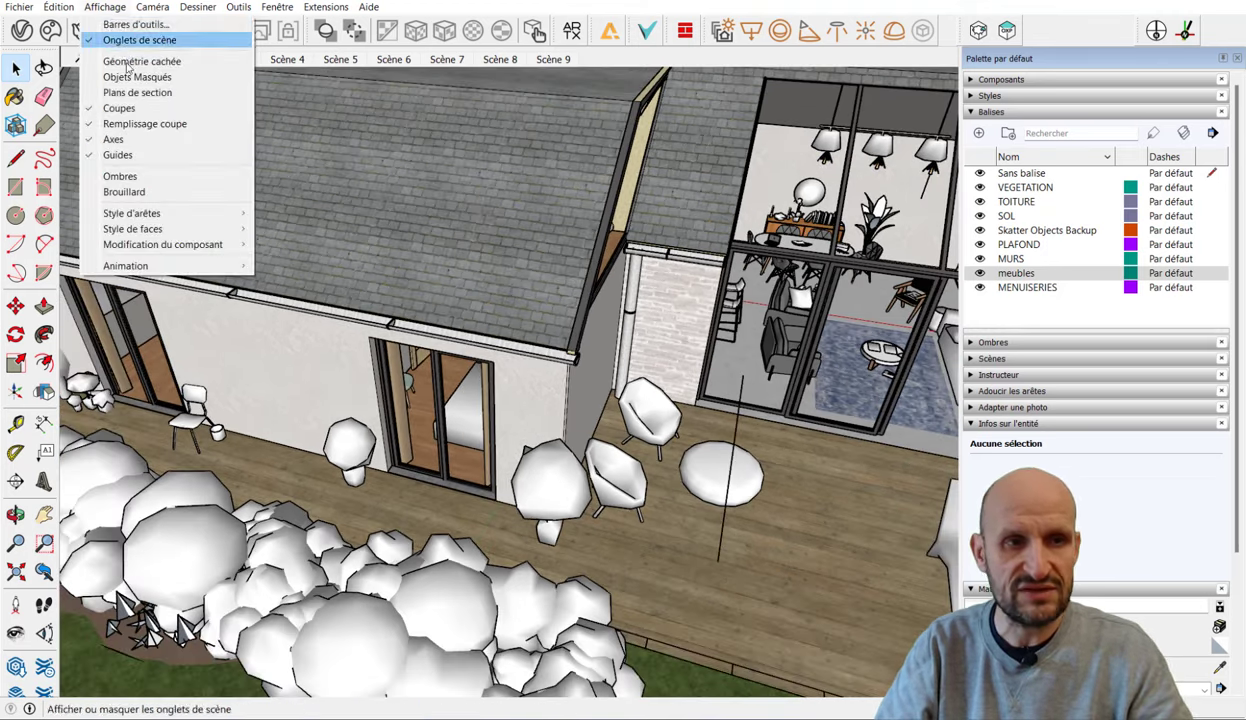
mouse_move(131, 213)
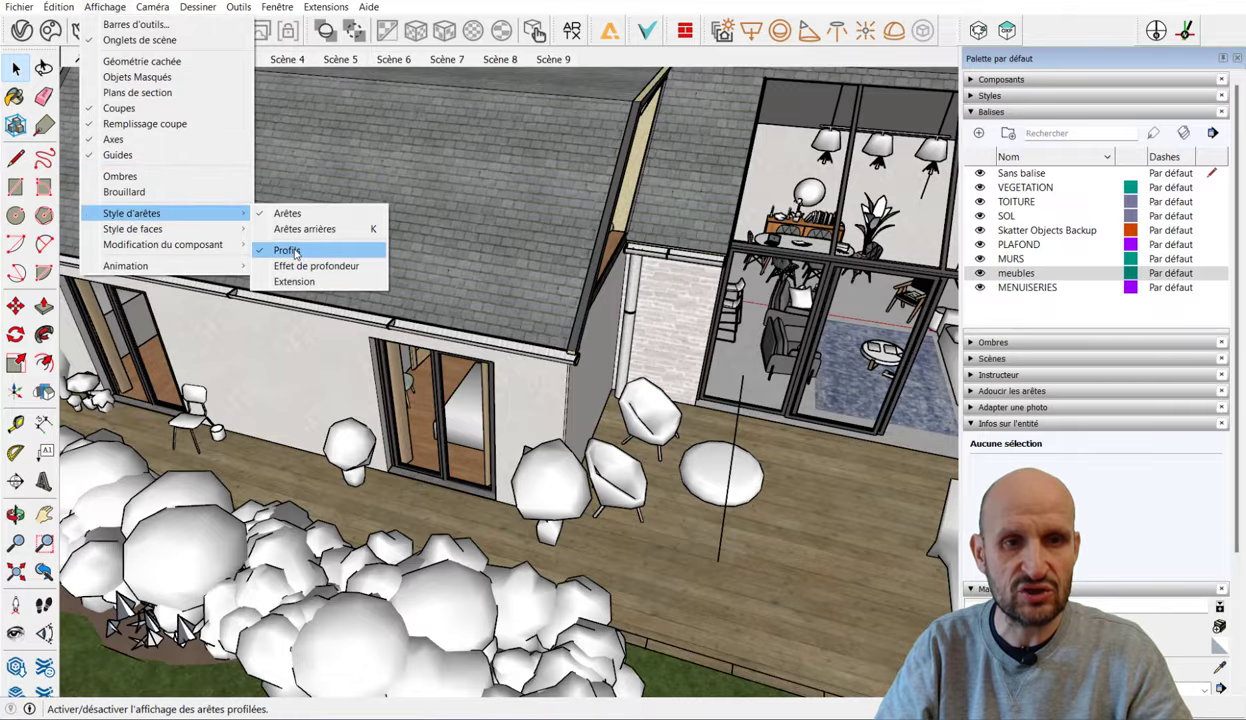
Step: Switch Profils off in Affichage > Style d'arêtes, compare the view, then turn it back on
left_click(287, 249)
mouse_move(517, 283)
middle_mouse_down()
mouse_move(591, 297)
mouse_move(748, 268)
mouse_move(620, 330)
middle_mouse_up()
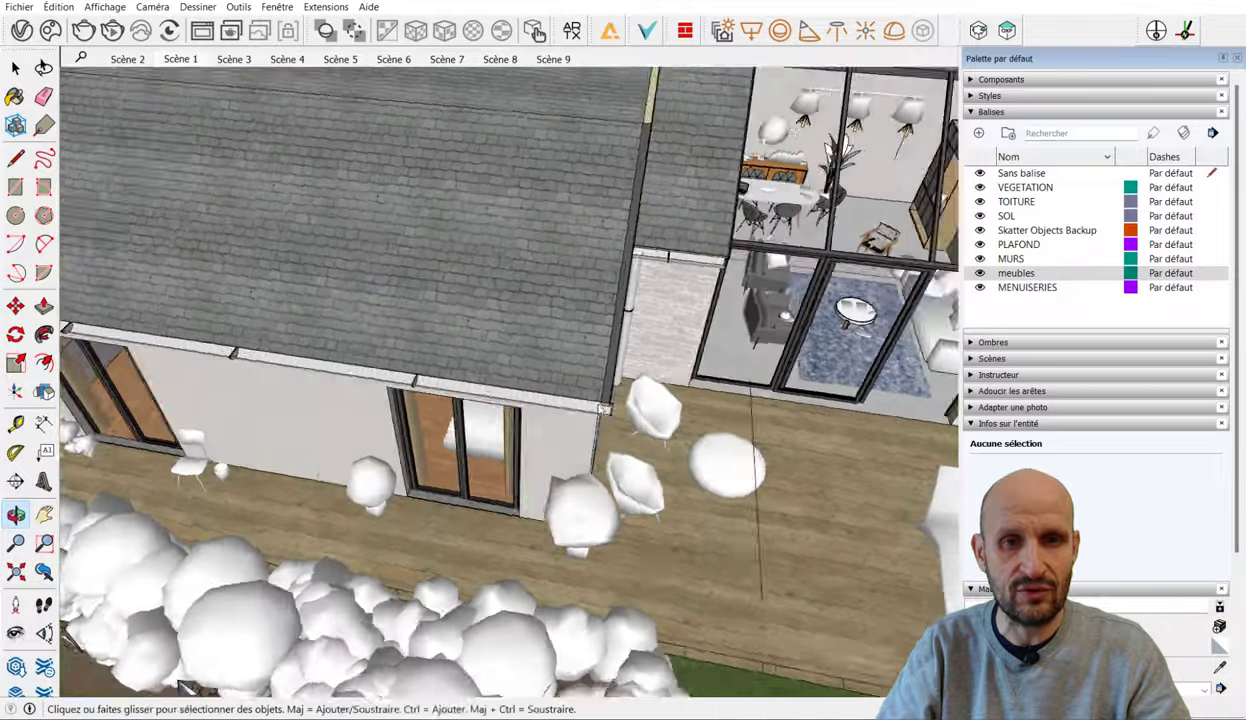
scroll(560, 330, "down", 5)
middle_click_drag(540, 380, 462, 108)
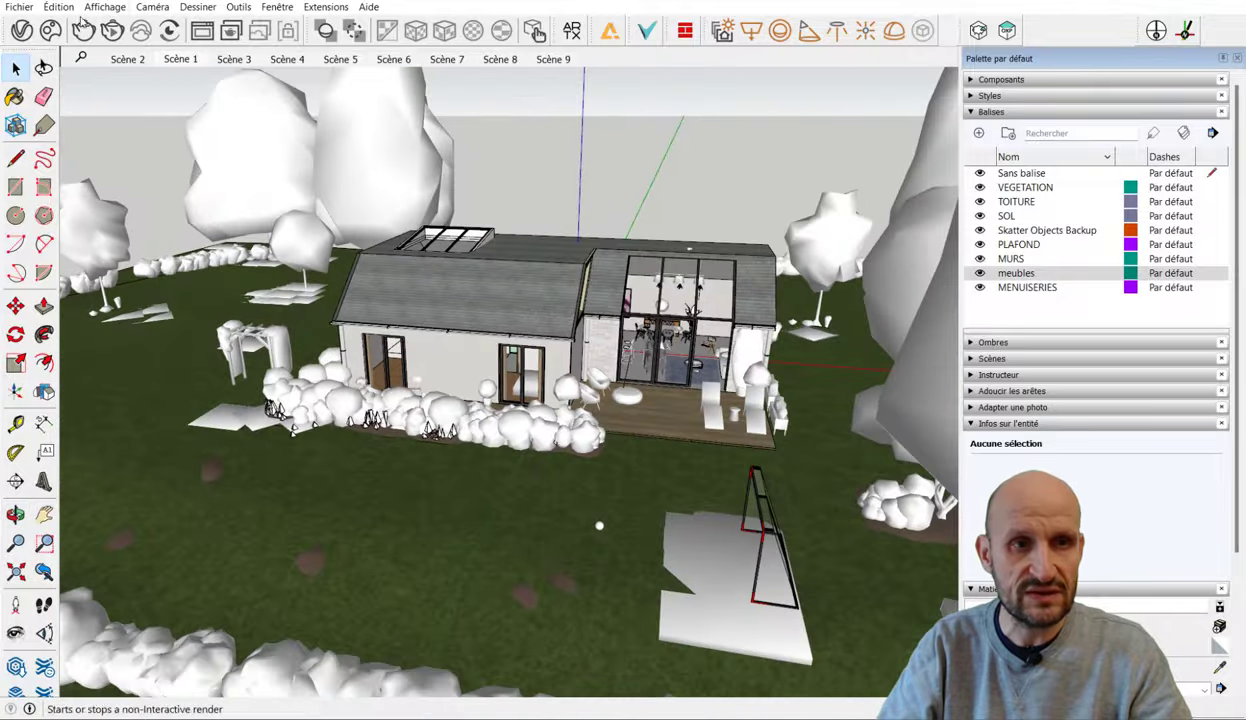
left_click(105, 7)
mouse_move(131, 213)
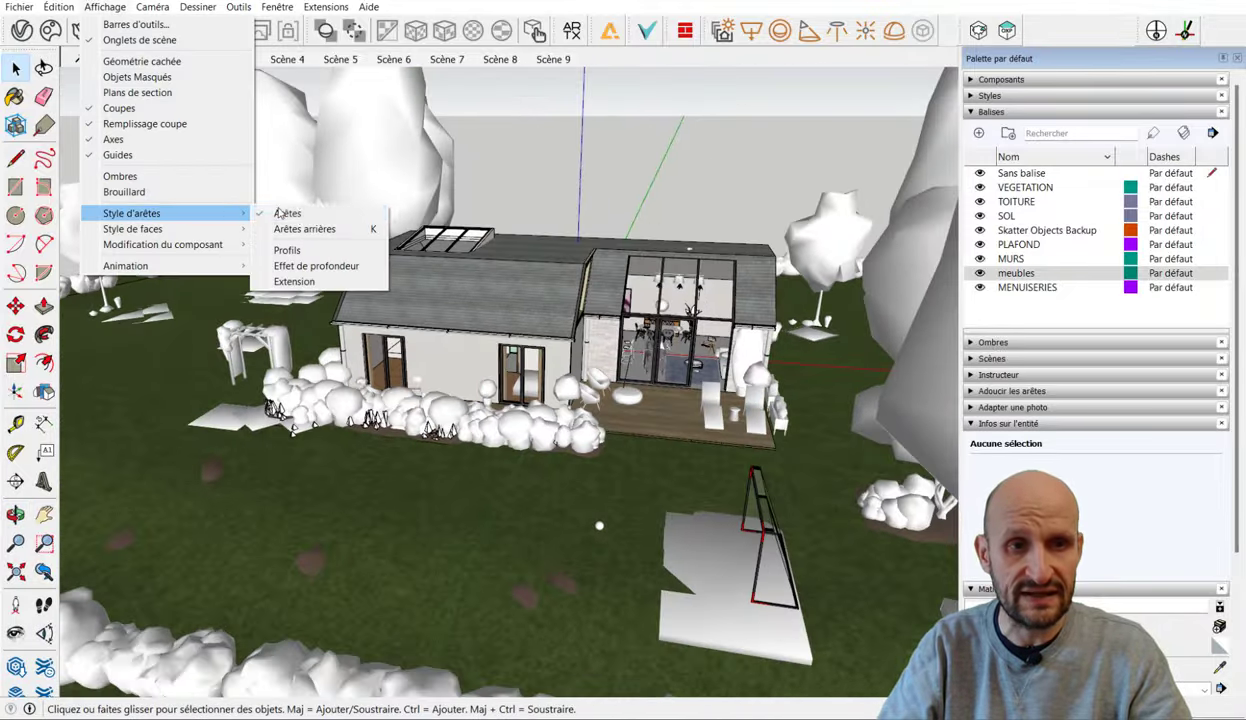
left_click(323, 252)
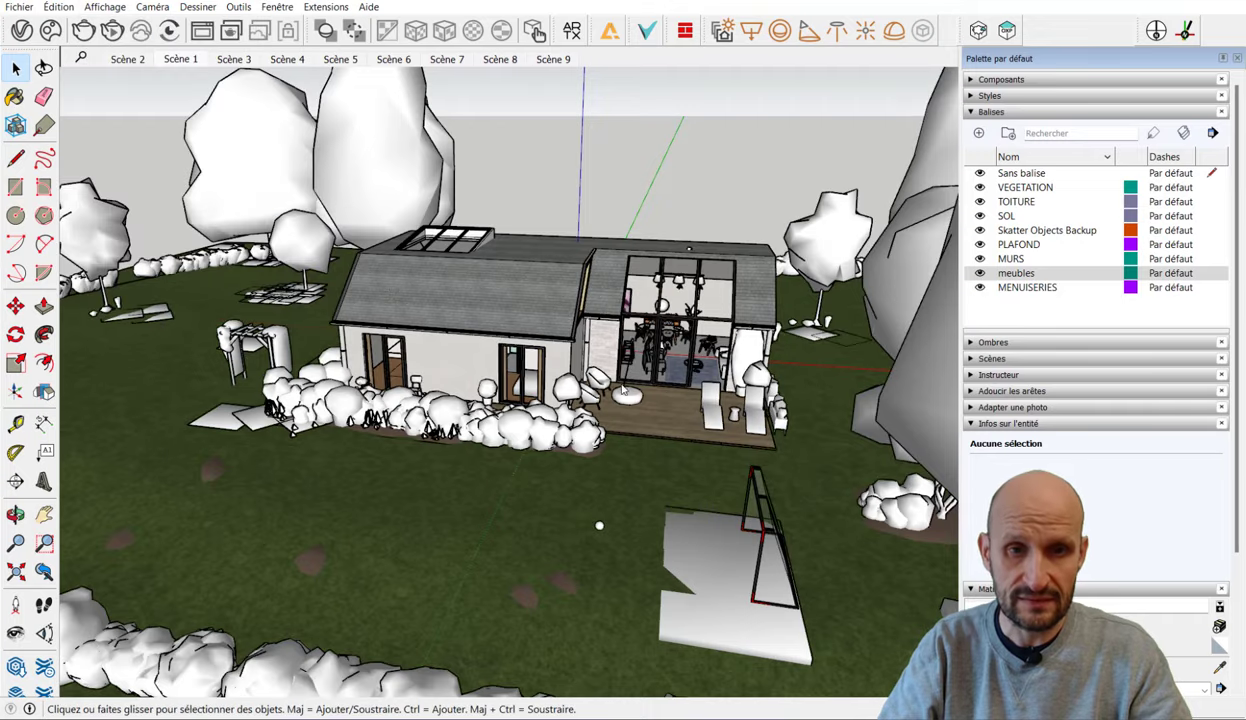
middle_click_drag(599, 525, 689, 526)
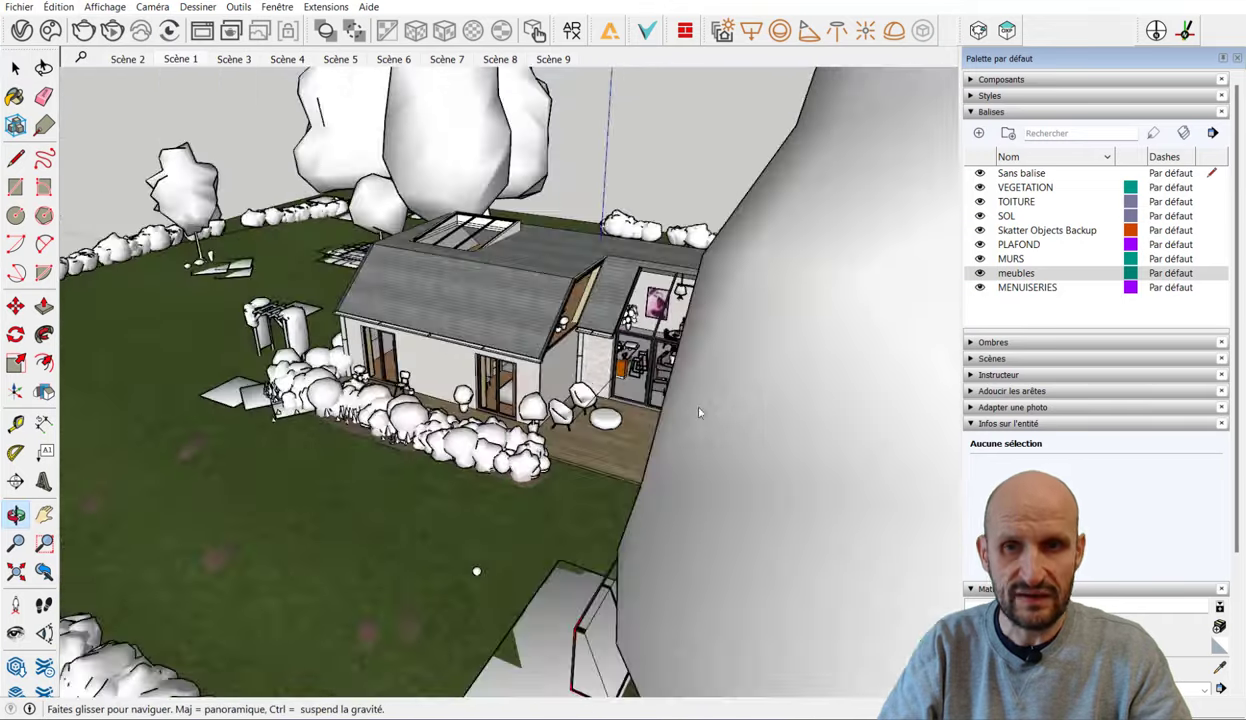
middle_click_drag(689, 526, 577, 598)
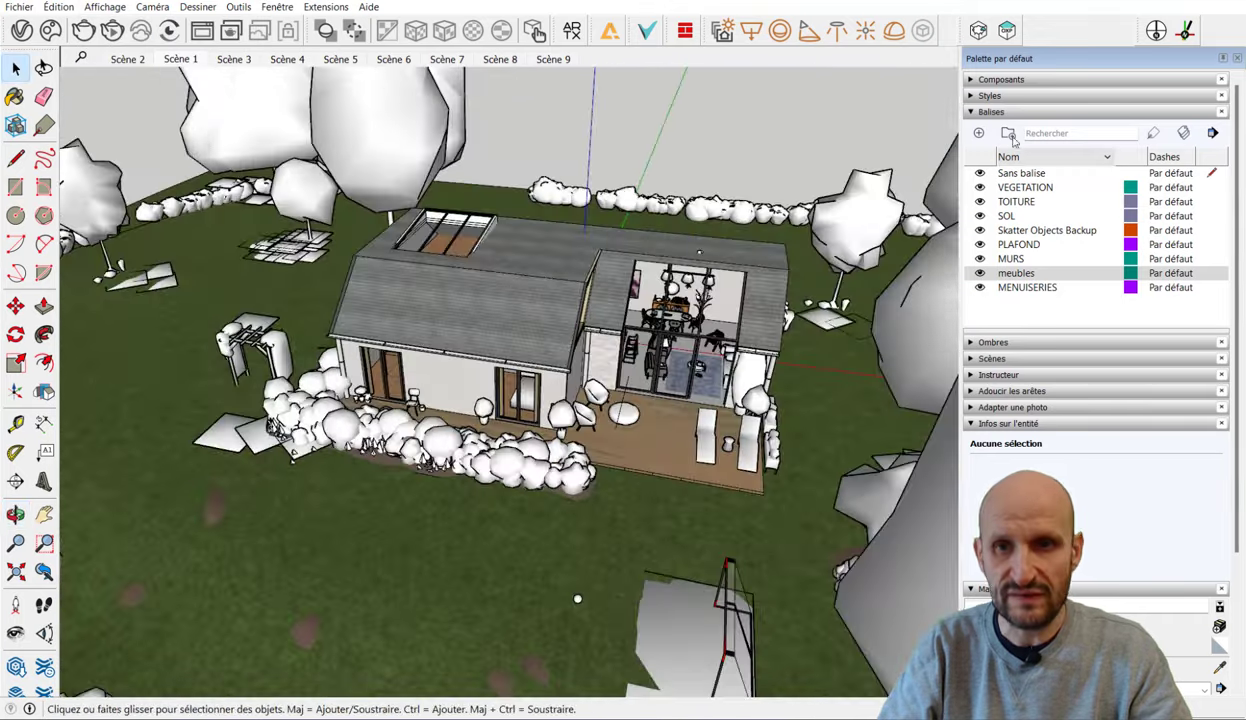
Step: Uncheck Profils and Arêtes in the Styles panel's edge settings, then orbit to check
left_click(995, 112)
left_click(1001, 210)
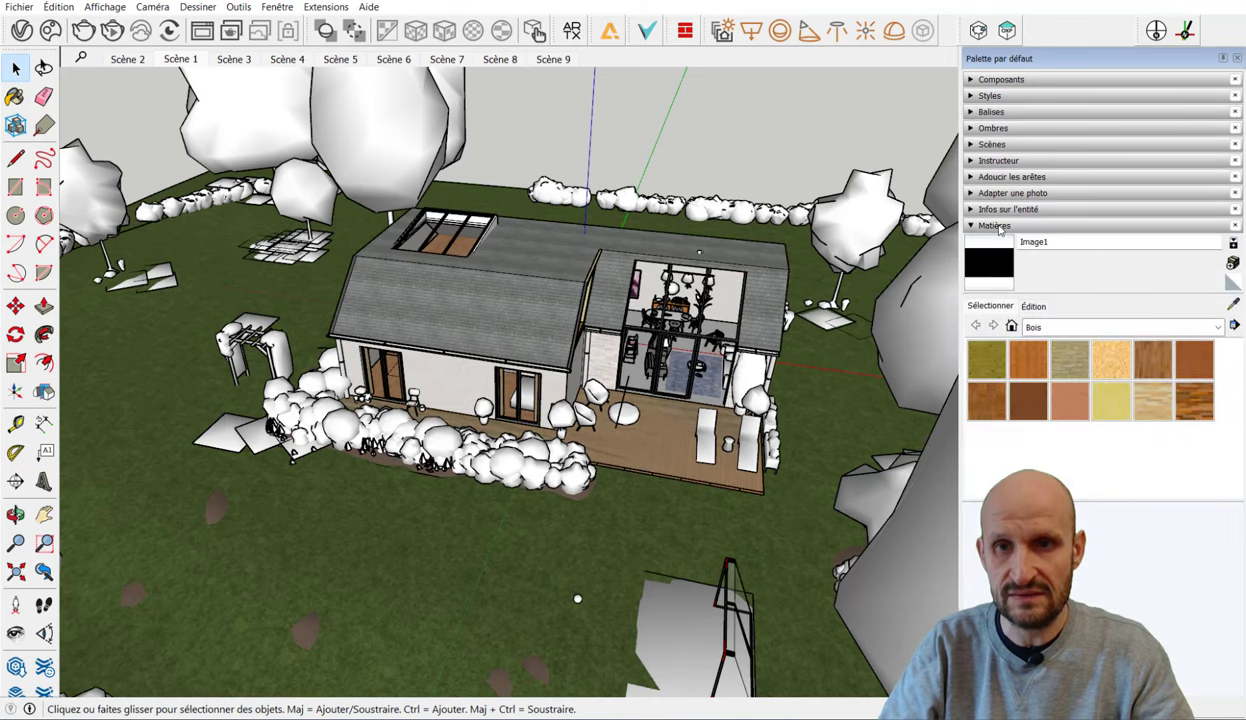
left_click(999, 227)
left_click(989, 96)
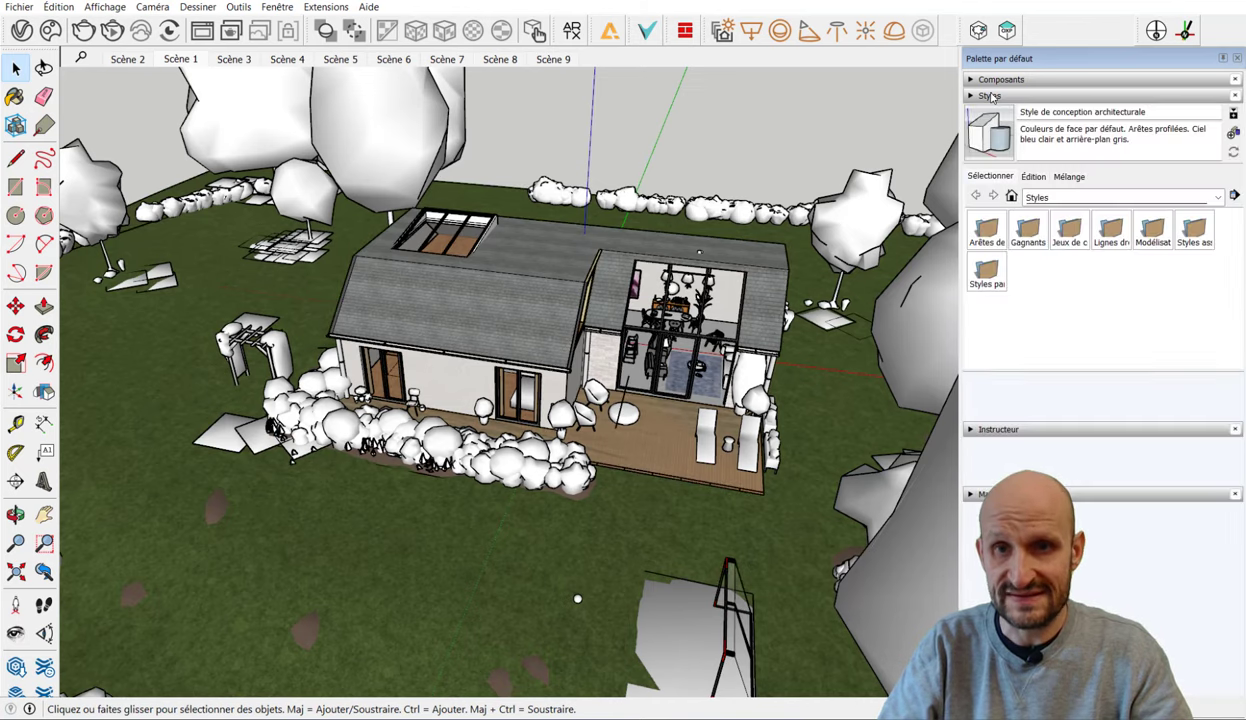
left_click(1034, 177)
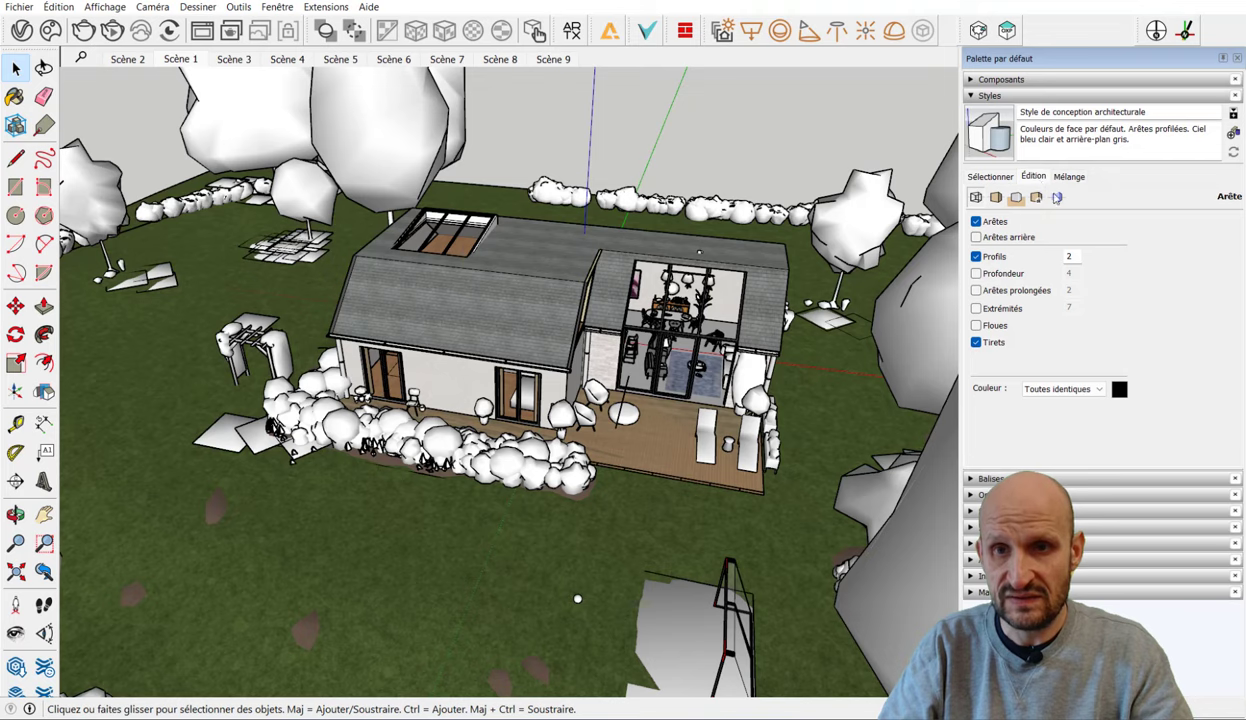
left_click(976, 257)
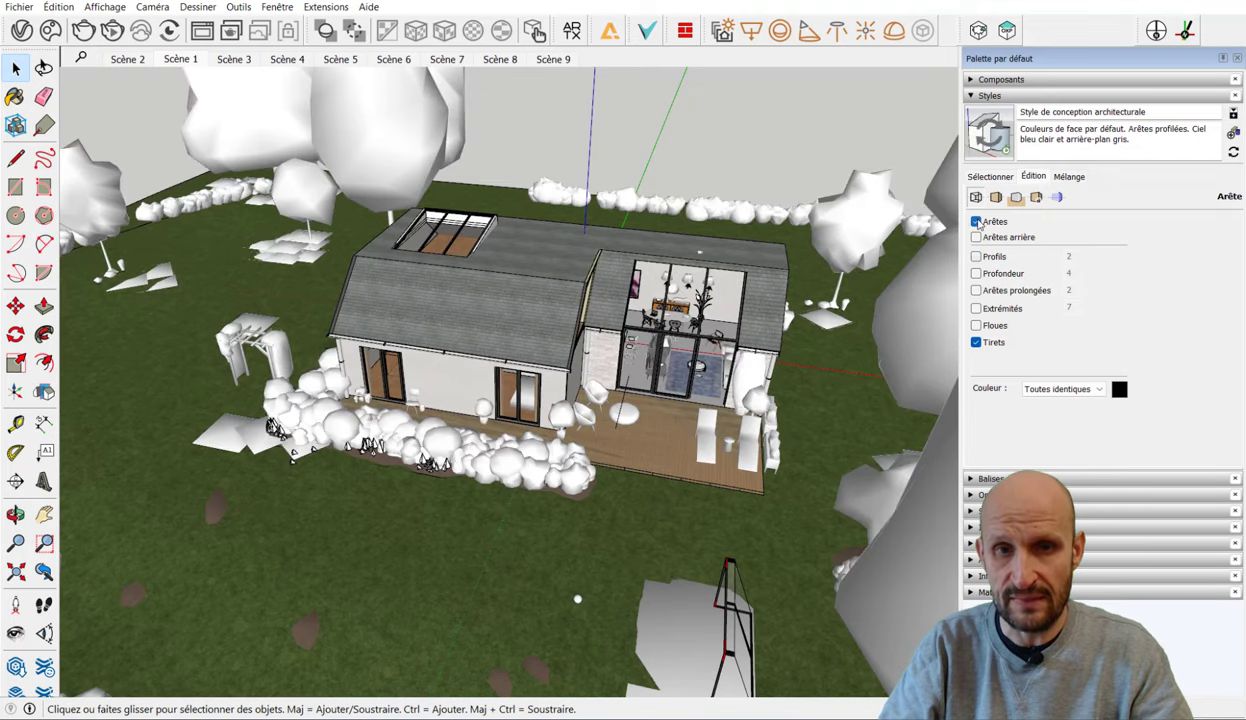
left_click(976, 222)
mouse_move(668, 395)
middle_mouse_down()
mouse_move(840, 506)
mouse_move(572, 337)
mouse_move(567, 132)
middle_mouse_up()
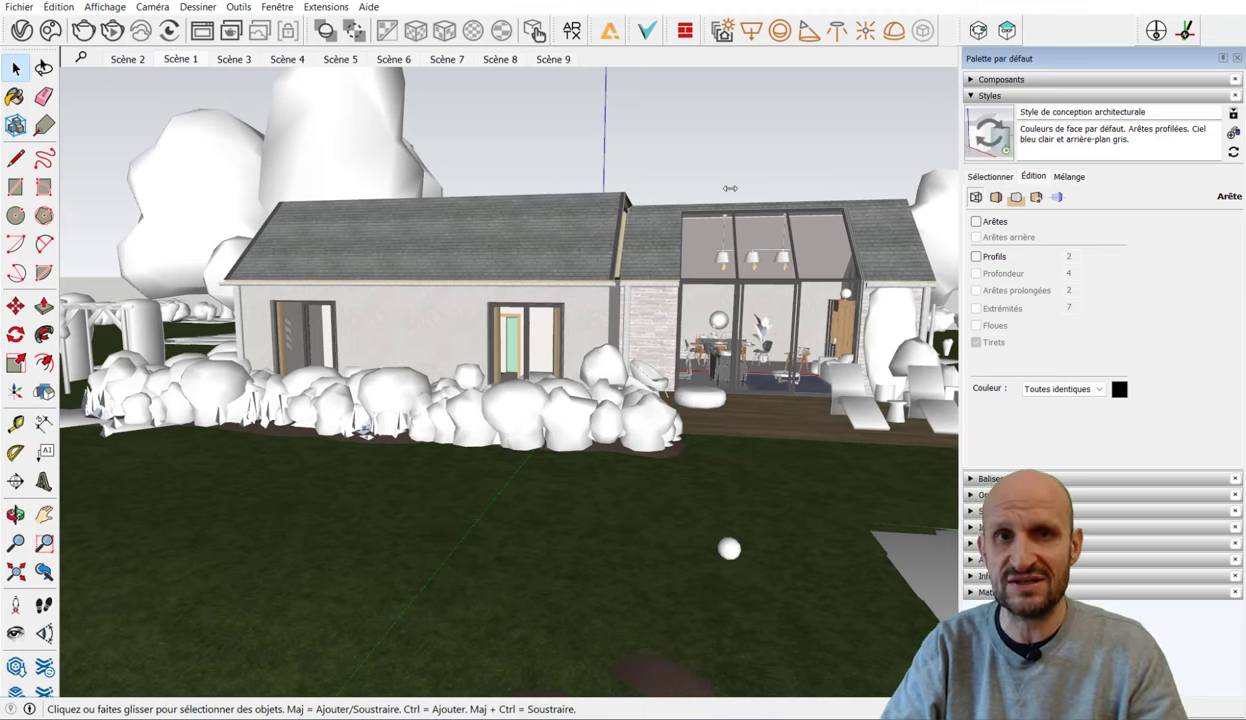
middle_click_drag(699, 204, 660, 236)
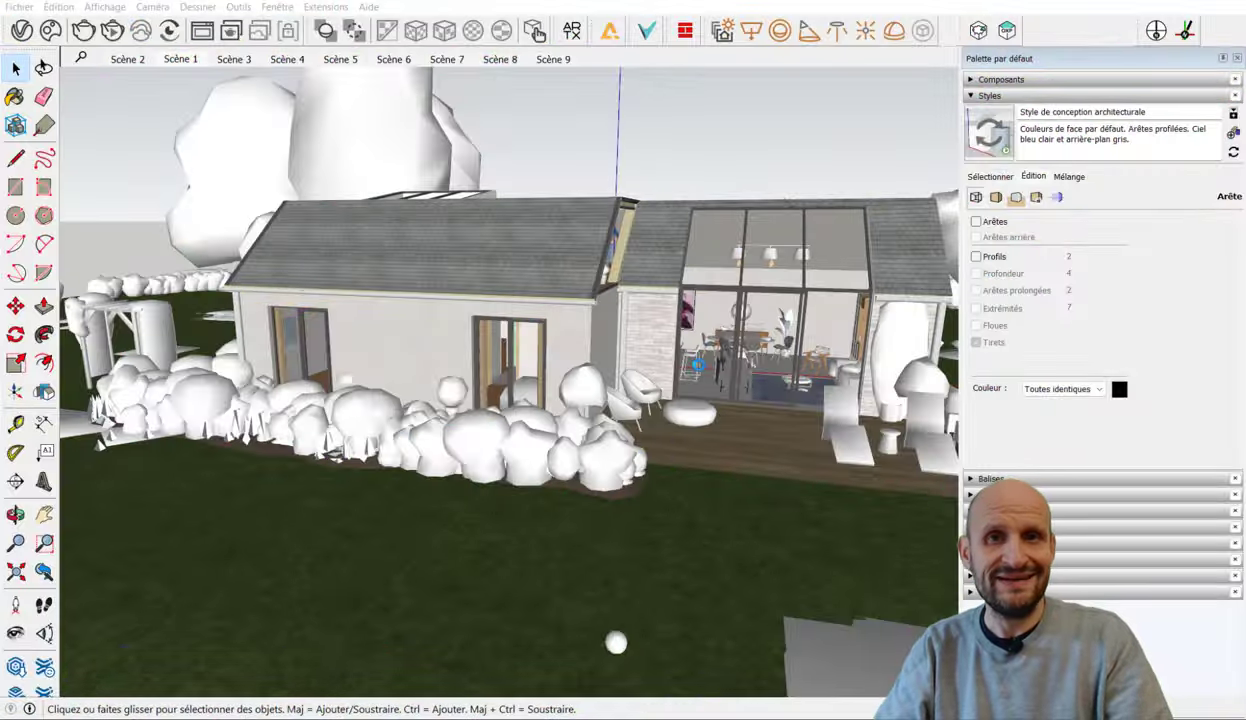
Step: Open the Gestionnaire d'extensions and browse the list of installed extensions
left_click(326, 7)
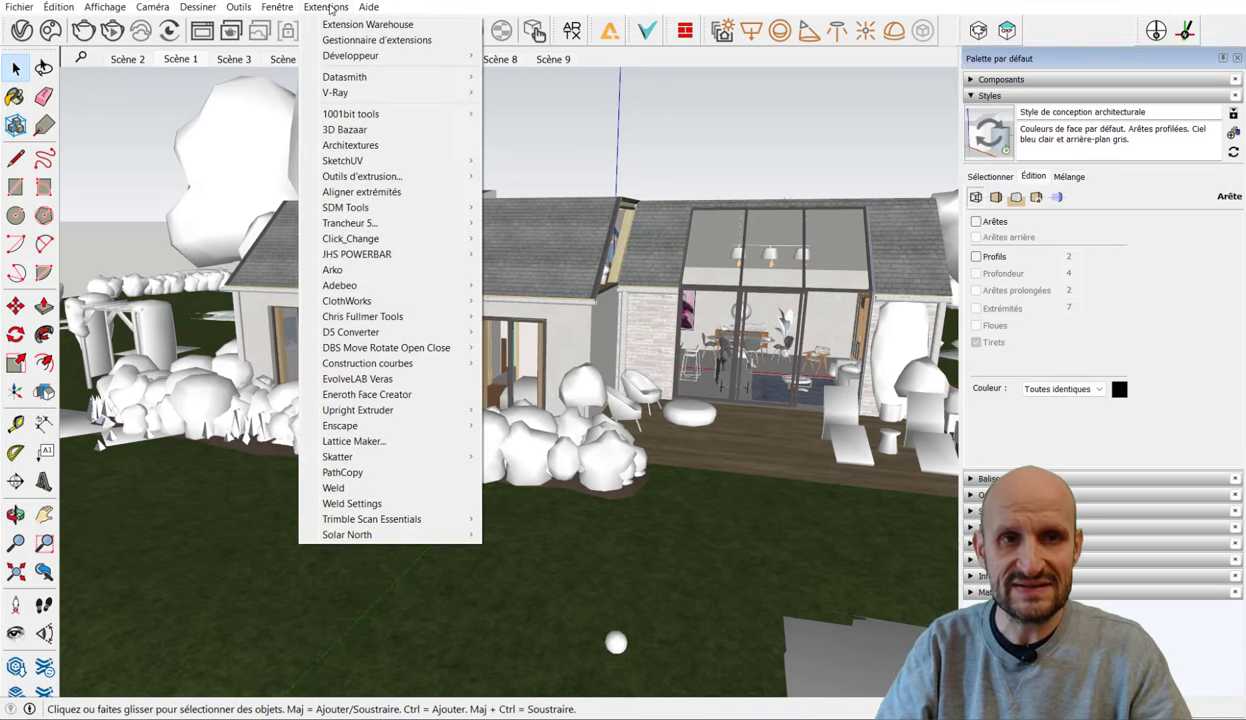
left_click(393, 43)
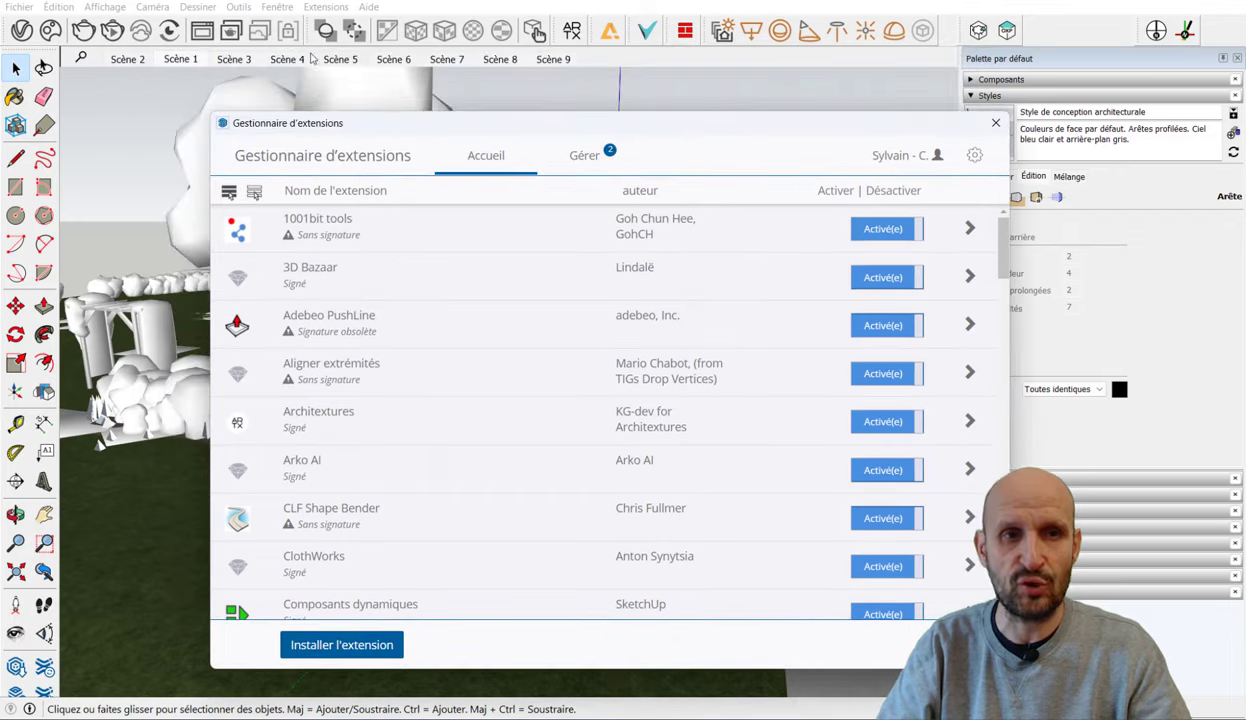
scroll(430, 323, "down", 5)
scroll(425, 325, "down", 5)
scroll(425, 360, "down", 5)
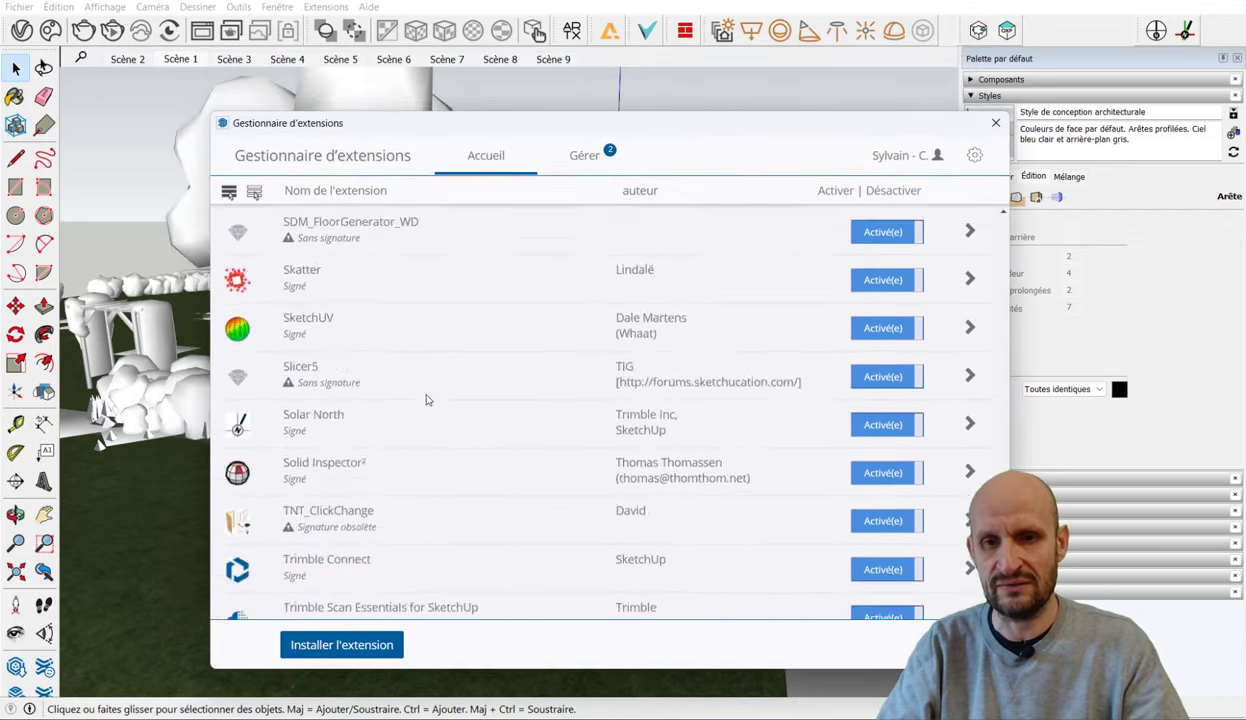
scroll(426, 399, "down", 5)
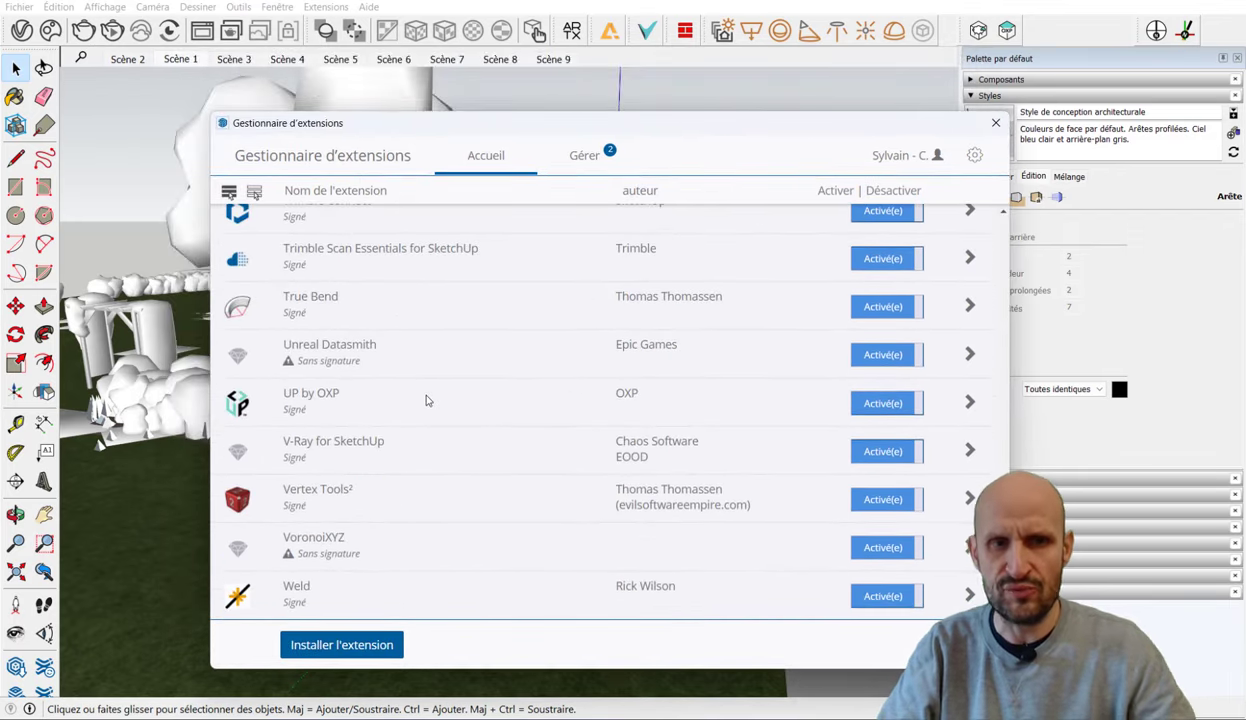
scroll(426, 400, "up", 5)
scroll(426, 400, "up", 5)
scroll(426, 400, "up", 5)
scroll(426, 400, "up", 5)
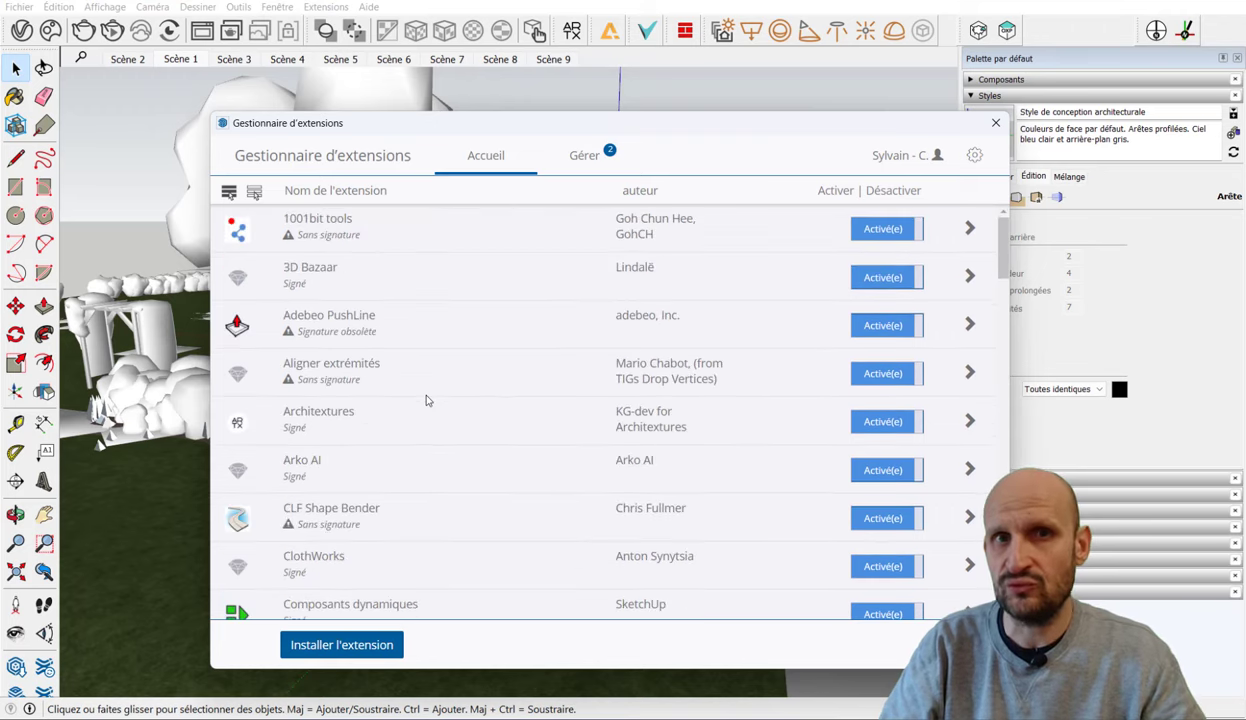
scroll(890, 330, "down", 5)
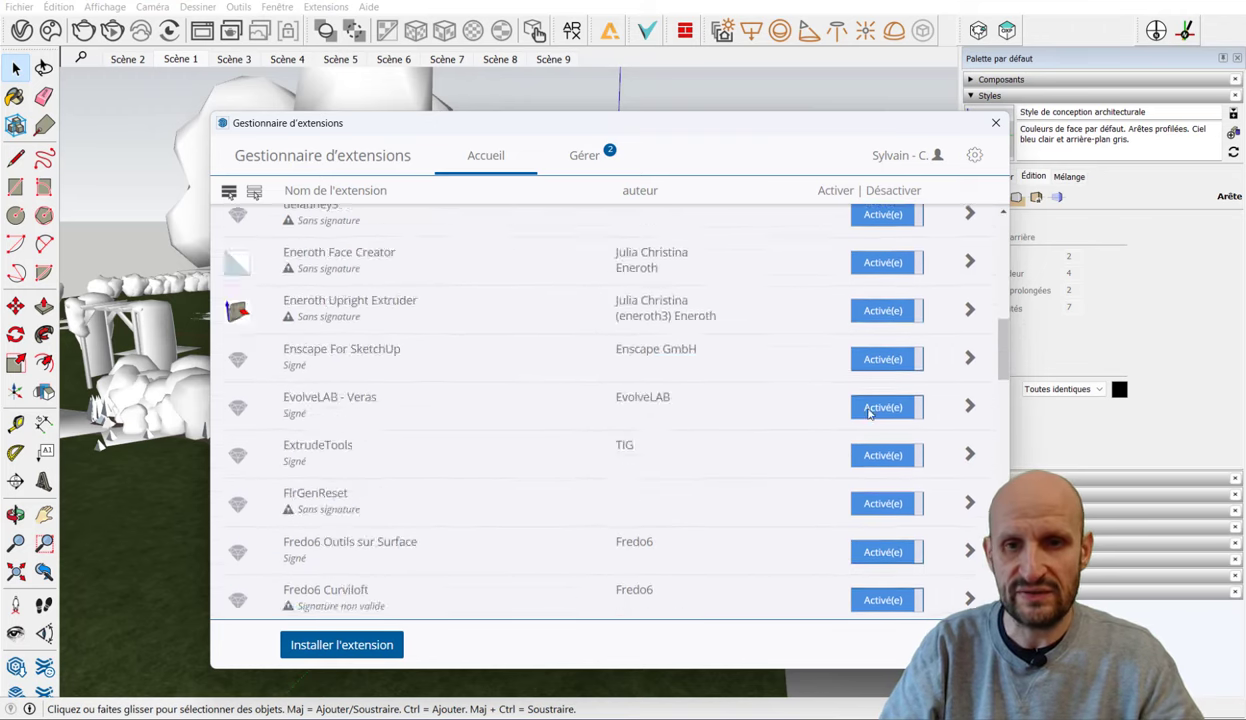
scroll(872, 440, "down", 5)
scroll(875, 485, "down", 5)
scroll(882, 505, "down", 2)
scroll(884, 515, "up", 5)
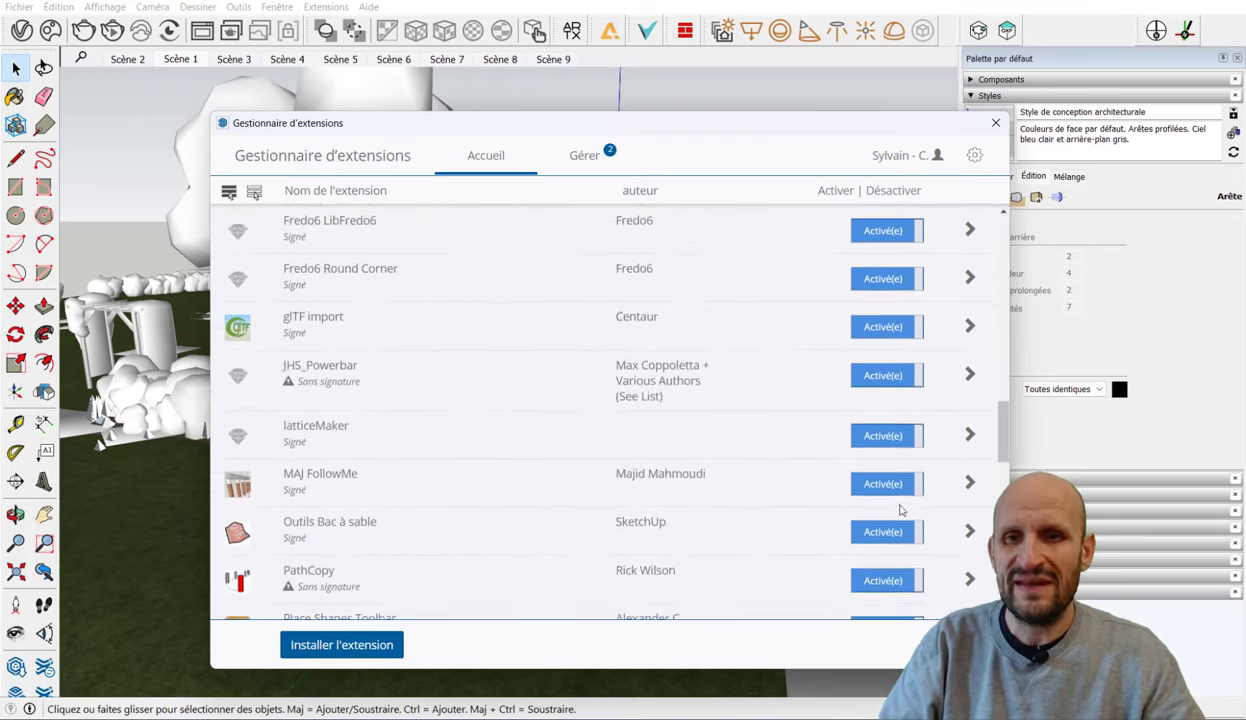
scroll(898, 509, "up", 5)
scroll(907, 493, "up", 5)
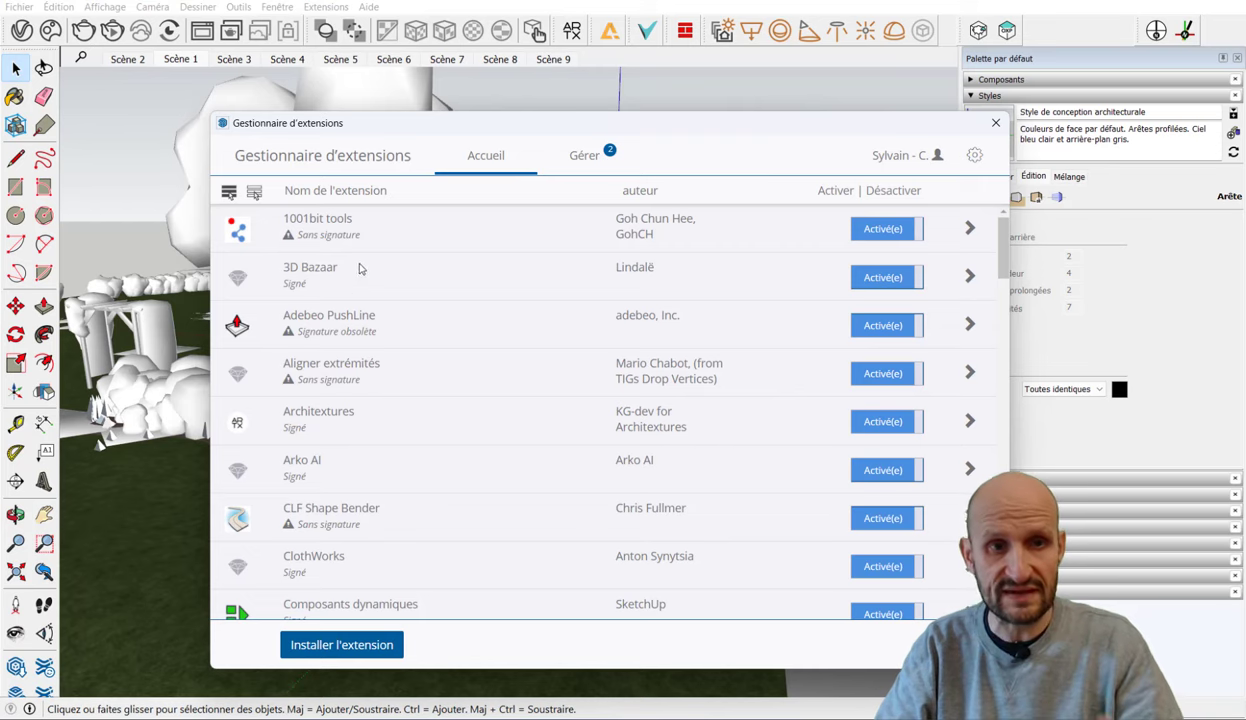
Step: Set the 3D Bazaar extension to Désactivé
left_click(903, 282)
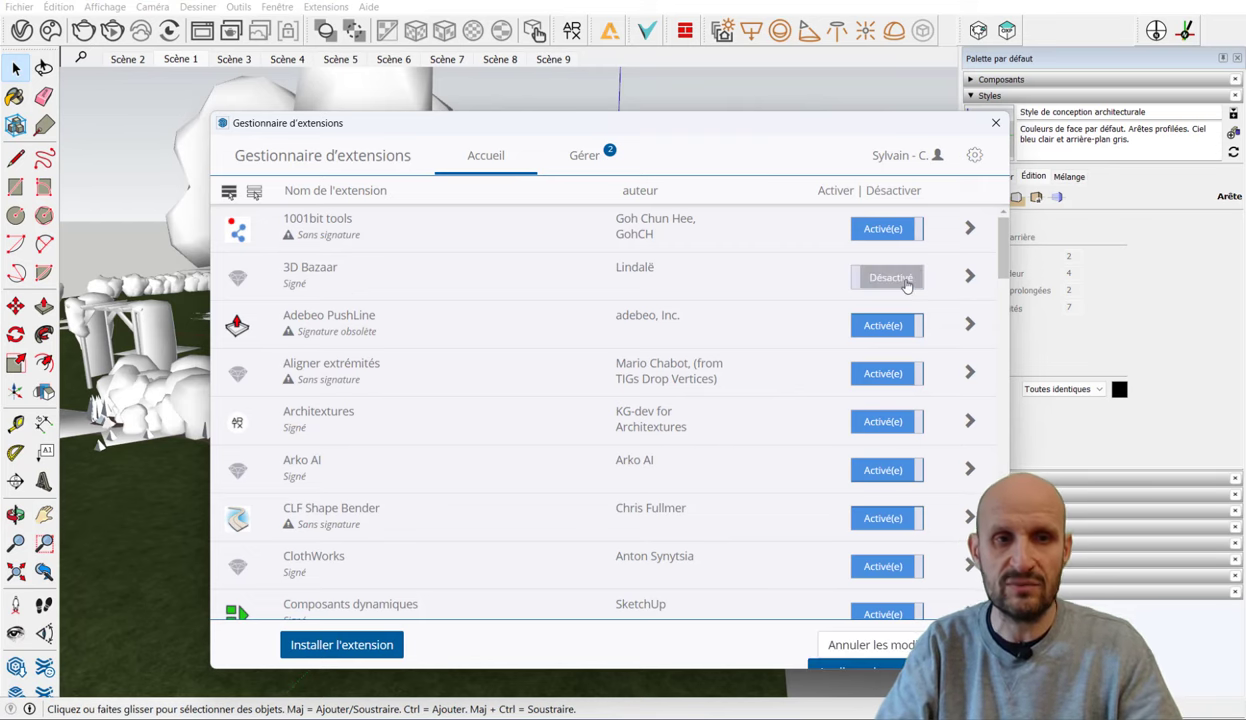
scroll(366, 369, "down", 5)
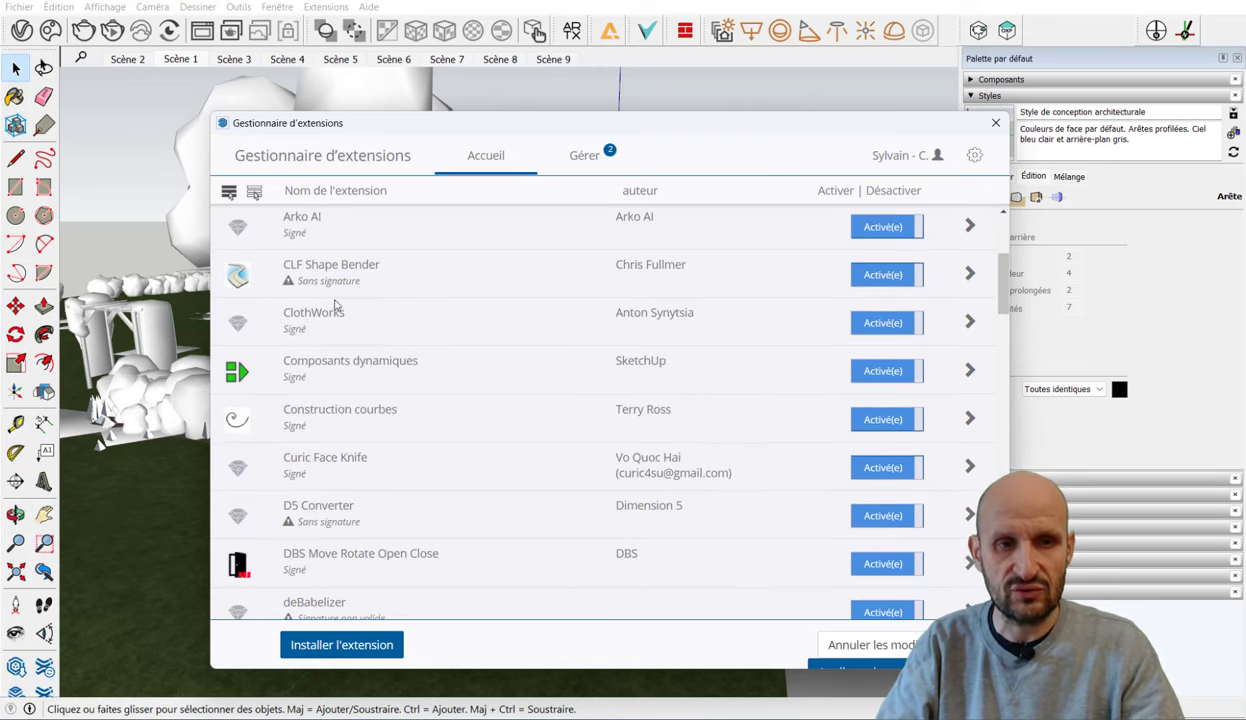
scroll(398, 406, "down", 4)
scroll(366, 263, "down", 3)
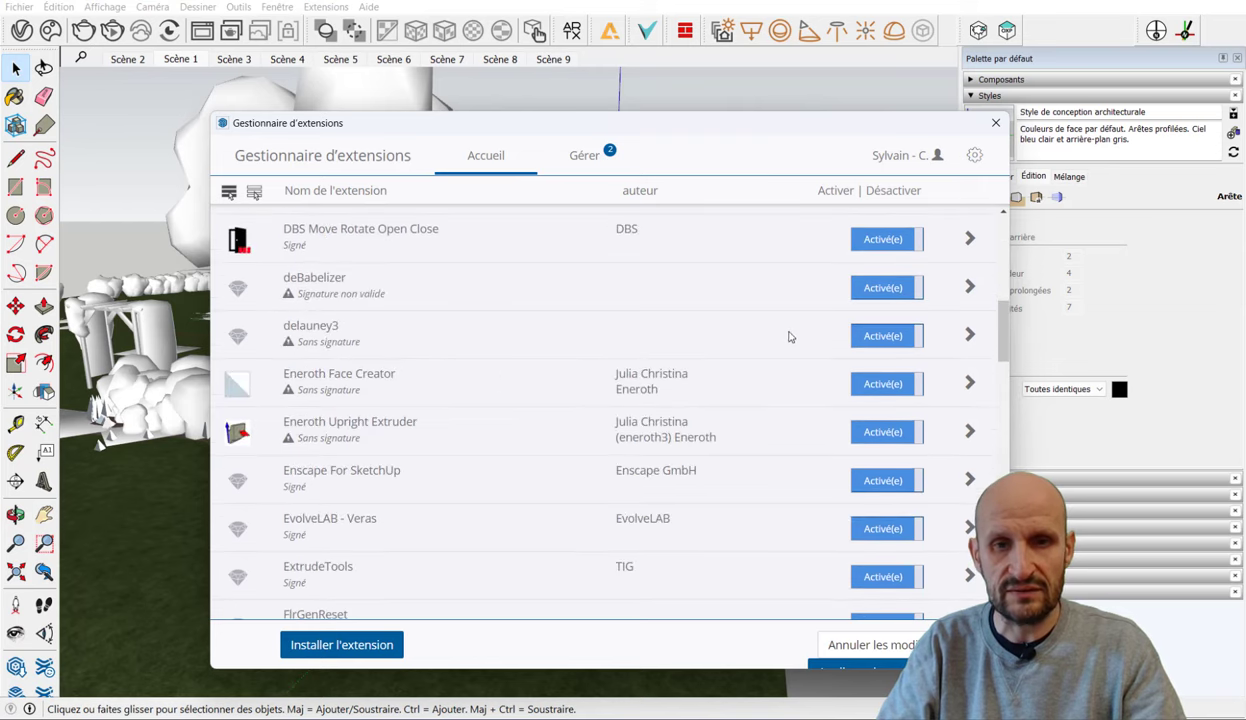
Step: Set delauney3 to Désactivé and return to the edgeless house view
left_click(873, 338)
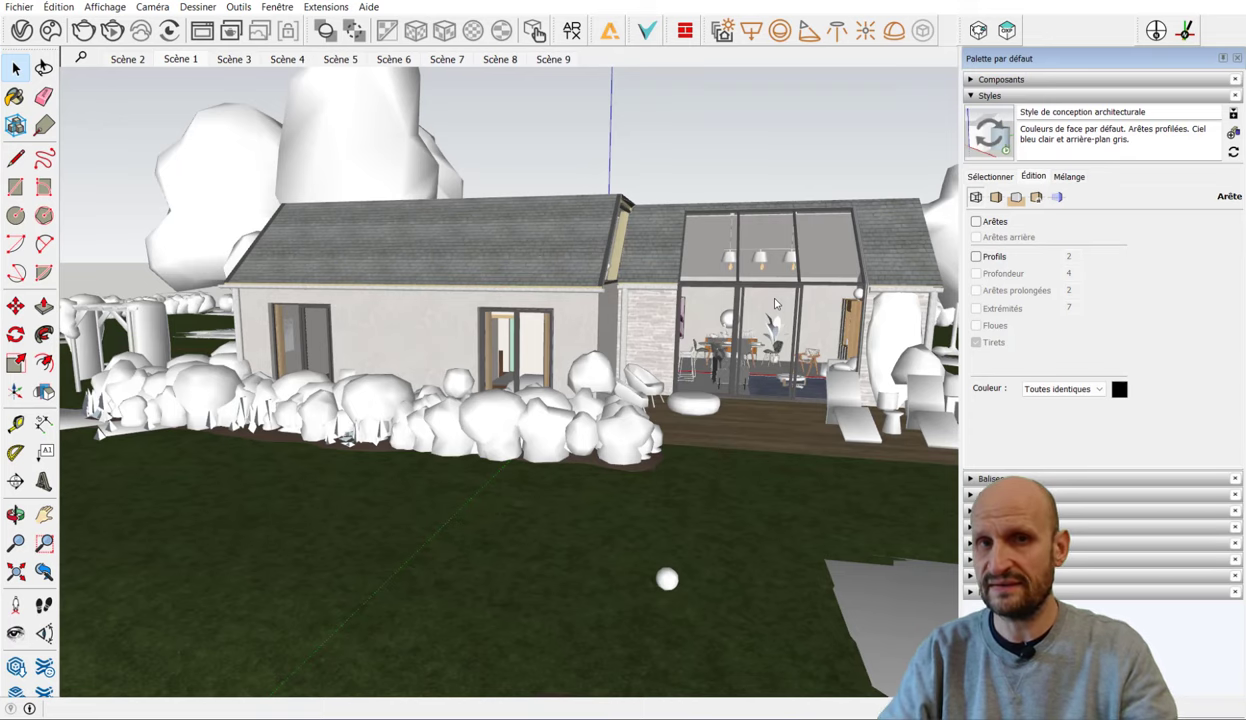
middle_click_drag(775, 303, 595, 333)
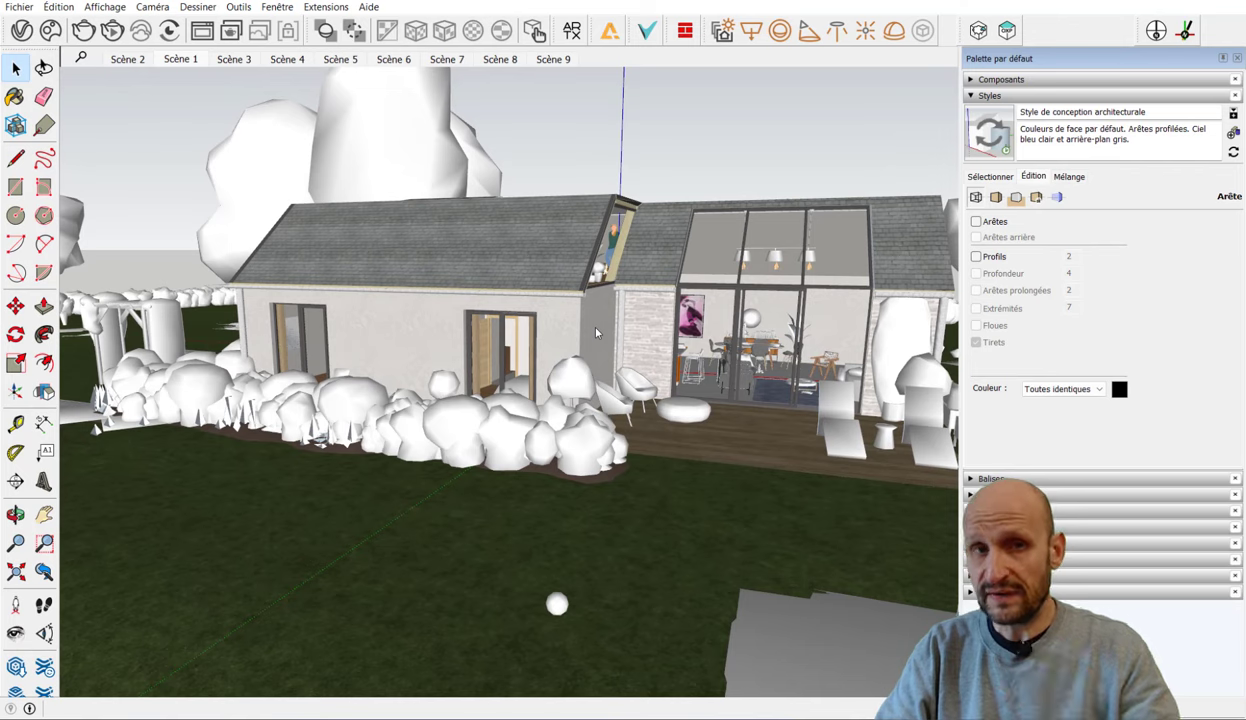